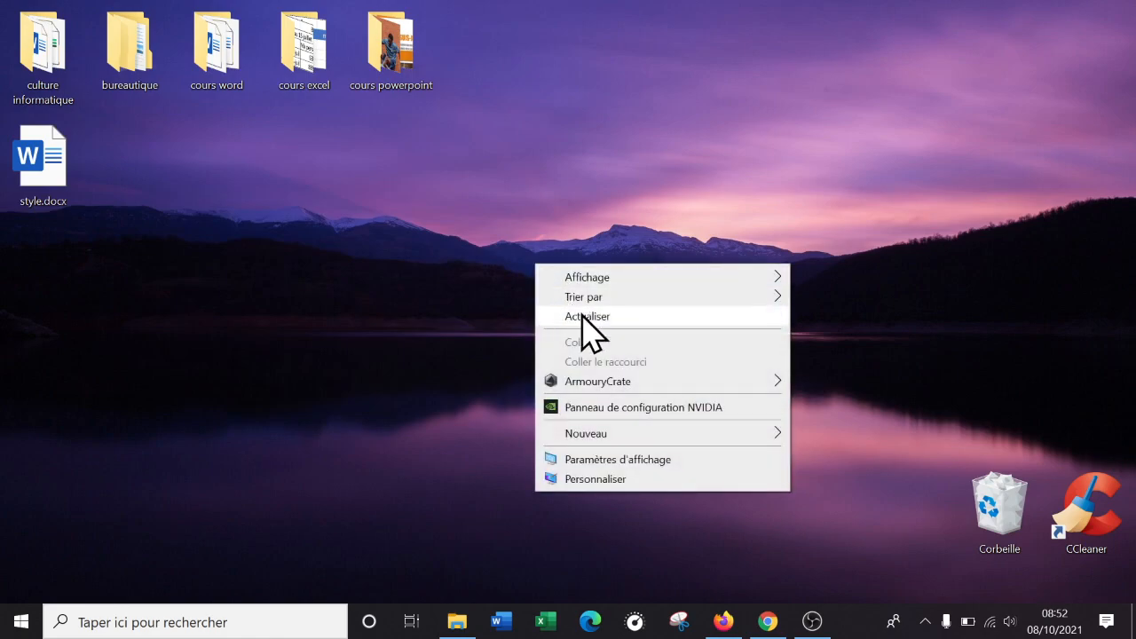
# Step: Create a new Microsoft Excel worksheet file on the desktop, name it "calculer des dates" and open it
pyautogui.moveTo(611, 433)
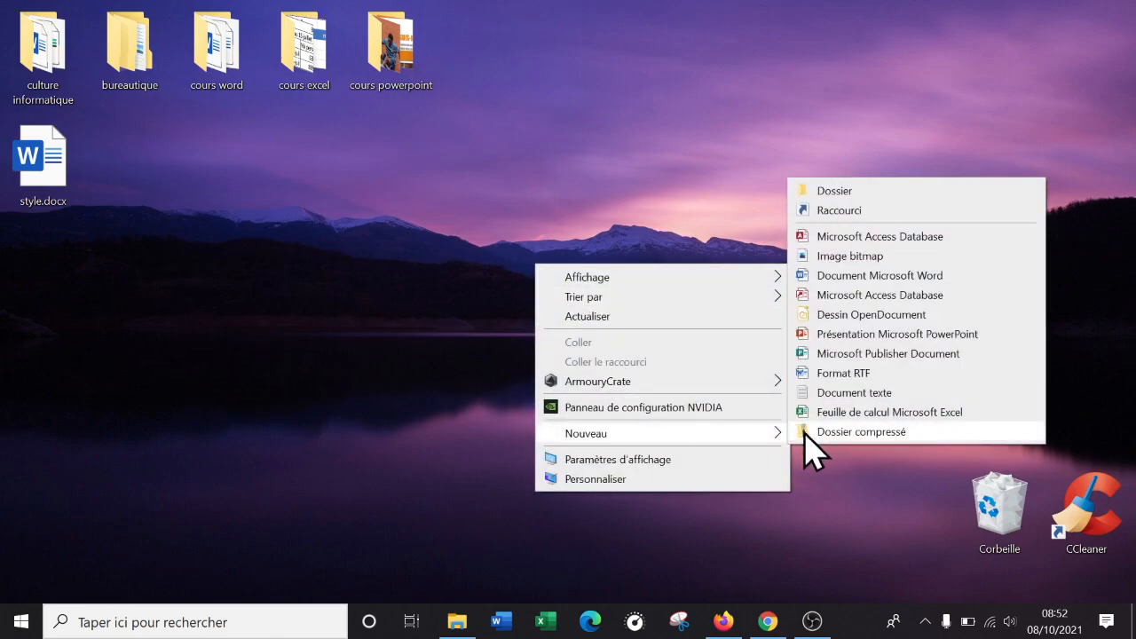
pyautogui.click(916, 414)
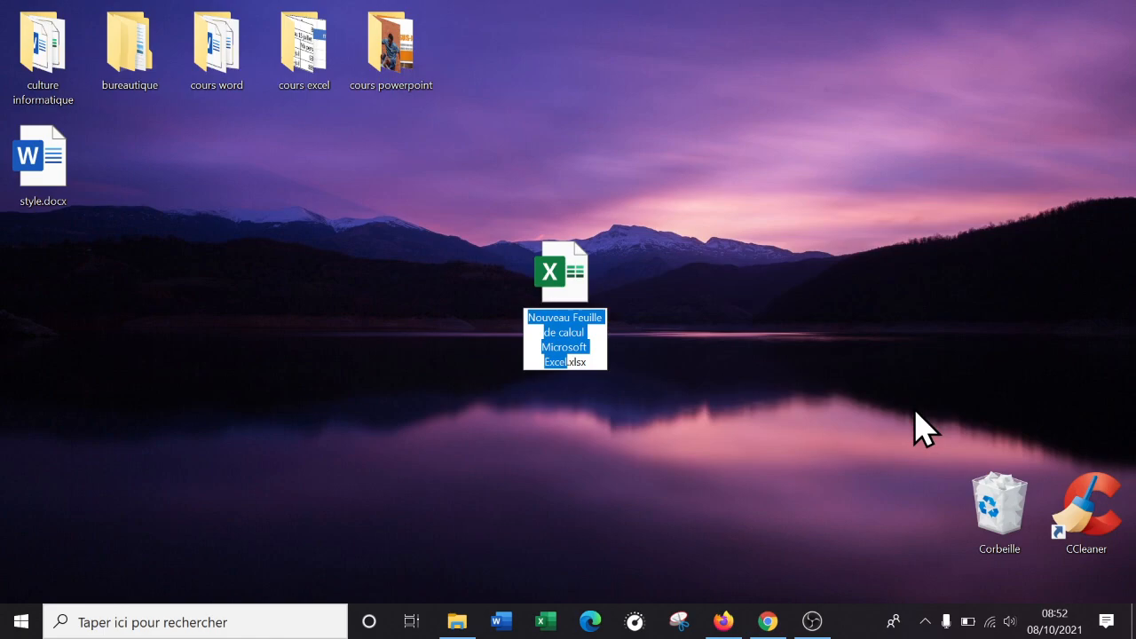
pyautogui.write('calculer des')
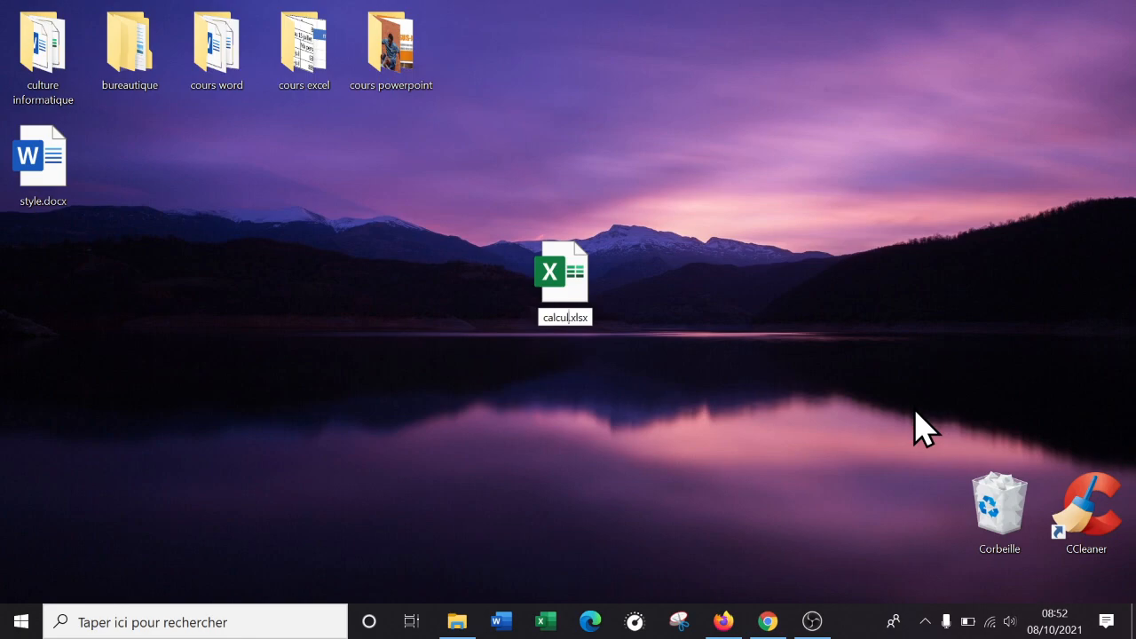
pyautogui.write(' dates')
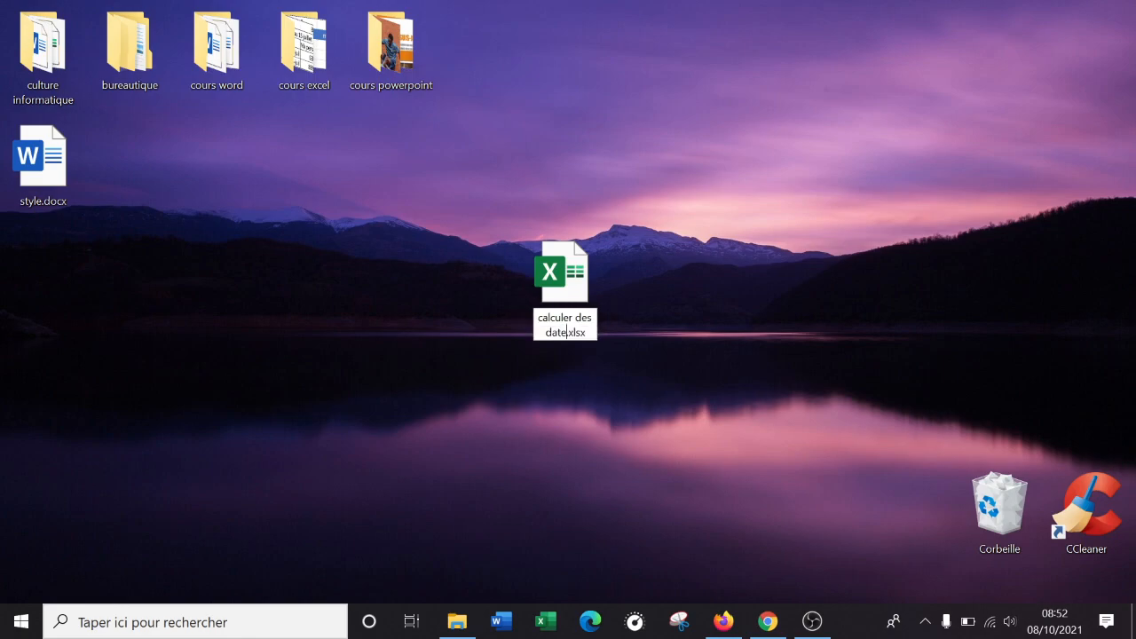
pyautogui.press('Return')
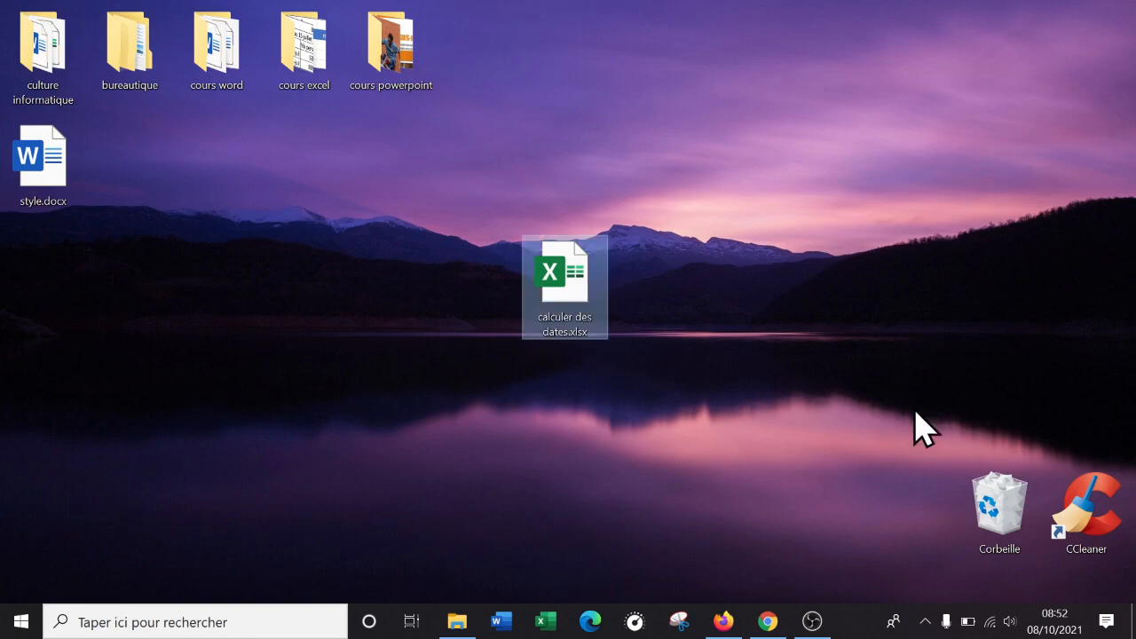
pyautogui.doubleClick(552, 257)
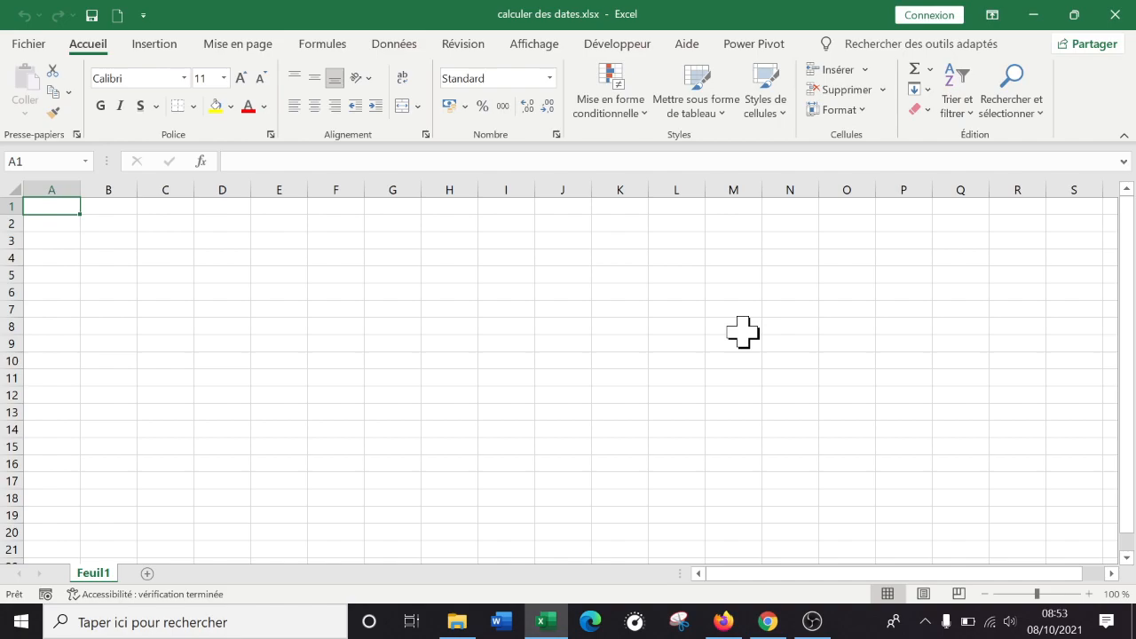
# Step: Widen column A to about one and a half times its default width
pyautogui.click(1090, 593)
pyautogui.click(1090, 594)
pyautogui.click(1090, 593)
pyautogui.click(1090, 594)
pyautogui.click(1090, 593)
pyautogui.click(1090, 594)
pyautogui.click(1089, 594)
pyautogui.click(1090, 593)
pyautogui.click(1090, 594)
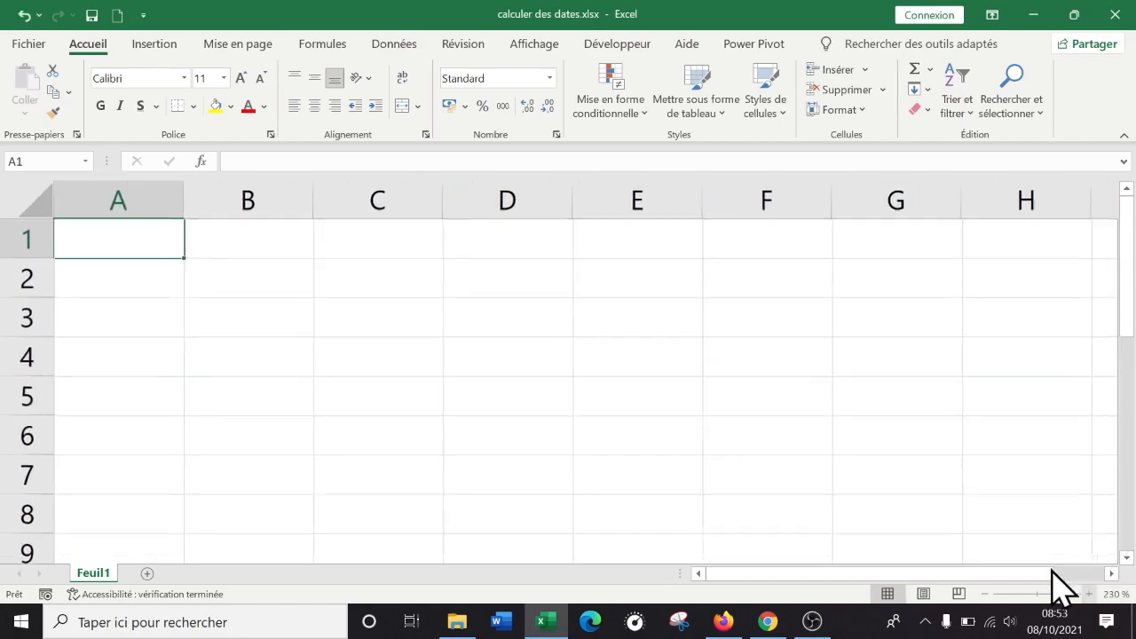
pyautogui.moveTo(190, 197); pyautogui.dragTo(253, 200)
pyautogui.click(421, 373)
pyautogui.click(168, 278)
pyautogui.click(167, 235)
pyautogui.click(208, 281)
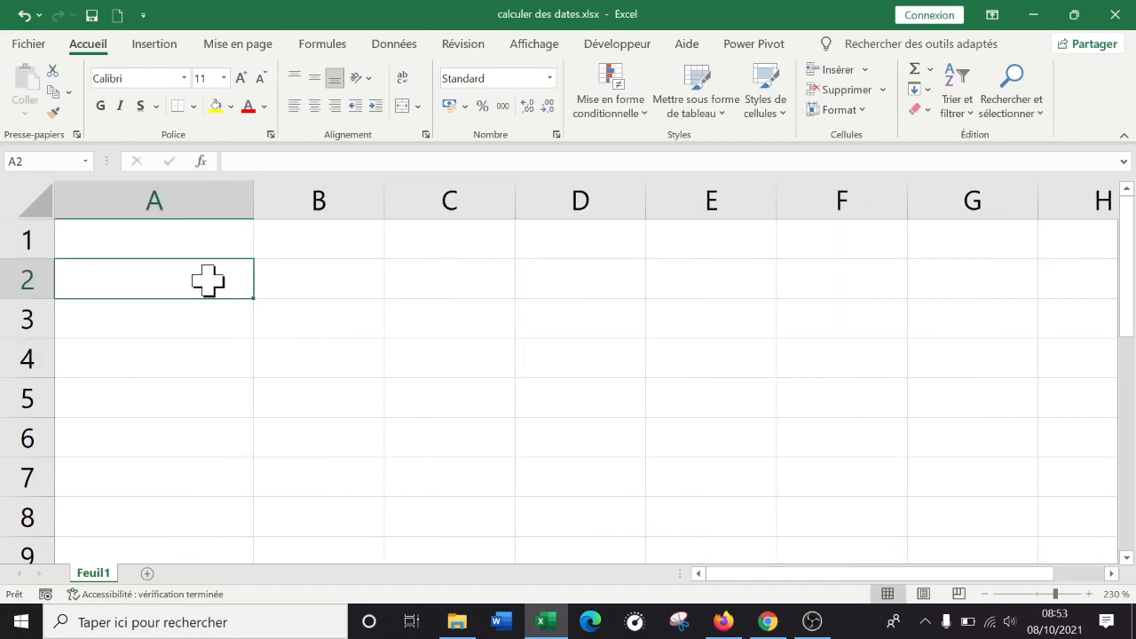
# Step: Enter the formula =5+7 in cell A1
pyautogui.click(195, 236)
pyautogui.doubleClick(195, 236)
pyautogui.write('=5+7')
pyautogui.press('Return')
pyautogui.click(196, 235)
pyautogui.press('Right')
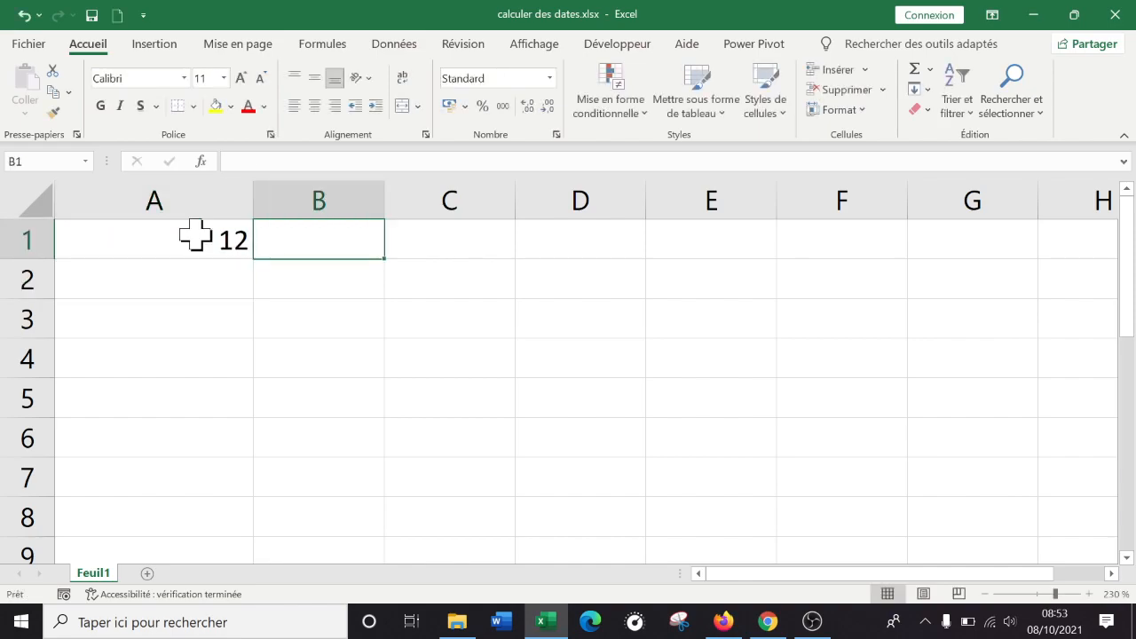
# Step: Clear the contents of cell A1
pyautogui.click(196, 236)
pyautogui.press('BackSpace')
pyautogui.press('Return')
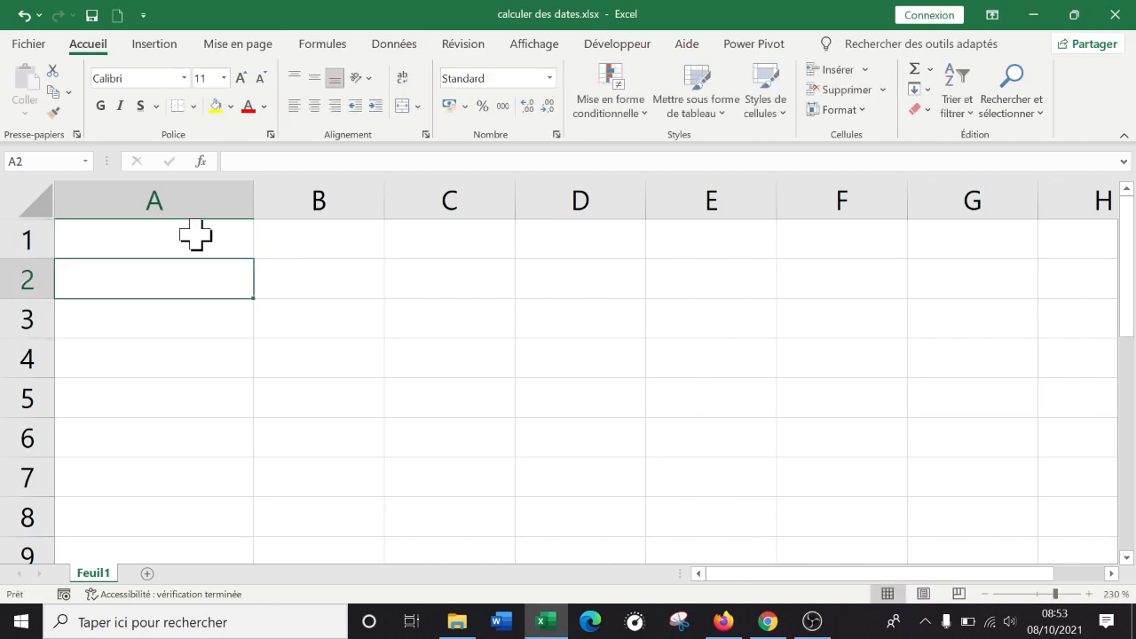
# Step: Examine the number format categories available for cell A1, such as Monétaire, Date, Pourcentage, Fraction and Texte, without applying any
pyautogui.click(195, 235)
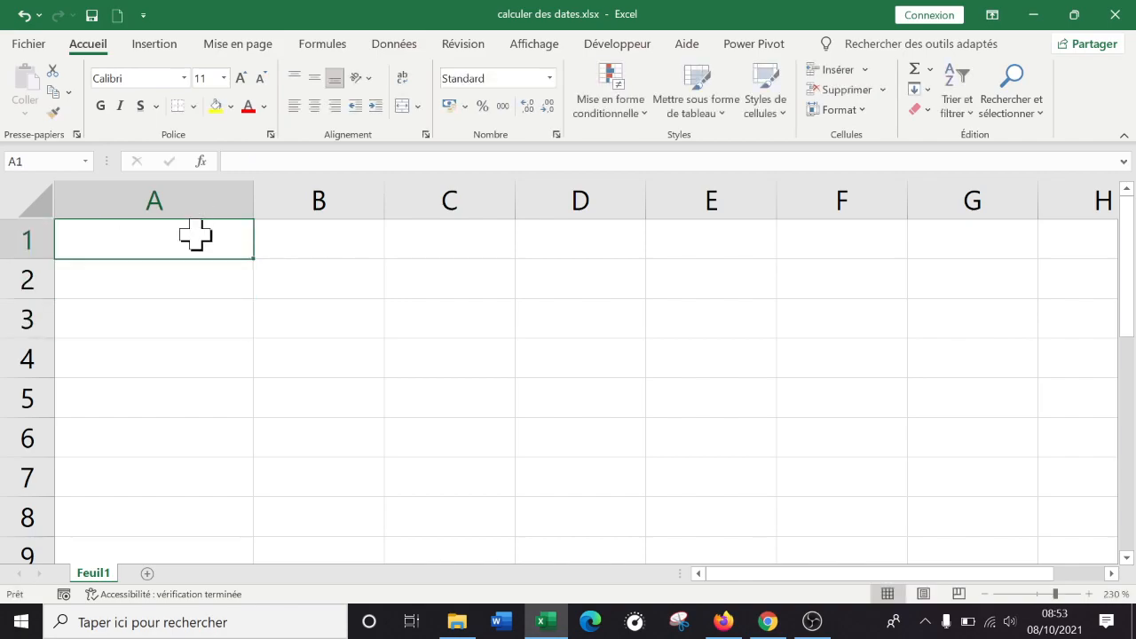
pyautogui.click(556, 135)
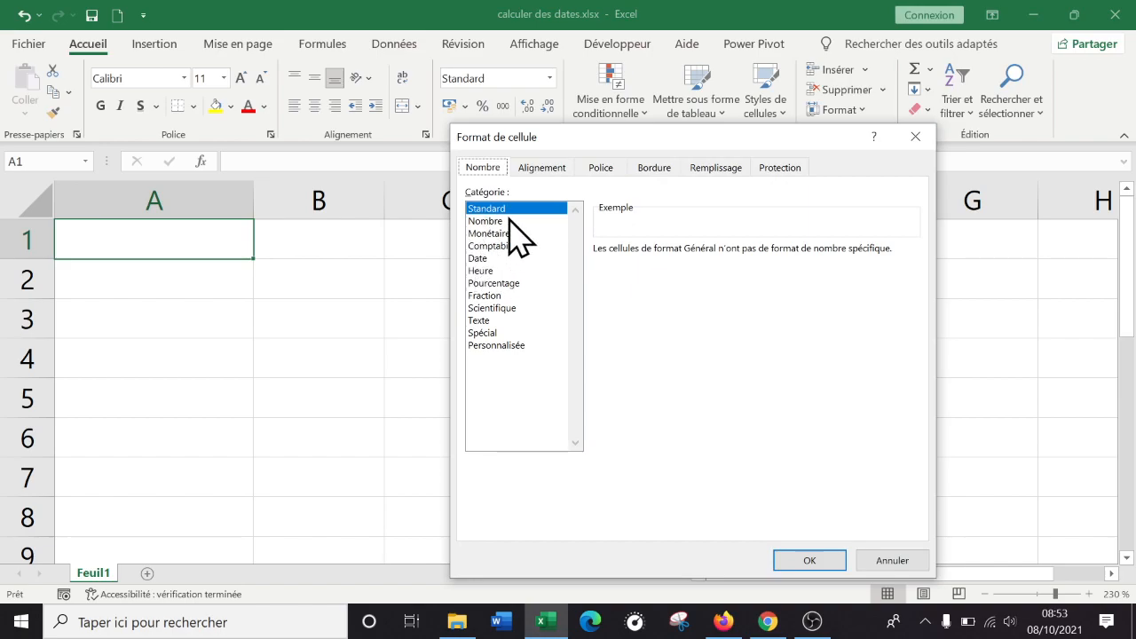
pyautogui.click(509, 233)
pyautogui.click(513, 247)
pyautogui.click(511, 234)
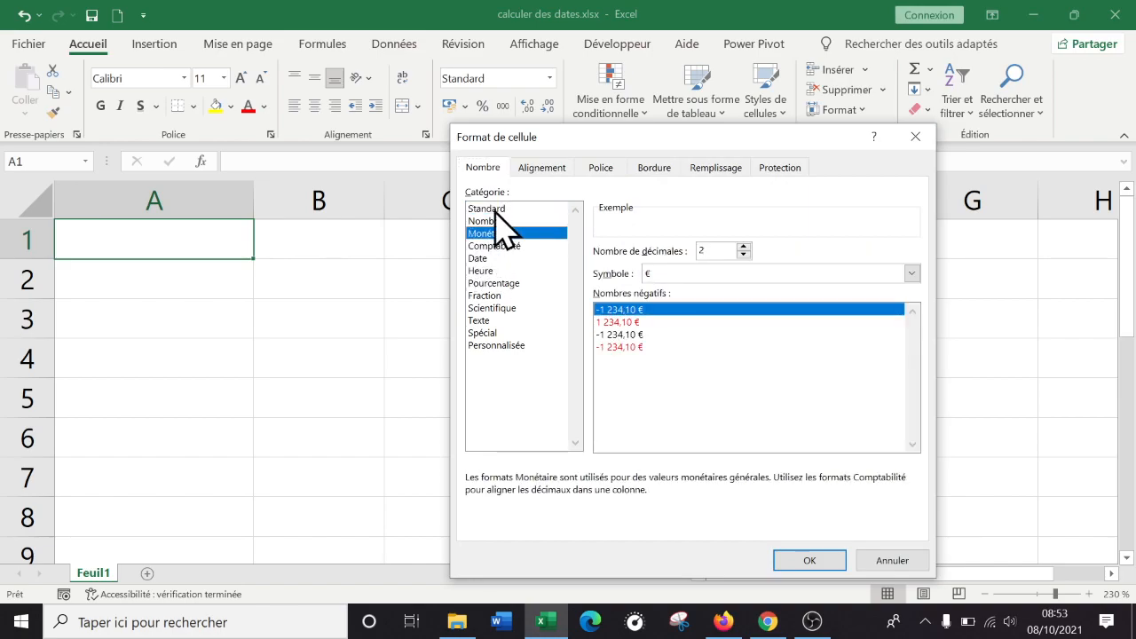
pyautogui.click(493, 209)
pyautogui.click(479, 258)
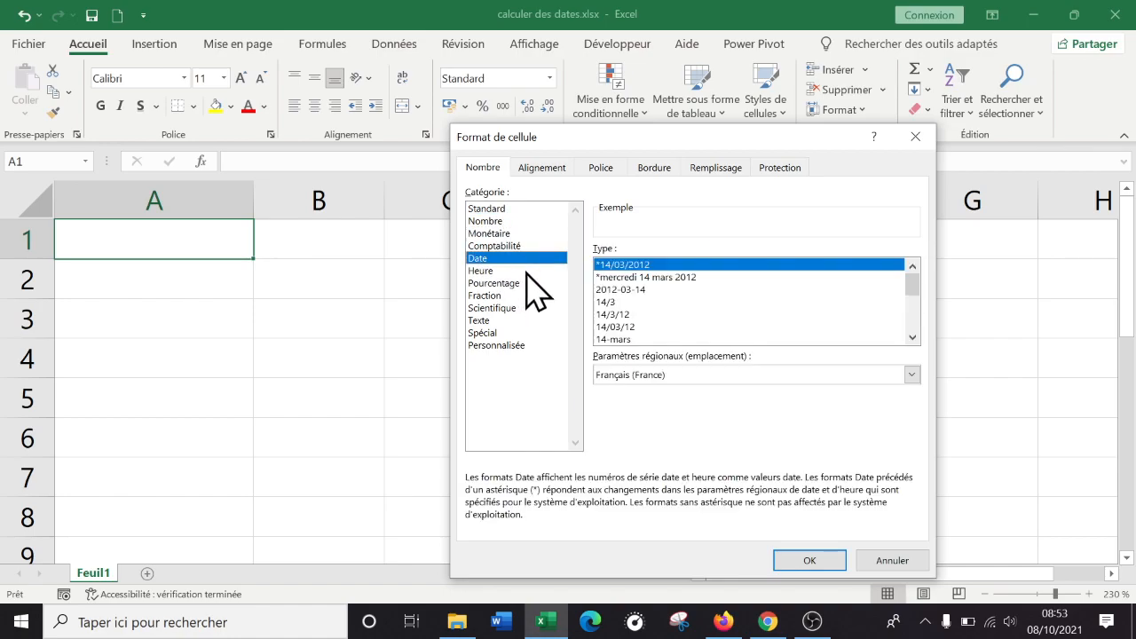
pyautogui.click(487, 283)
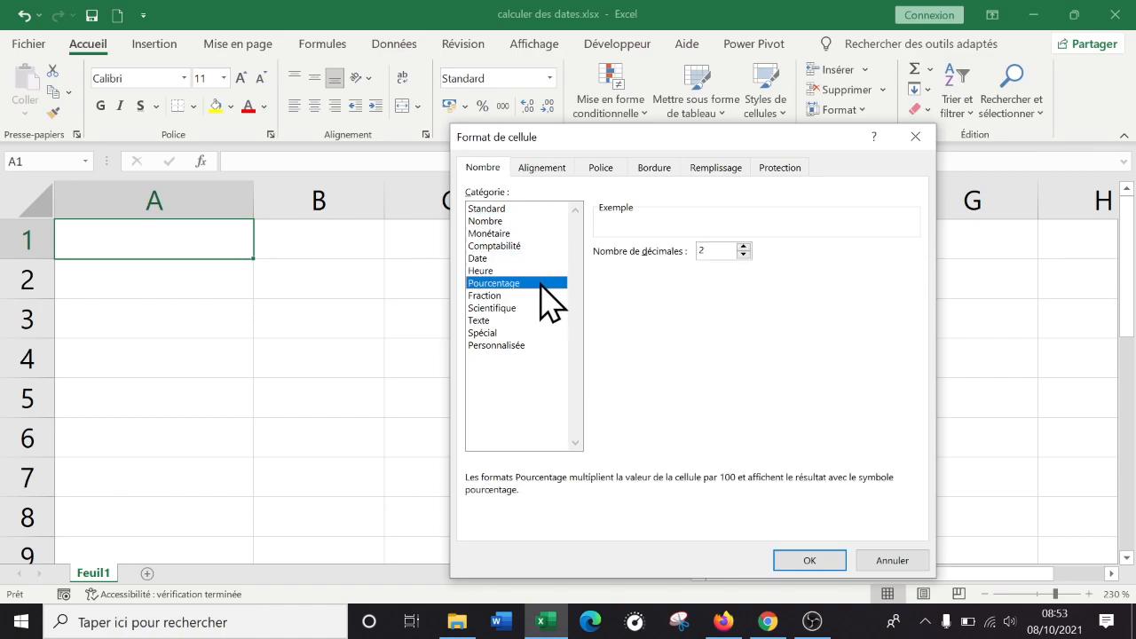
pyautogui.click(503, 296)
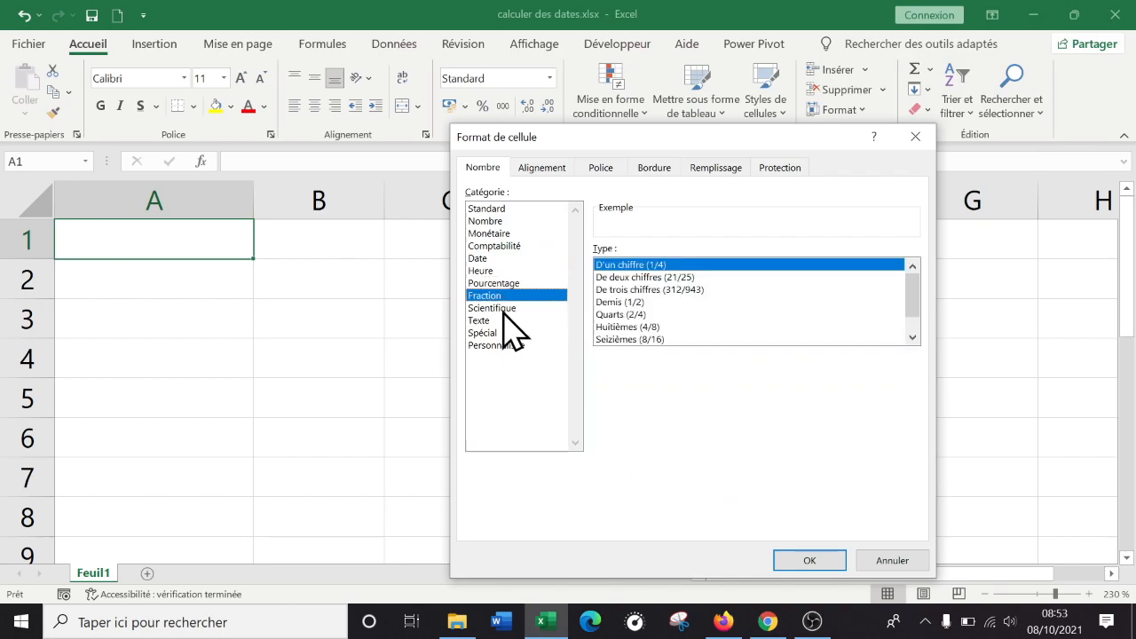
pyautogui.click(503, 309)
pyautogui.click(488, 322)
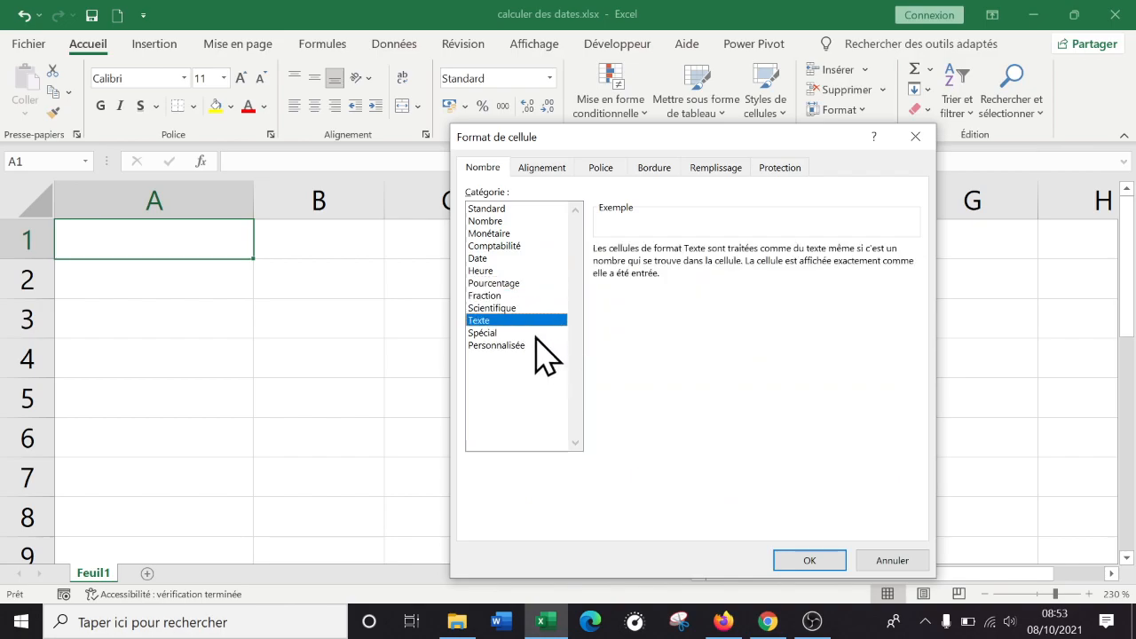
pyautogui.click(479, 259)
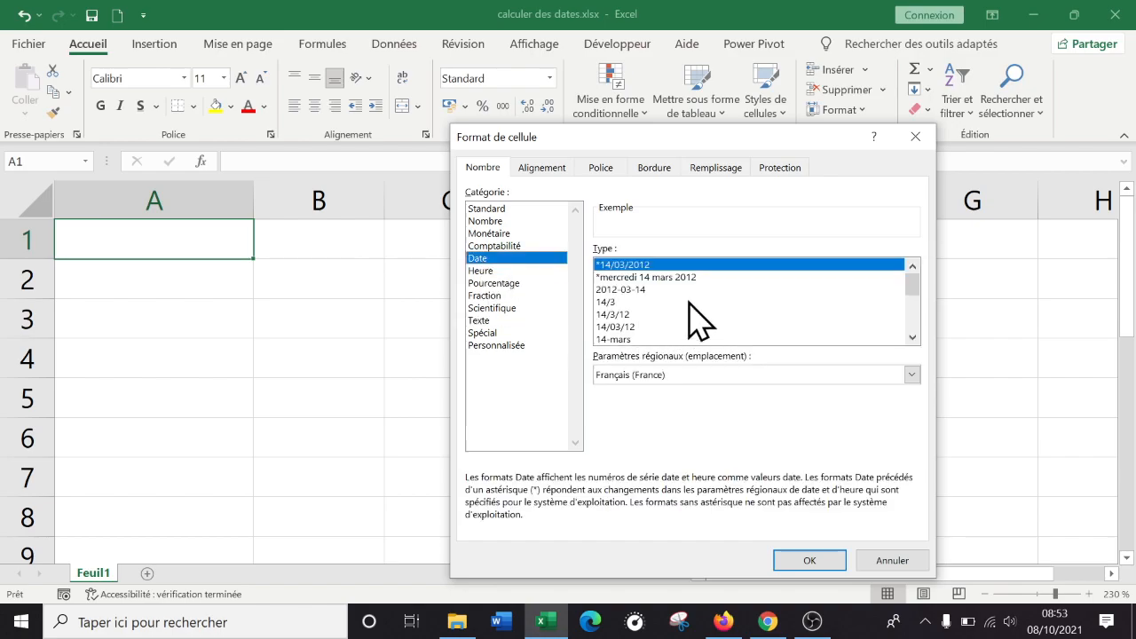
pyautogui.click(913, 140)
# Step: Insert today's date, 08/10/2021, as a fixed value in cell A1 and compare it with the system date
pyautogui.click(201, 350)
pyautogui.click(168, 239)
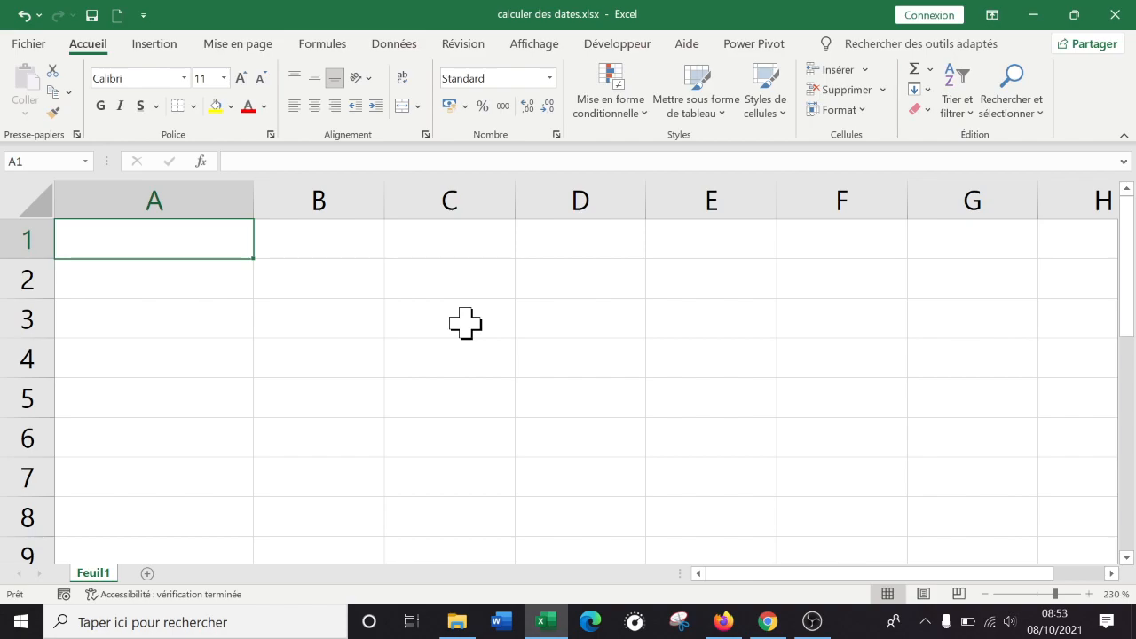
pyautogui.hotkey('ctrl', ';')
pyautogui.press('Return')
pyautogui.press('Up')
pyautogui.press('Right')
pyautogui.press('Left')
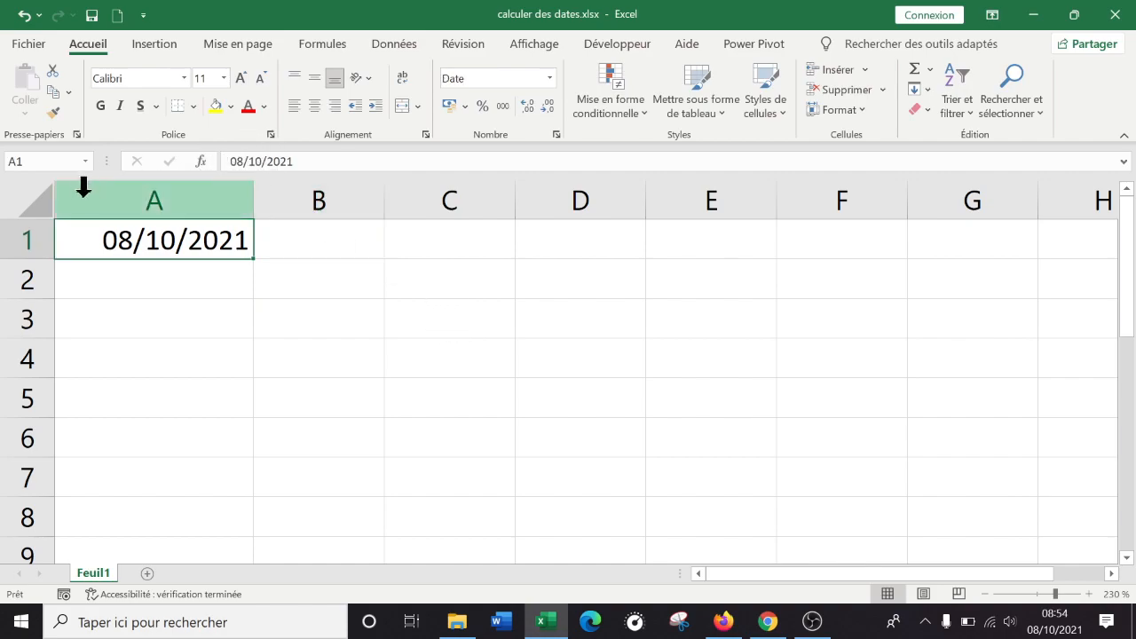
pyautogui.moveTo(1053, 632)
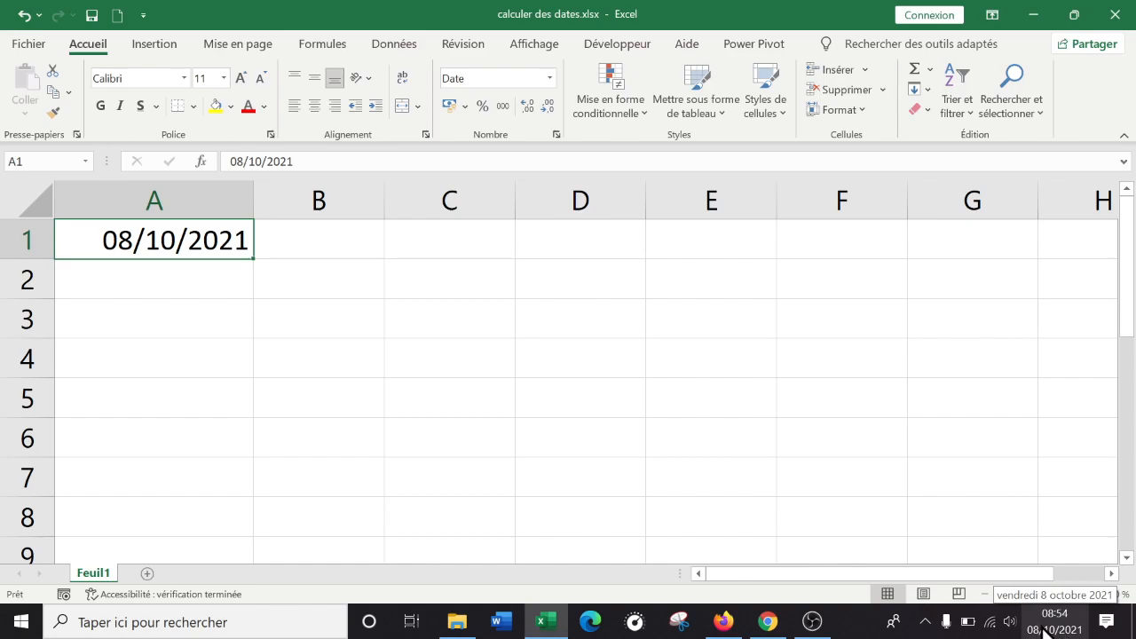
# Step: Widen column B and calculate the date 100 days after A1 in cell B1 with the formula =A1+100
pyautogui.moveTo(385, 187); pyautogui.dragTo(479, 183)
pyautogui.click(383, 239)
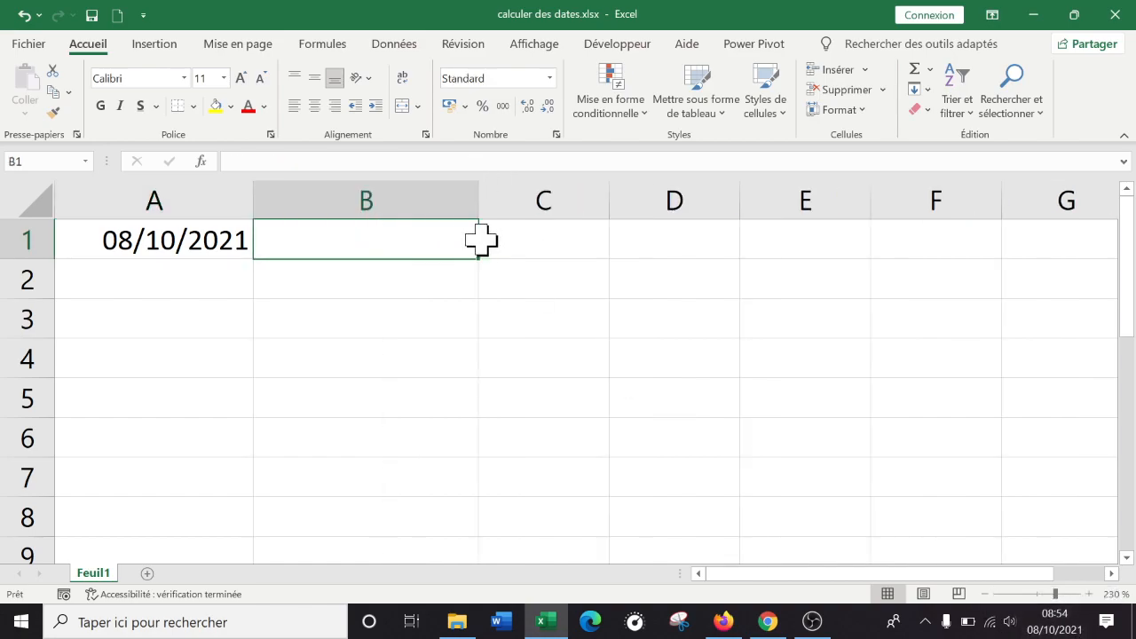
pyautogui.write('=')
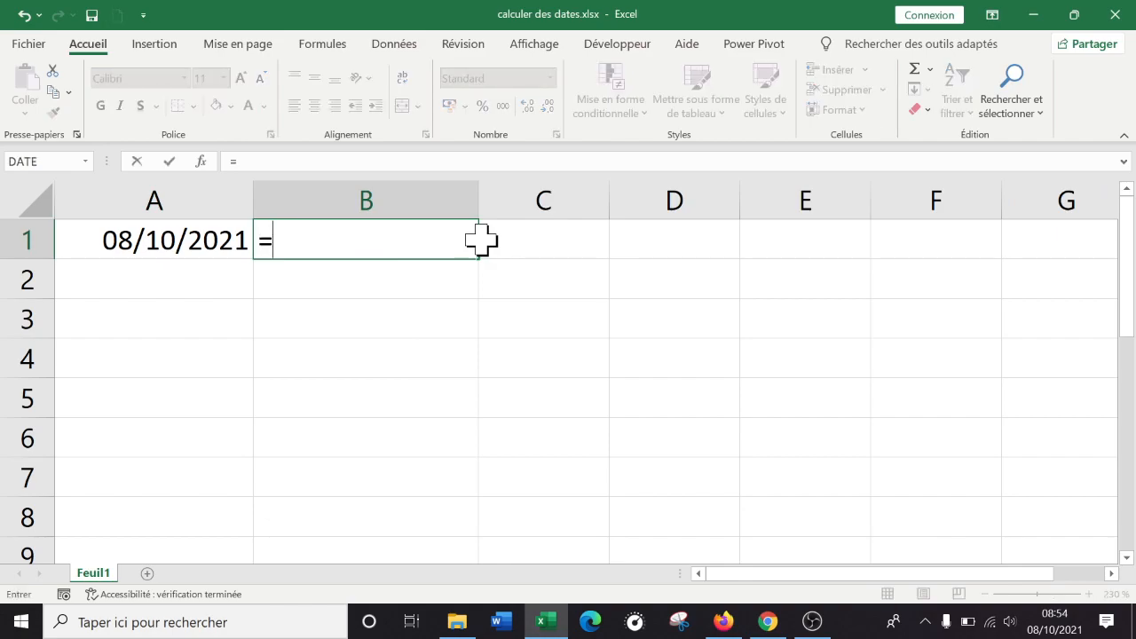
pyautogui.click(144, 240)
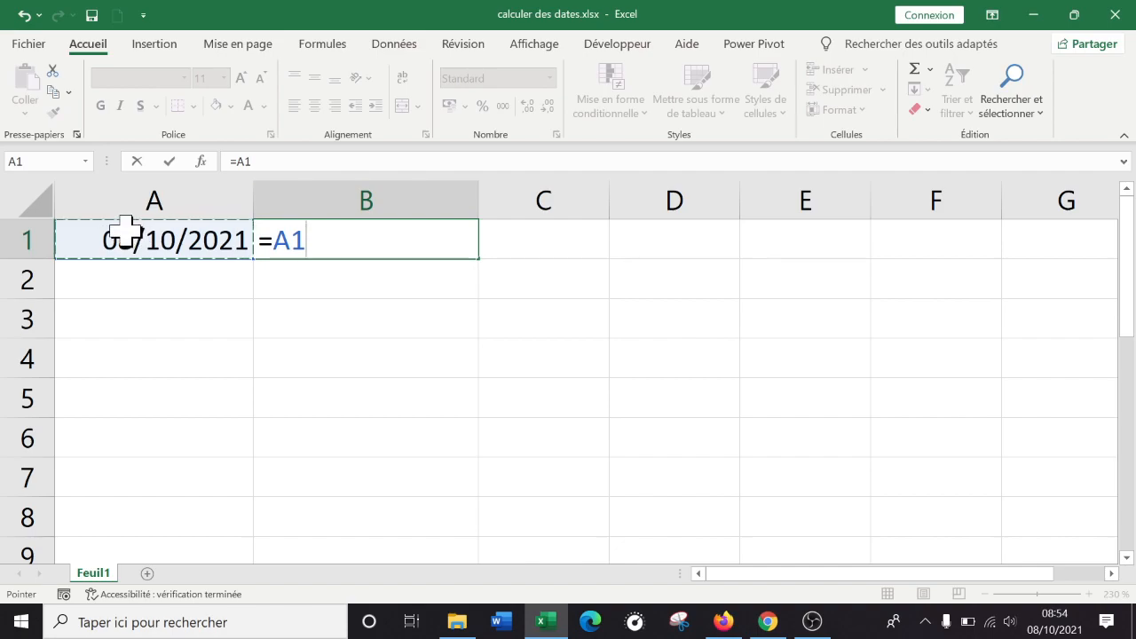
pyautogui.write('+100')
pyautogui.press('Return')
pyautogui.press('Up')
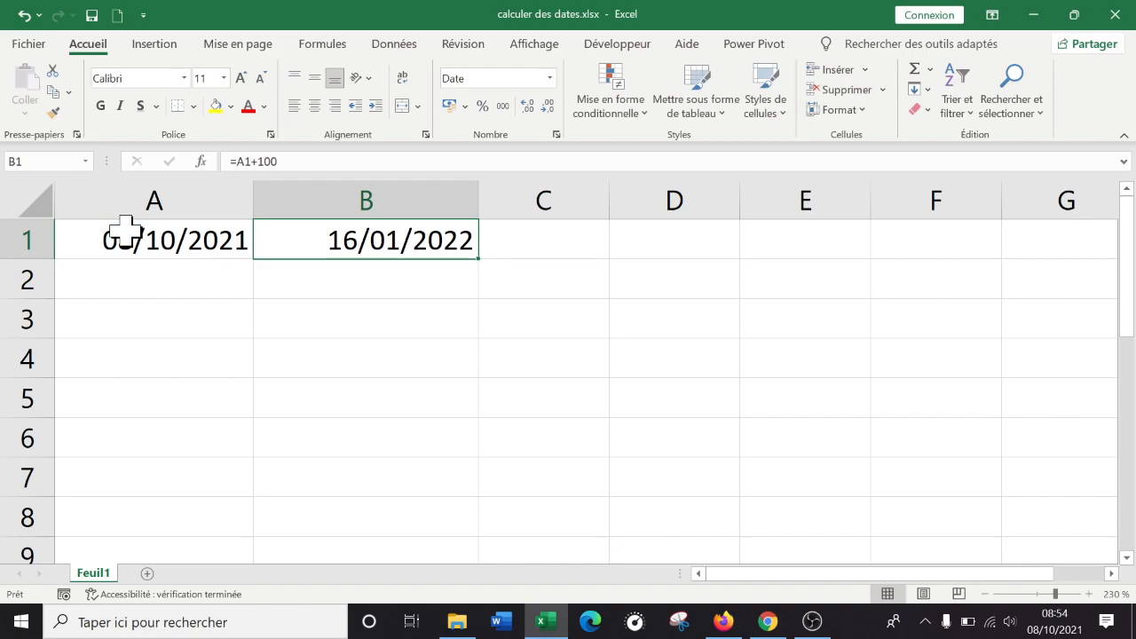
pyautogui.click(208, 358)
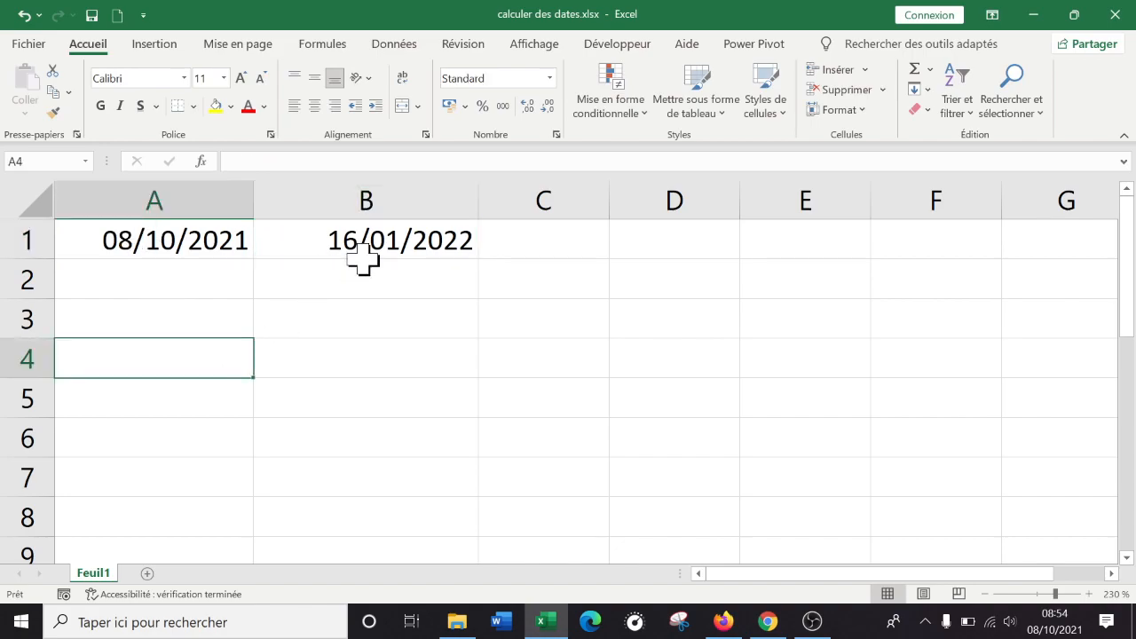
pyautogui.click(401, 241)
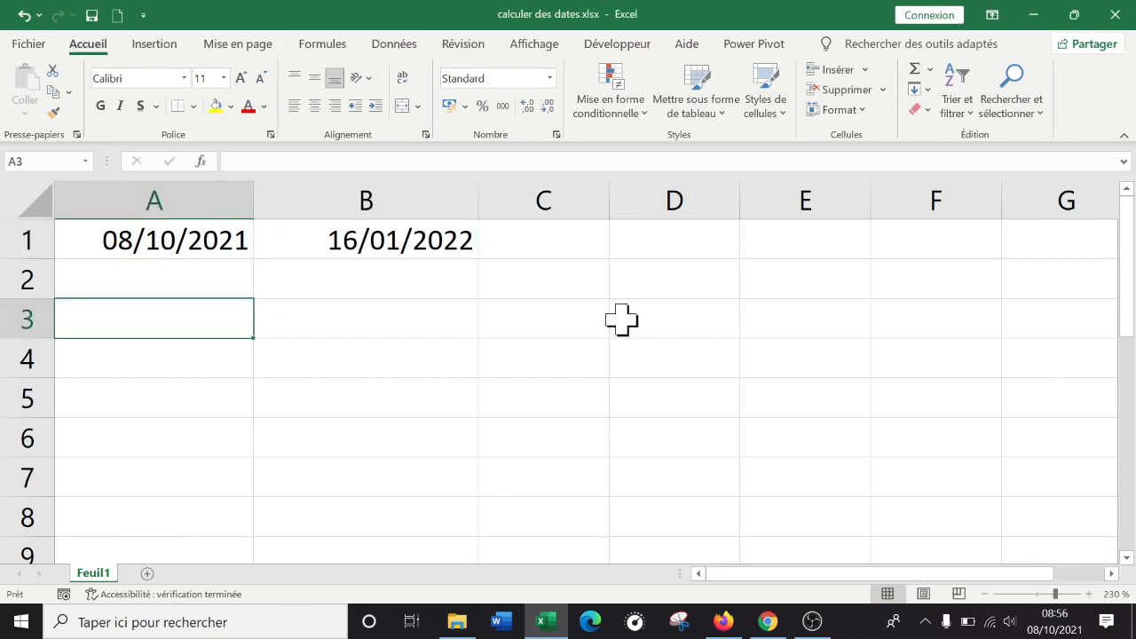
# Step: Enter the date 12/06/1998 in cell A3
pyautogui.press('Right')
pyautogui.press('Left')
pyautogui.write('12')
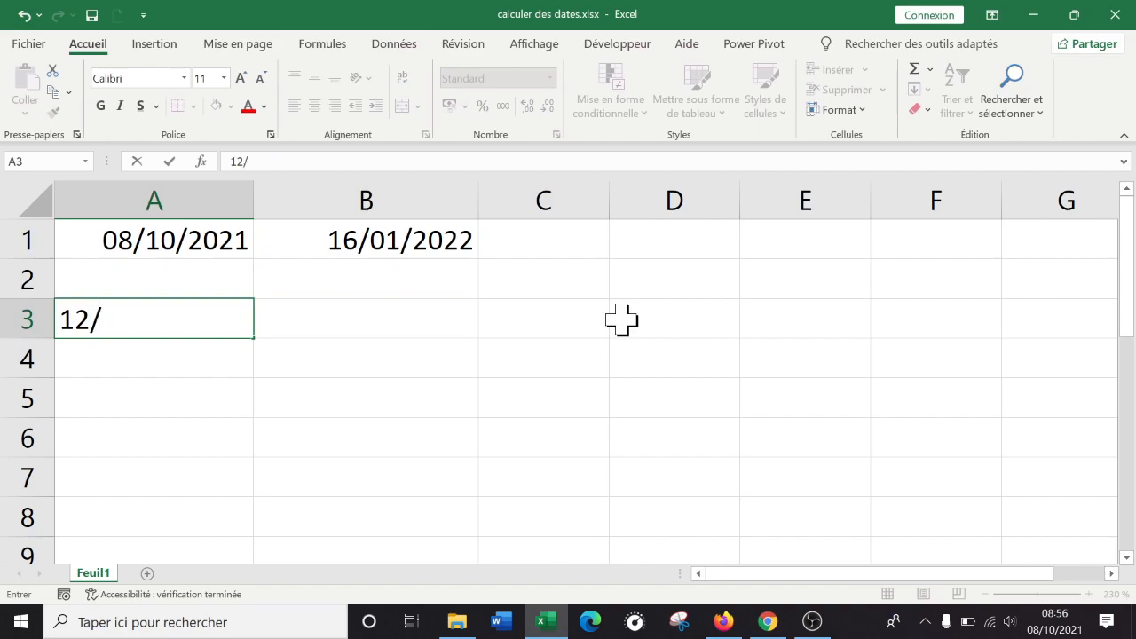
pyautogui.write('/6/19988')
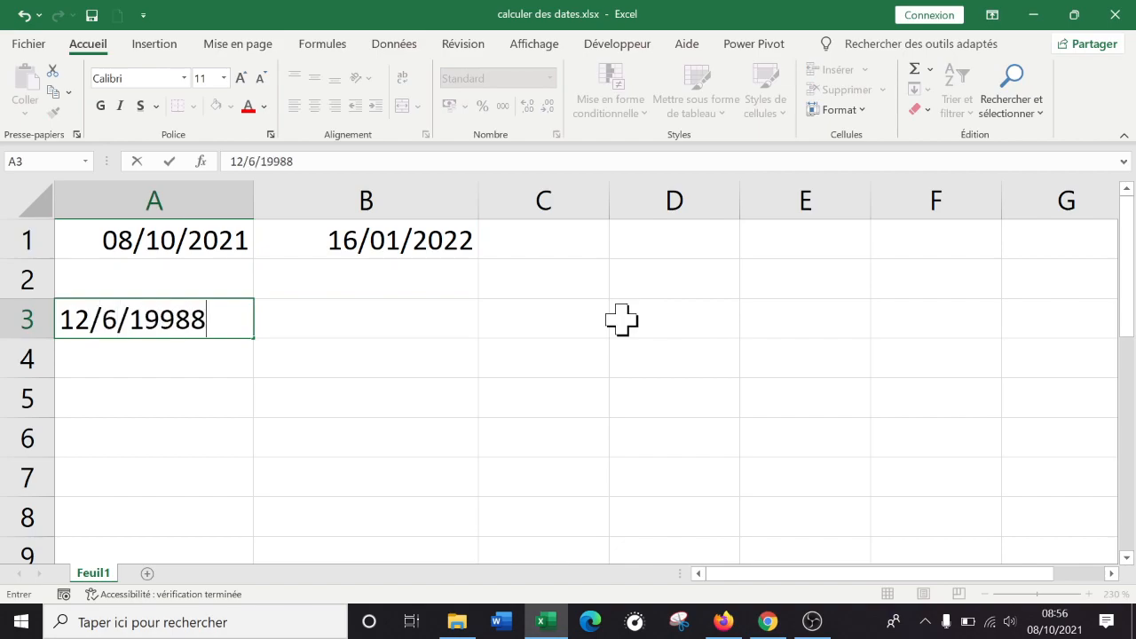
pyautogui.press('BackSpace')
pyautogui.press('BackSpace')
pyautogui.press('Tab')
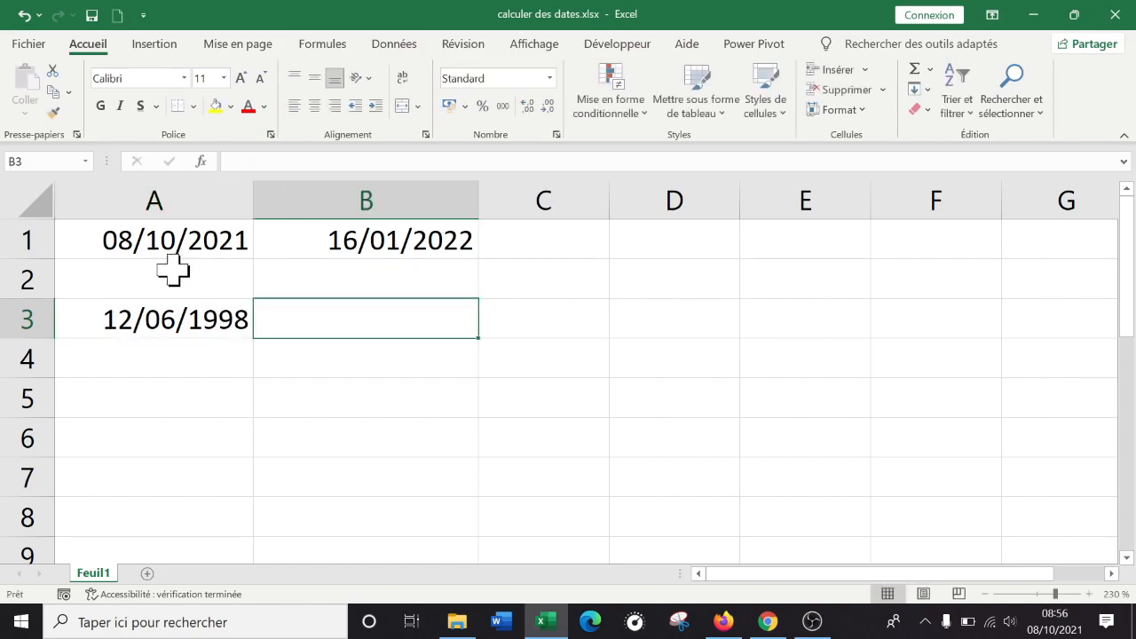
# Step: Change the month of the date in cell A3 to 07
pyautogui.doubleClick(167, 319)
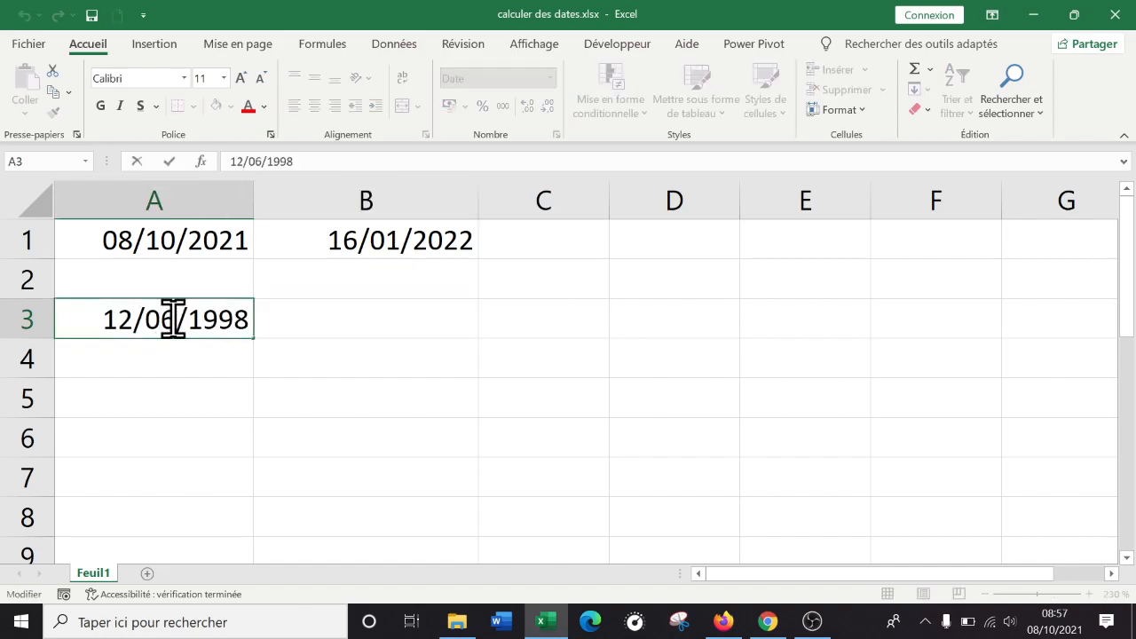
pyautogui.press('Delete')
pyautogui.write('7')
pyautogui.press('Return')
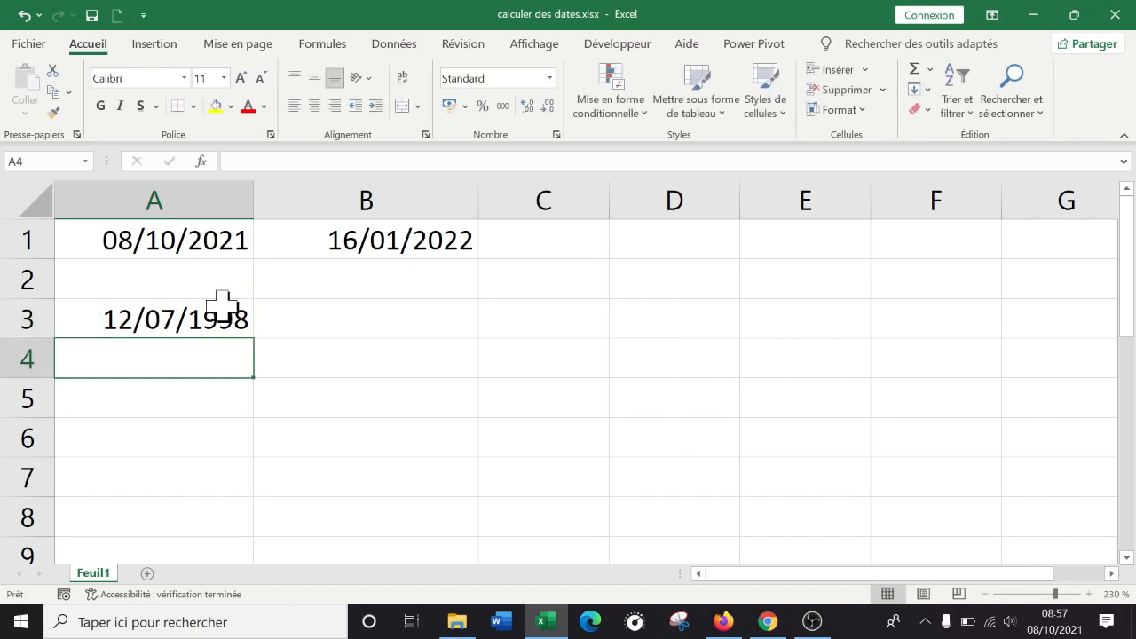
# Step: Insert today's date, 08/10/2021, as a fixed value in cell B3
pyautogui.press('Up')
pyautogui.press('Right')
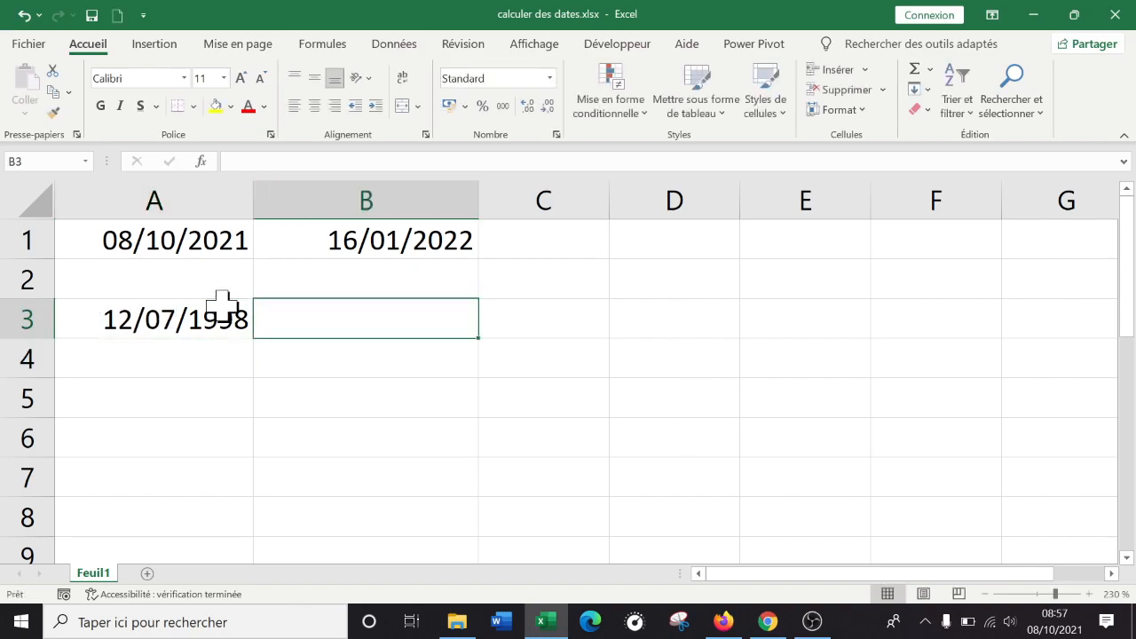
pyautogui.hotkey('ctrl', ';')
pyautogui.press('Return')
pyautogui.press('Up')
# Step: Calculate the number of days between the dates in A3 and B3 in cell C3 with =B3-A3, and widen column C
pyautogui.press('Right')
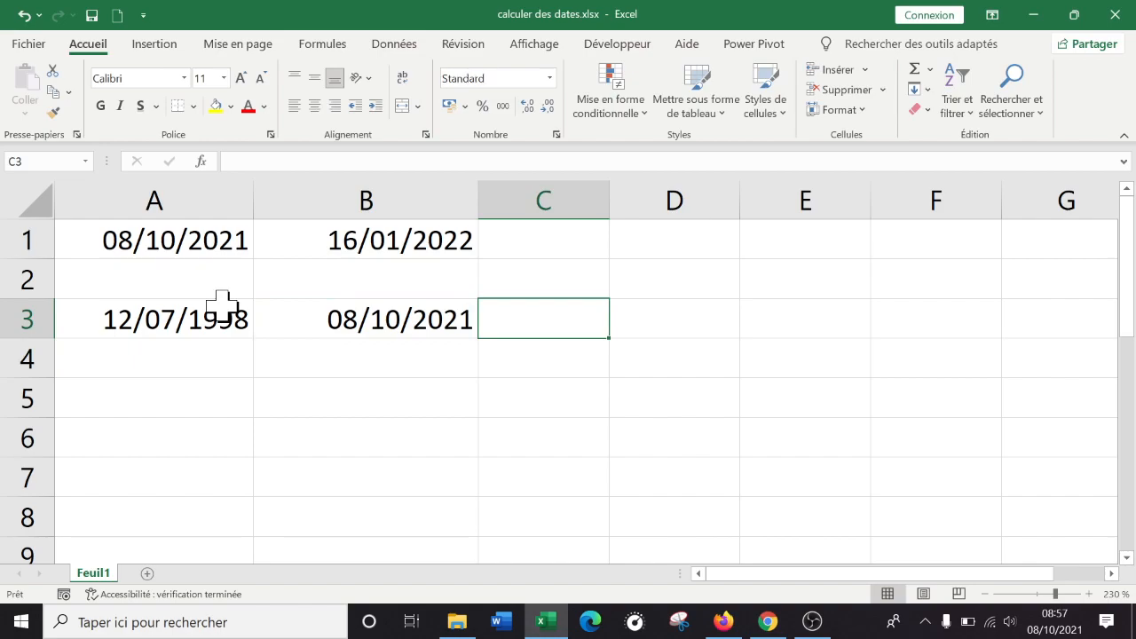
pyautogui.write('=')
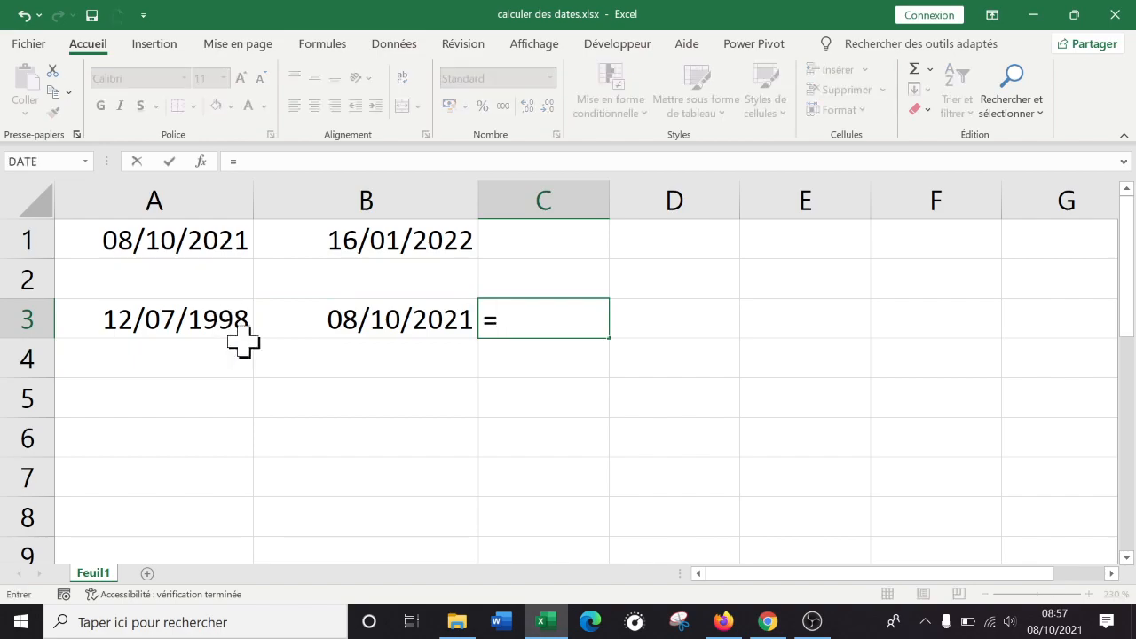
pyautogui.click(406, 320)
pyautogui.write('-')
pyautogui.click(159, 320)
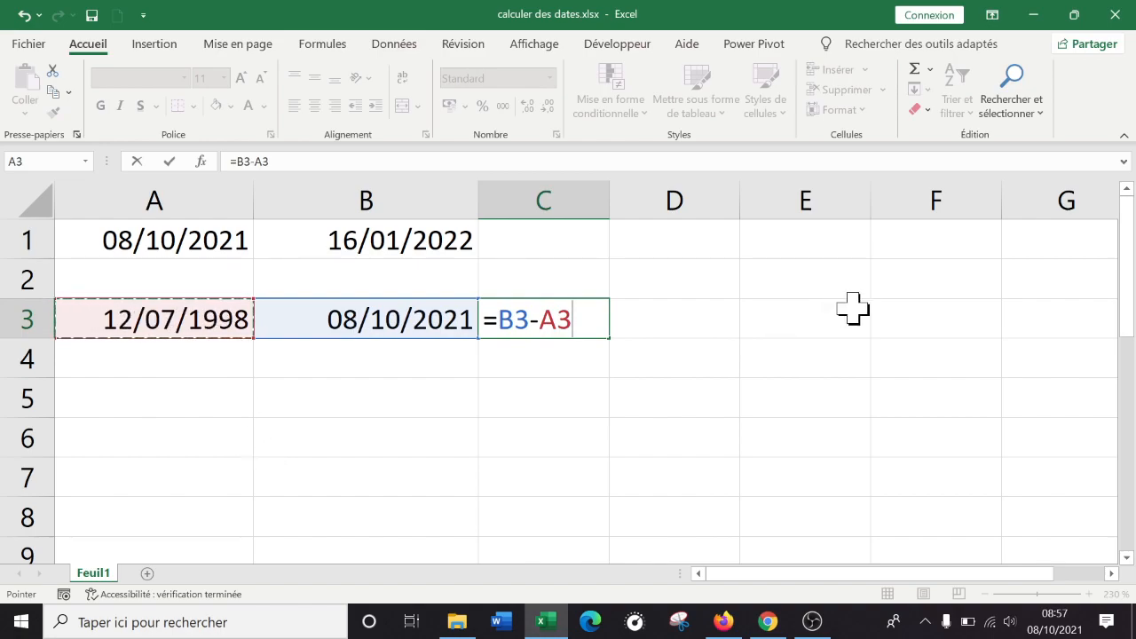
pyautogui.press('Return')
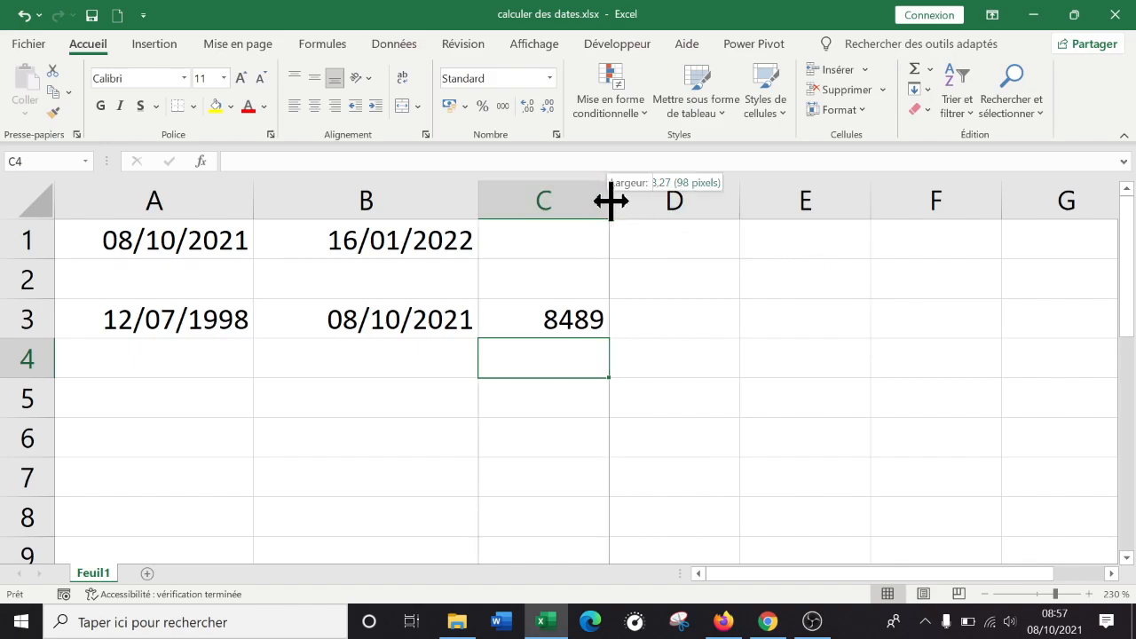
pyautogui.moveTo(608, 201); pyautogui.dragTo(673, 213)
pyautogui.doubleClick(661, 319)
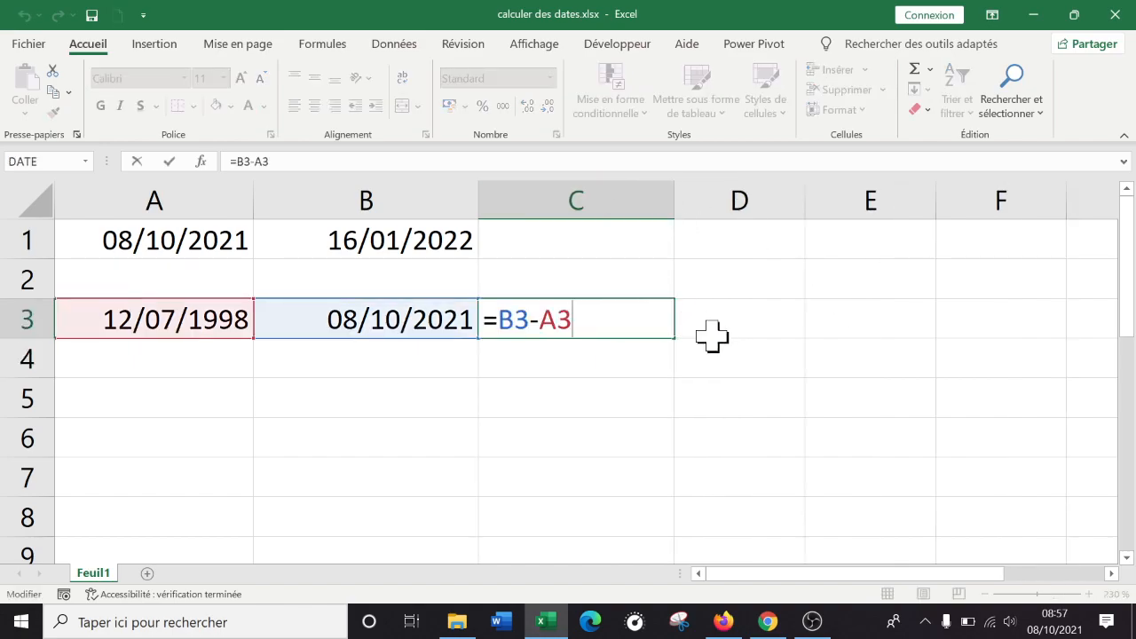
pyautogui.press('Escape')
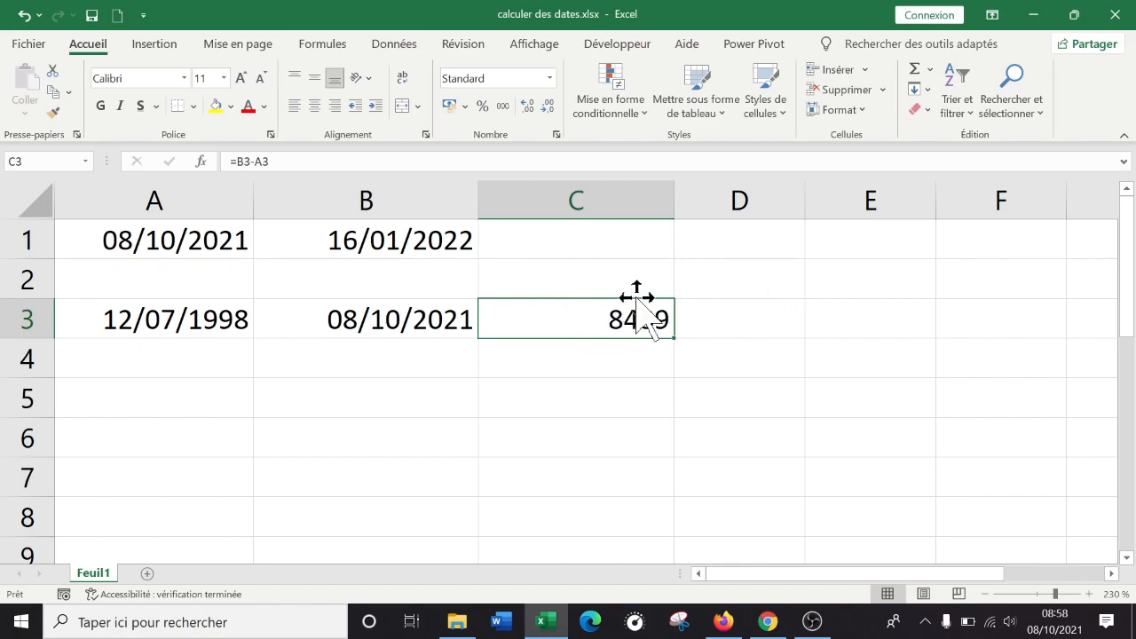
# Step: Convert the days in C3 to years in cell D3 with the formula =C3/365,25
pyautogui.click(757, 321)
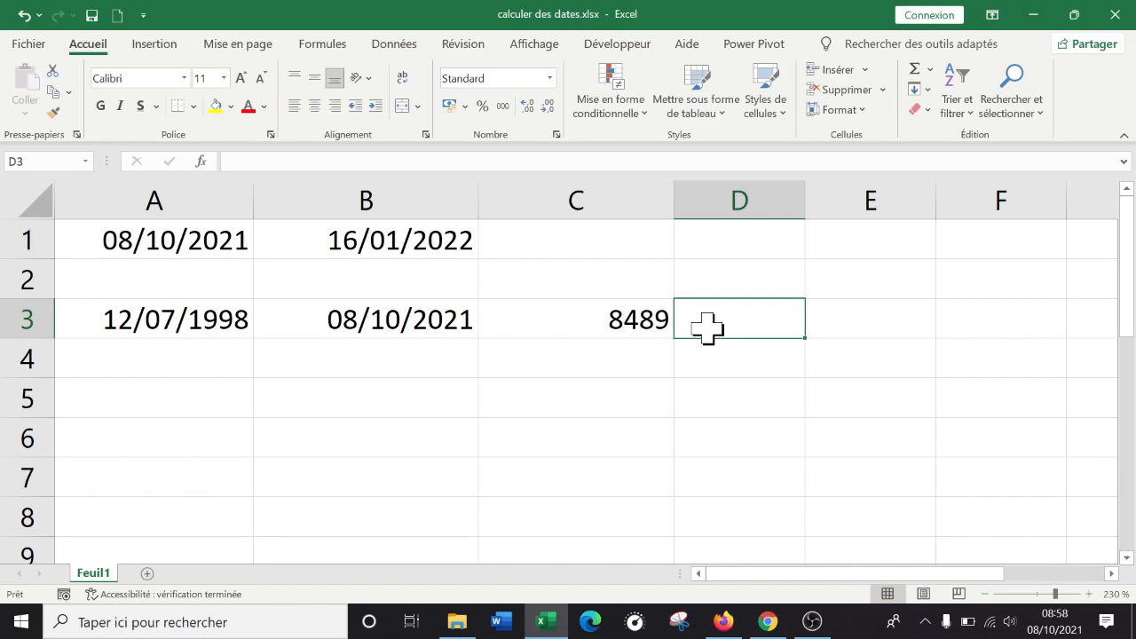
pyautogui.write('=')
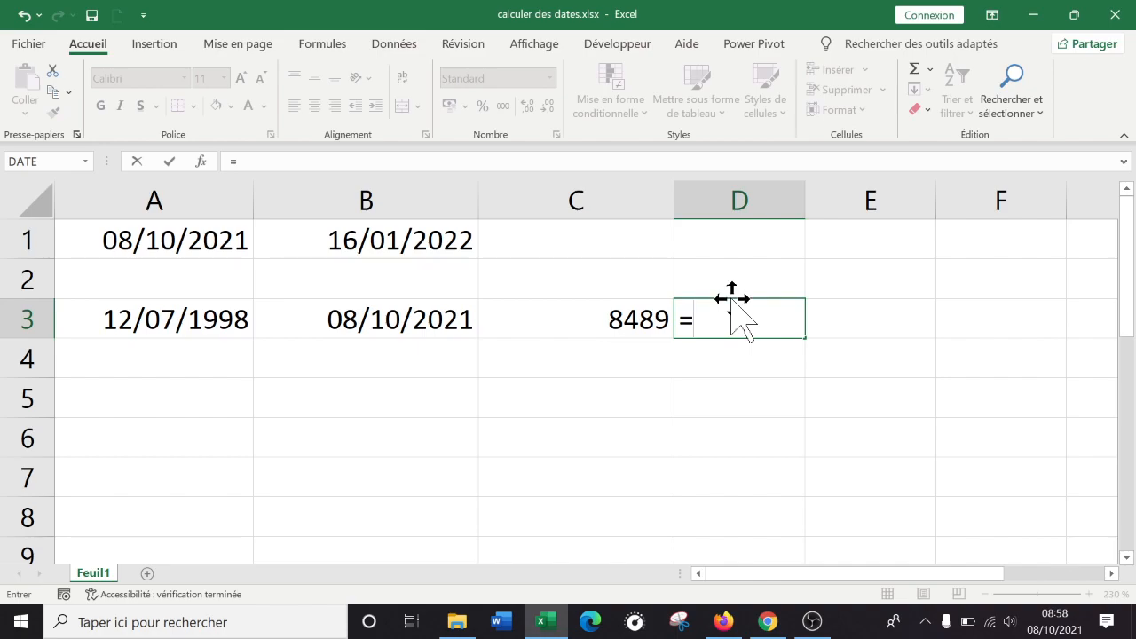
pyautogui.click(617, 319)
pyautogui.write('/365,25')
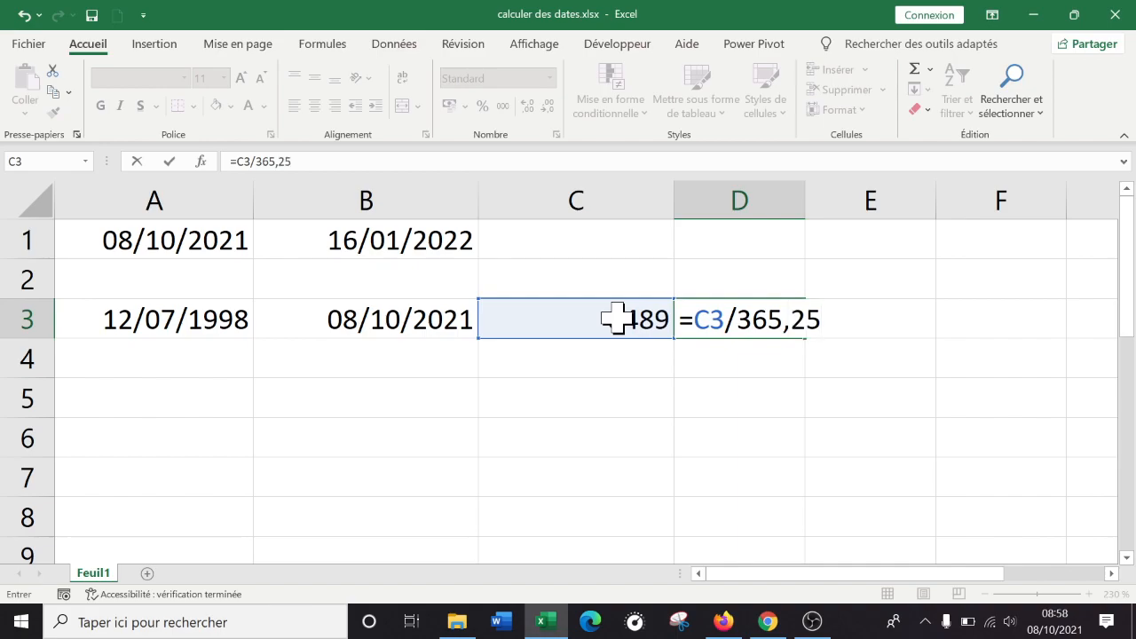
pyautogui.press('Return')
pyautogui.press('Up')
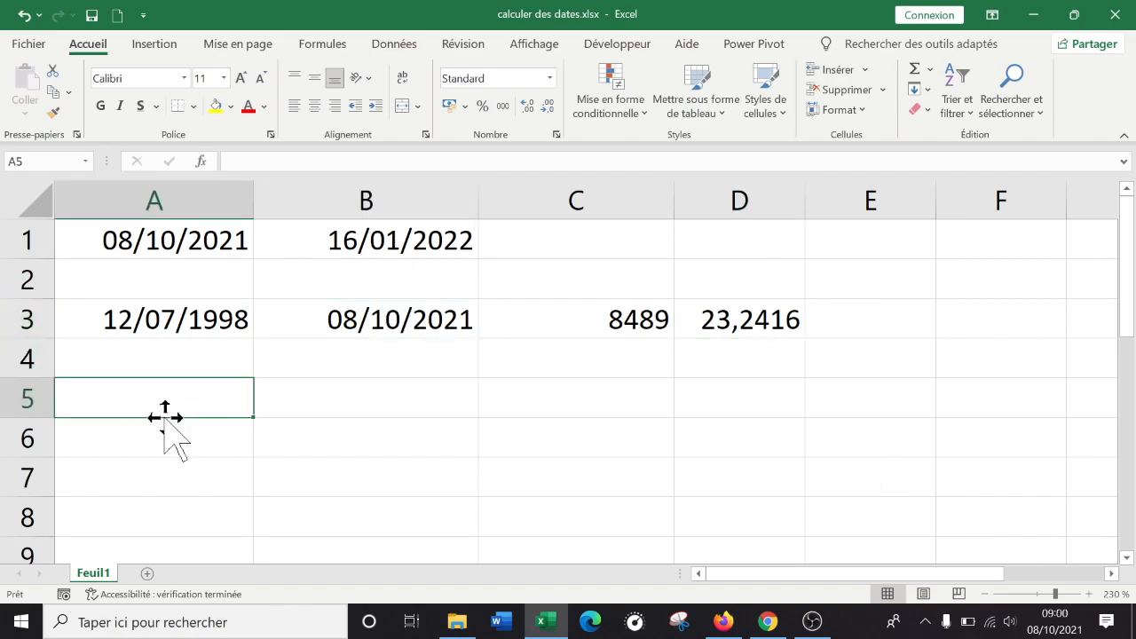
# Step: Widen column A and slightly widen column B
pyautogui.moveTo(254, 190); pyautogui.dragTo(309, 189)
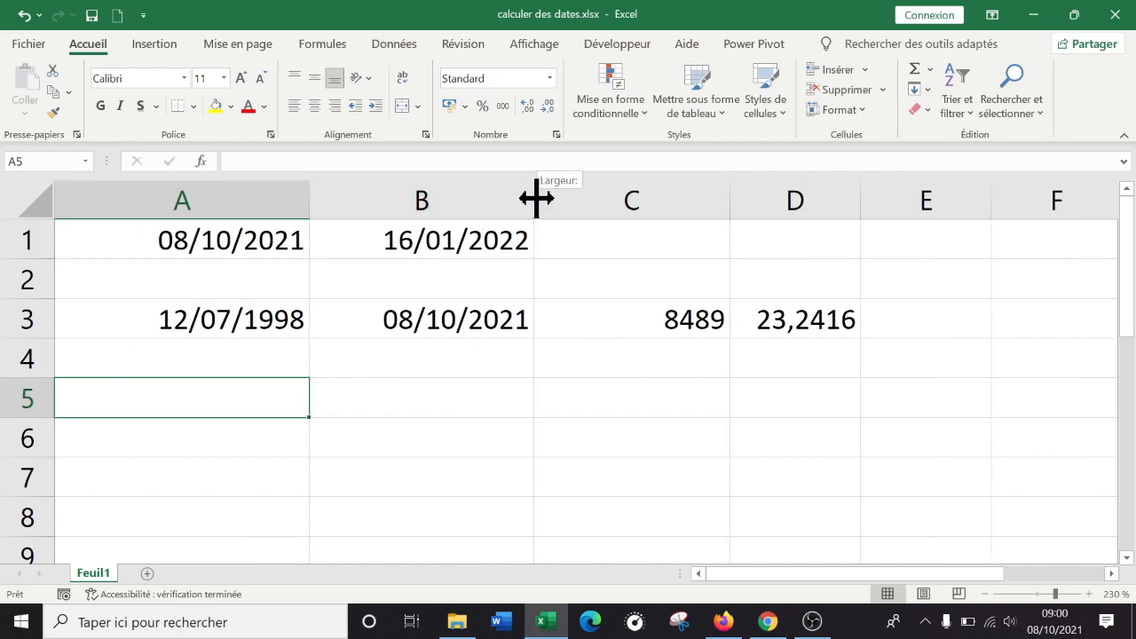
pyautogui.moveTo(535, 197); pyautogui.dragTo(543, 202)
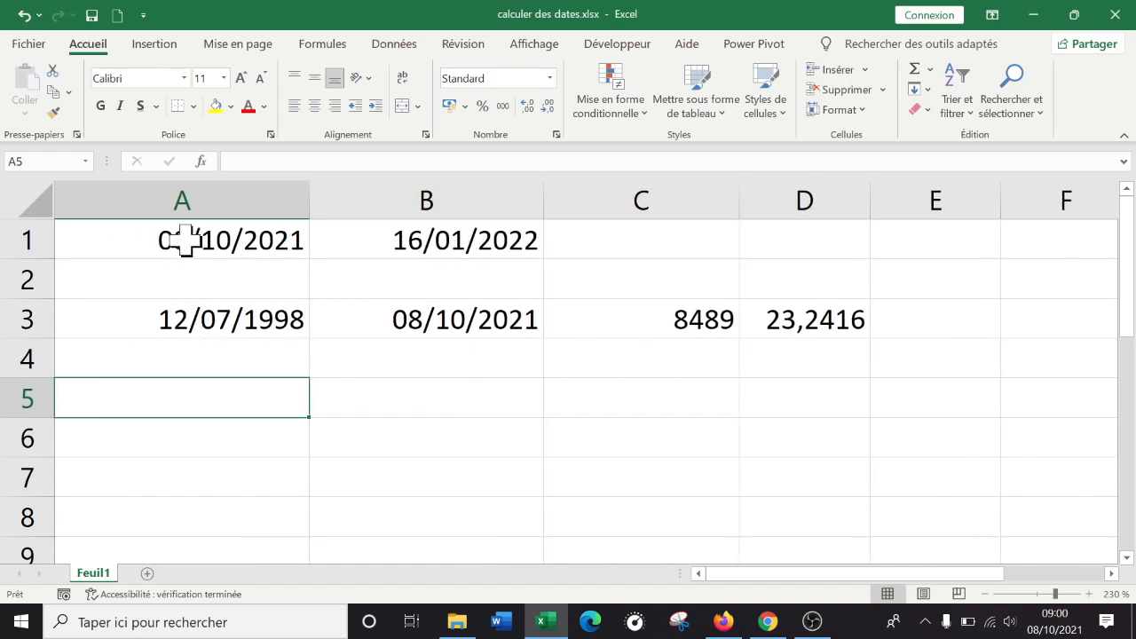
pyautogui.click(464, 320)
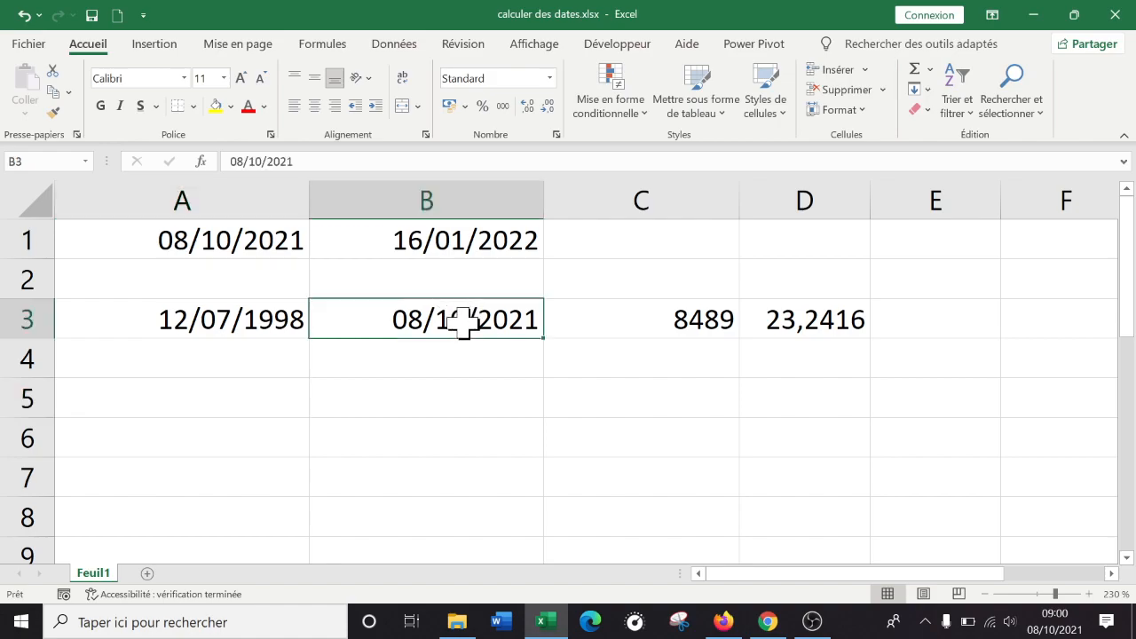
pyautogui.click(252, 321)
pyautogui.click(328, 433)
# Step: Format the date in cell A3 as a long date with weekday and month name, and widen column A to fit it
pyautogui.click(213, 336)
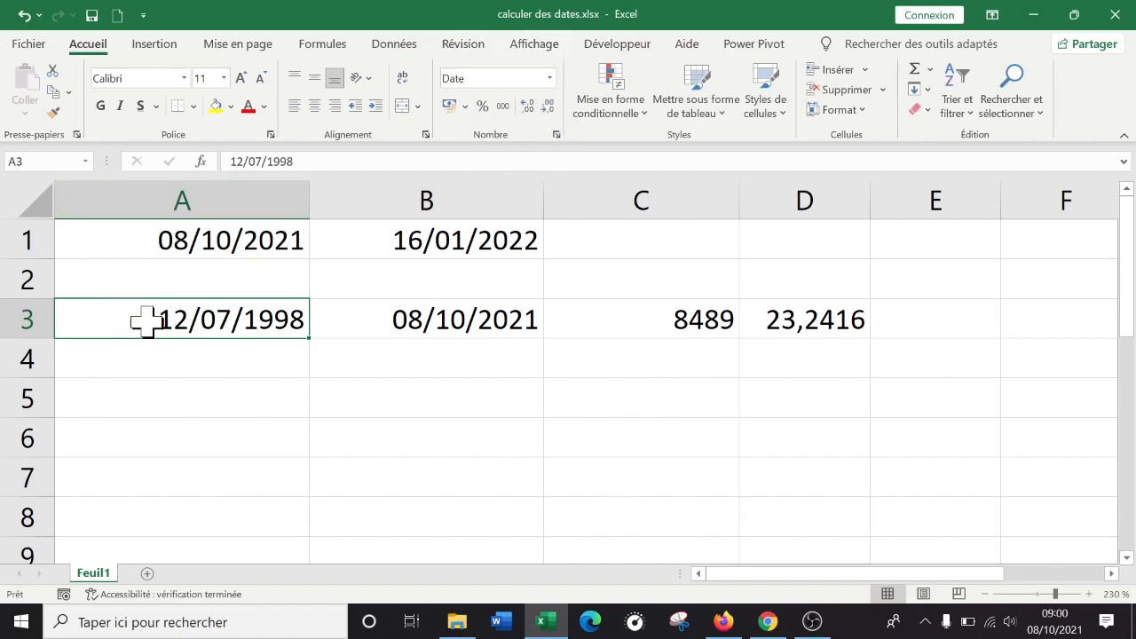
pyautogui.rightClick(217, 315)
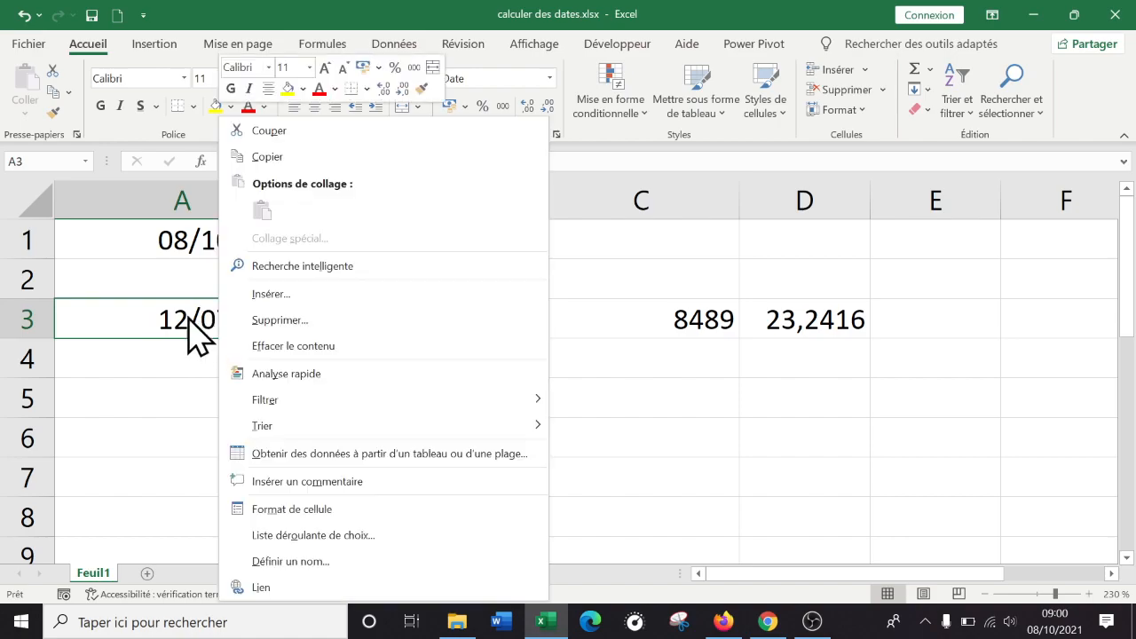
pyautogui.rightClick(157, 317)
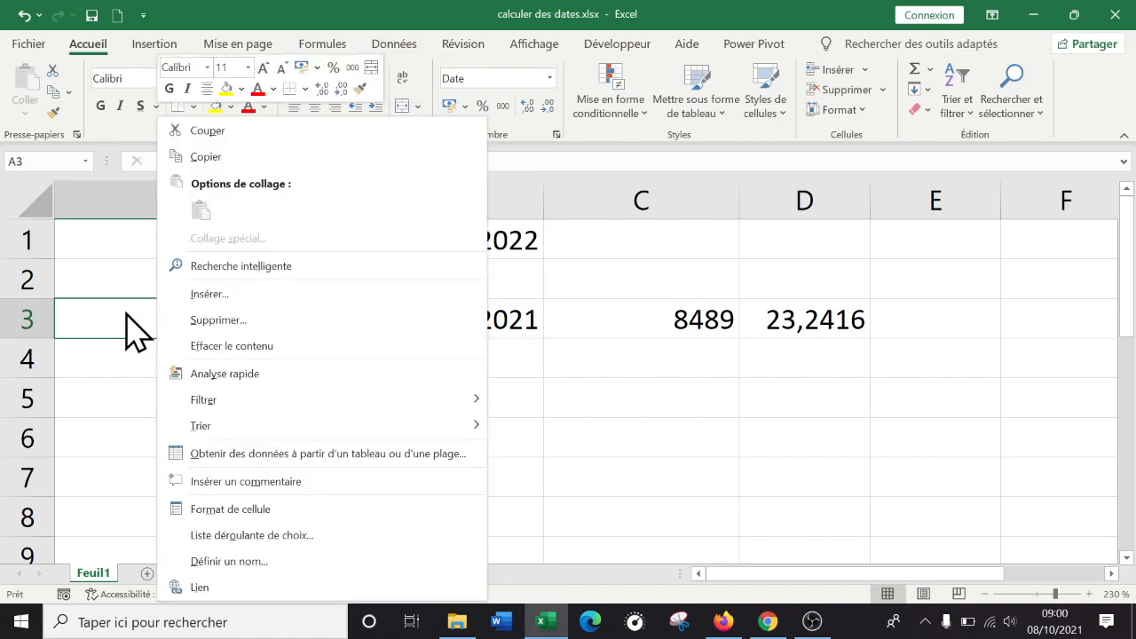
pyautogui.rightClick(127, 316)
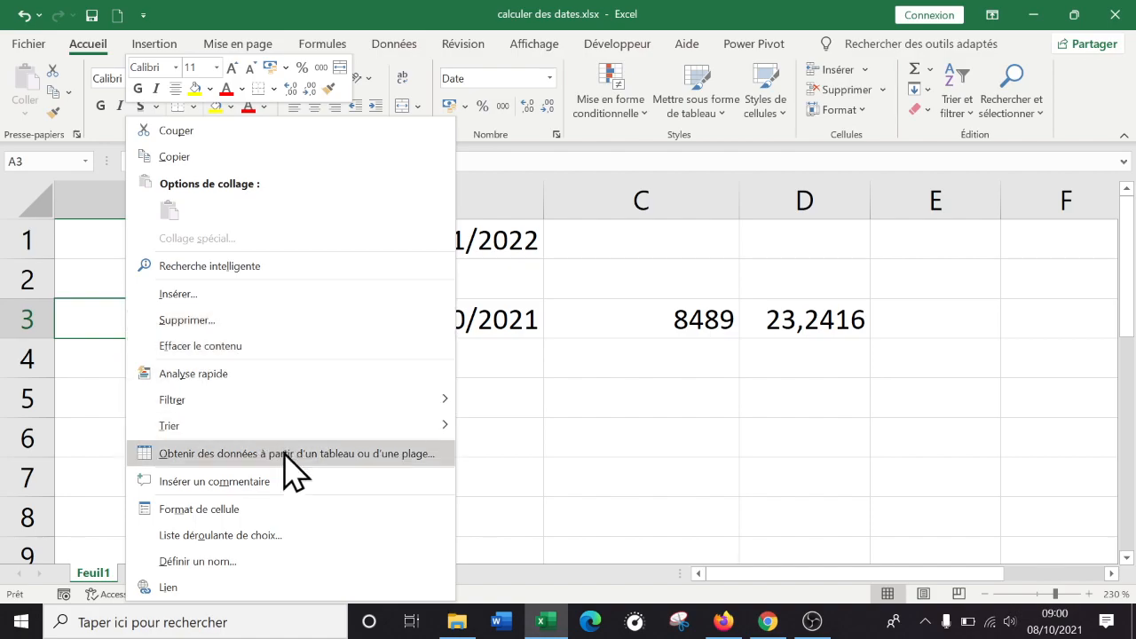
pyautogui.click(264, 512)
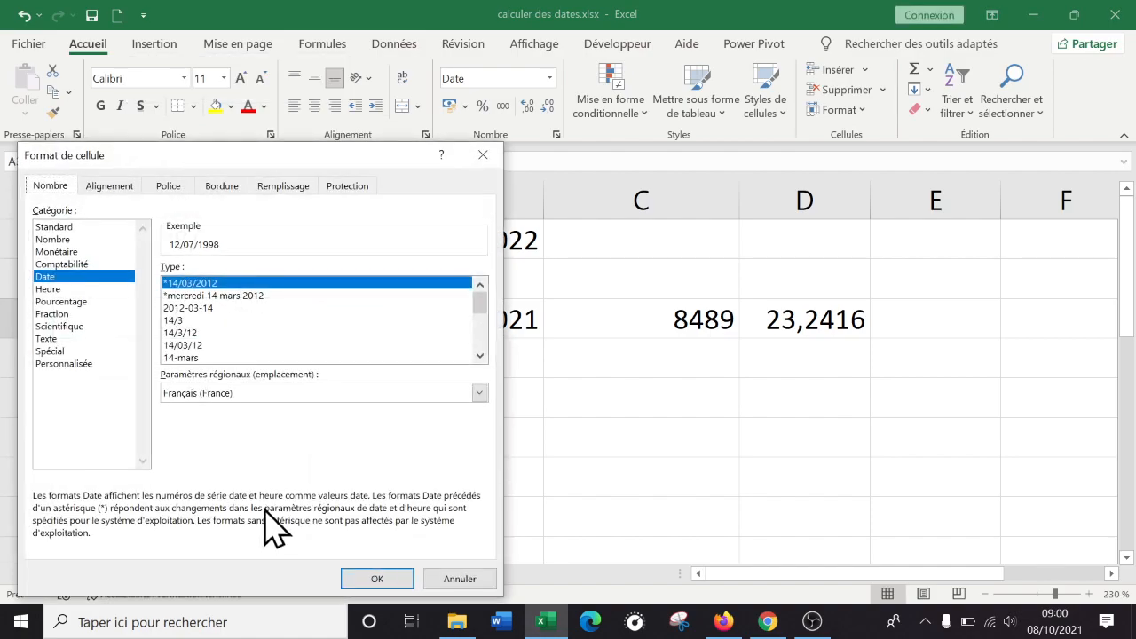
pyautogui.click(228, 296)
pyautogui.press('Up')
pyautogui.press('Down')
pyautogui.click(398, 585)
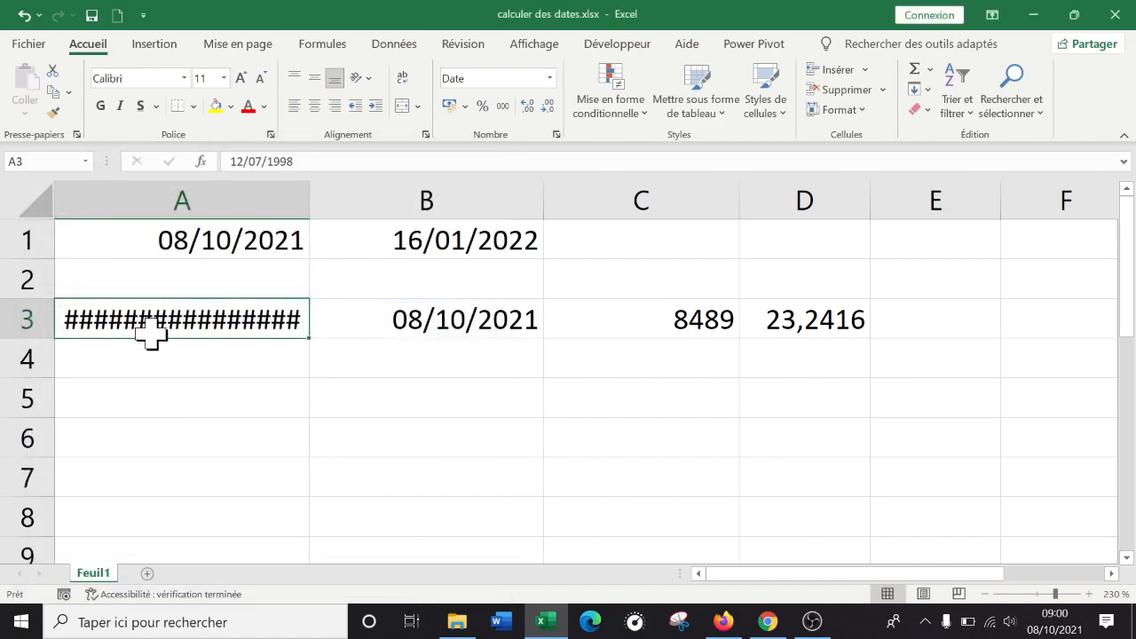
pyautogui.moveTo(308, 195); pyautogui.dragTo(381, 195)
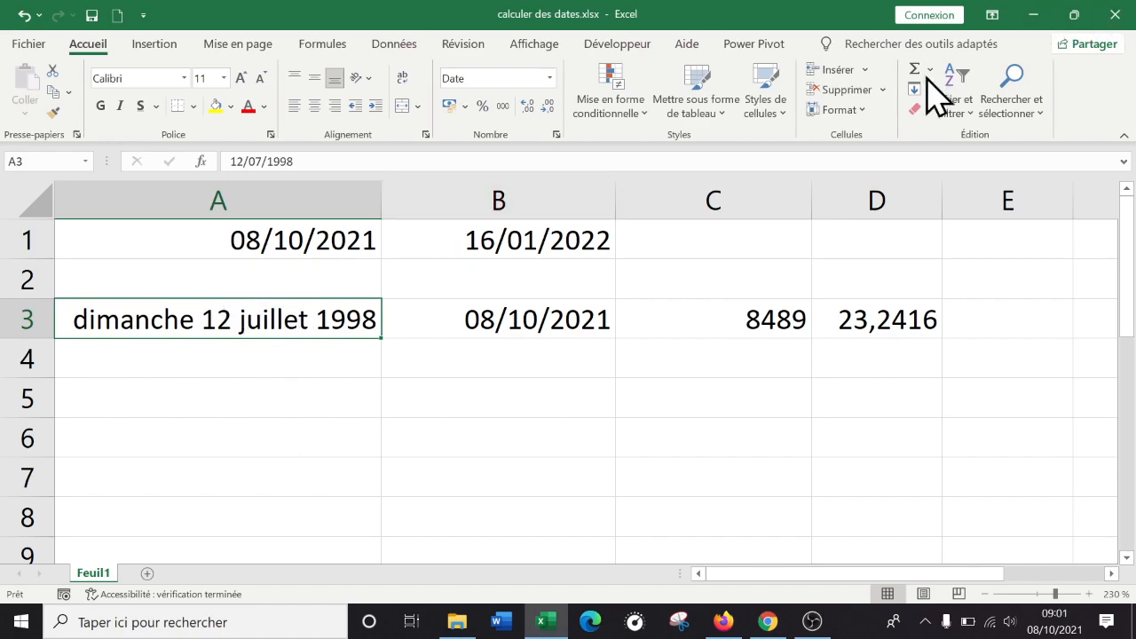
# Step: Review the number formats and the date type settings available for cell A3
pyautogui.click(550, 78)
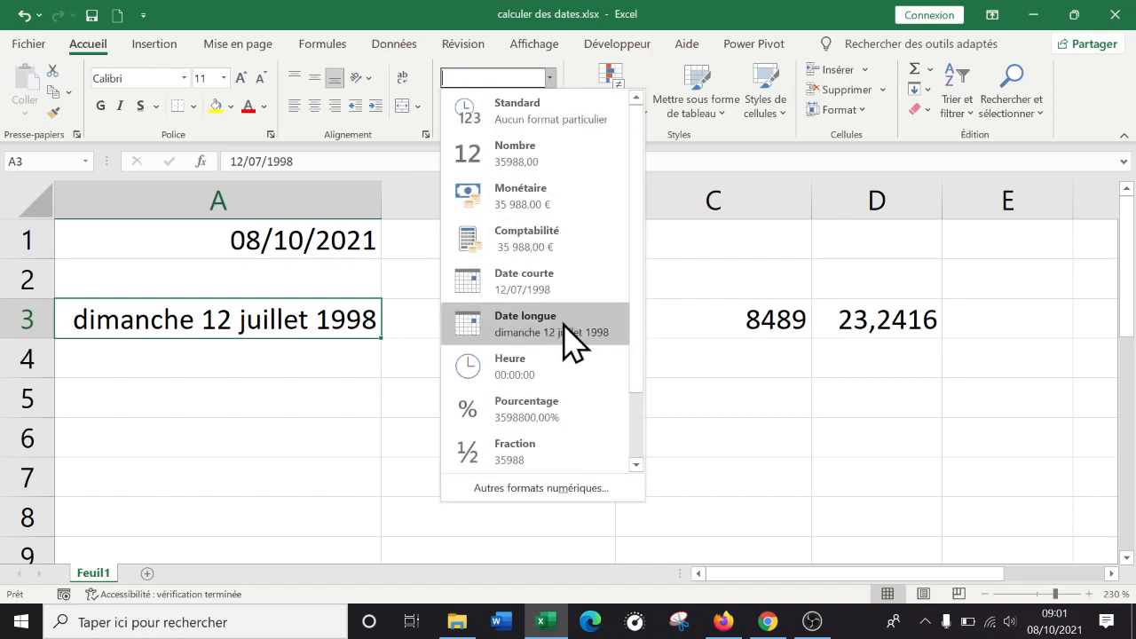
pyautogui.click(257, 342)
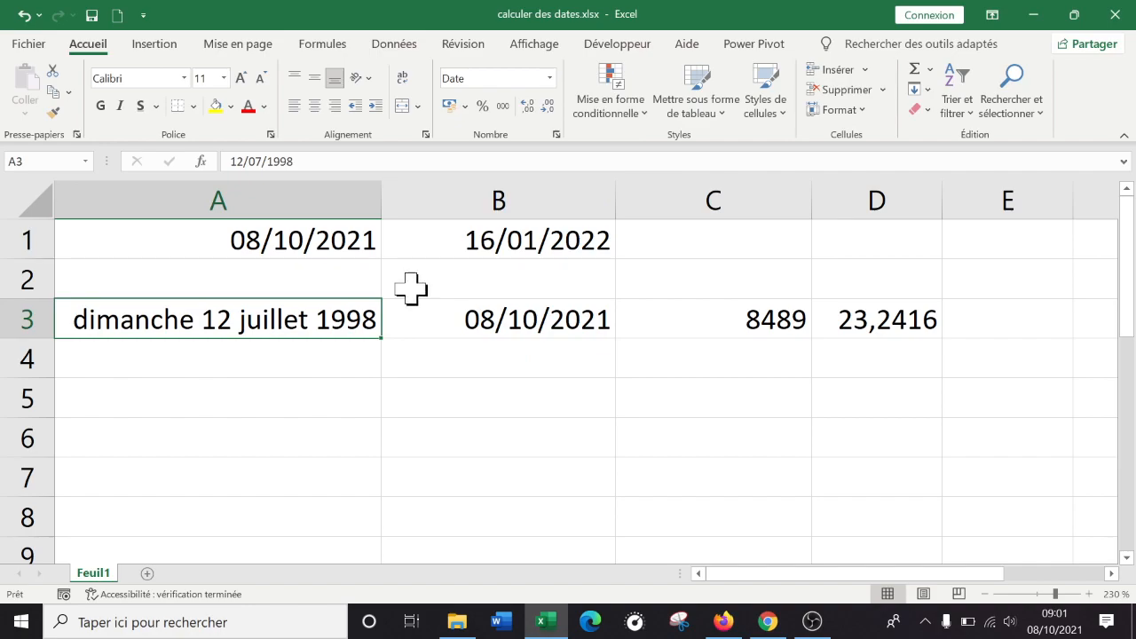
pyautogui.rightClick(232, 319)
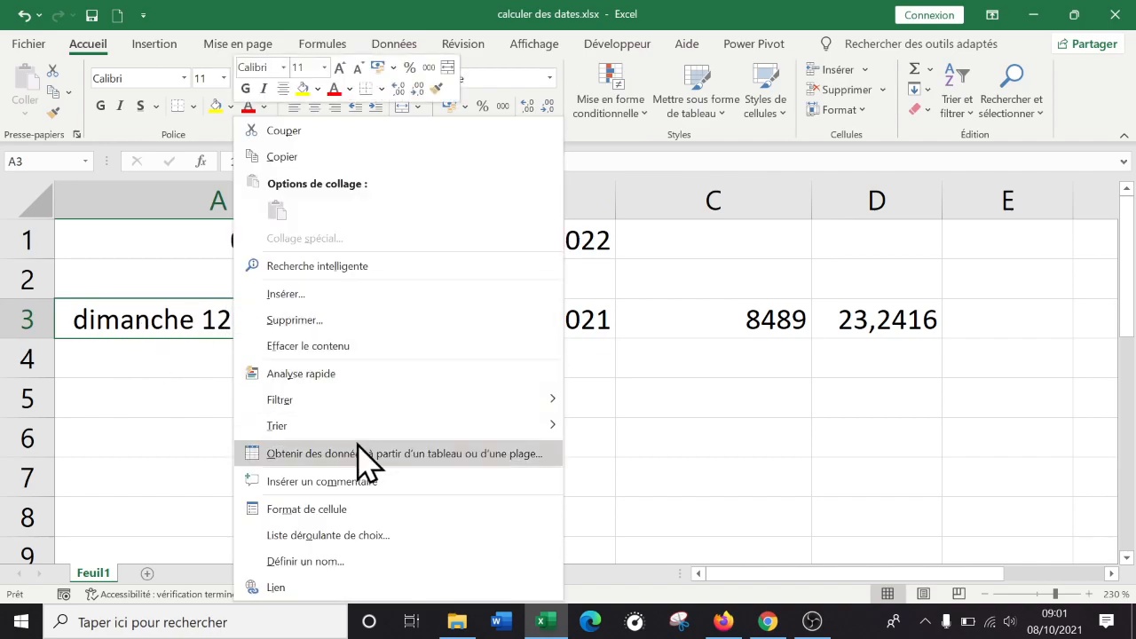
pyautogui.click(360, 507)
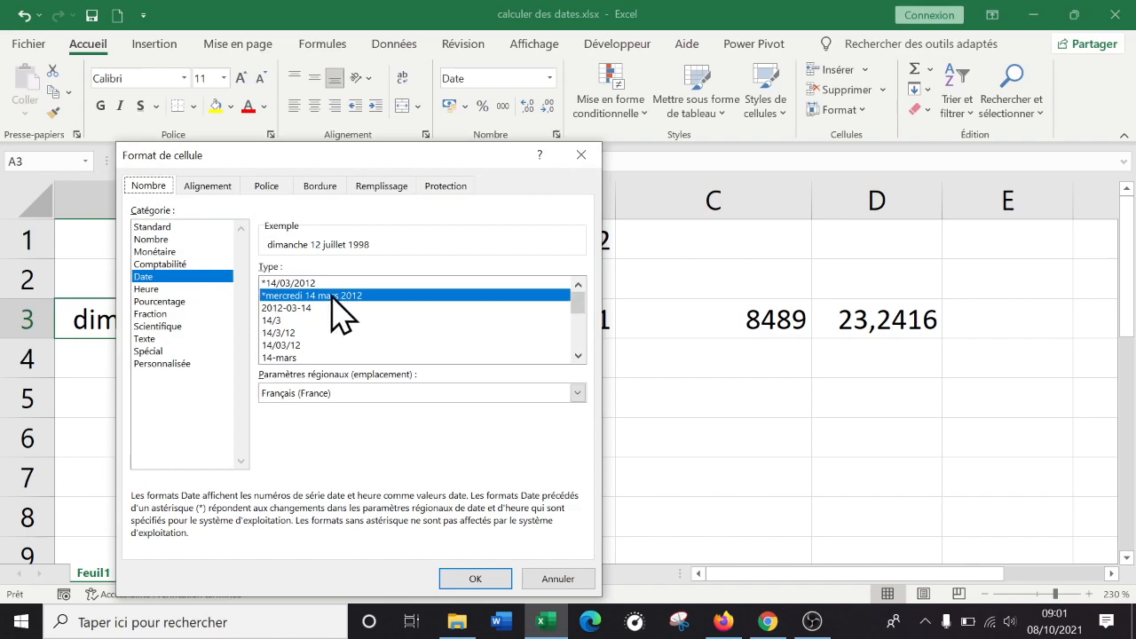
pyautogui.click(488, 583)
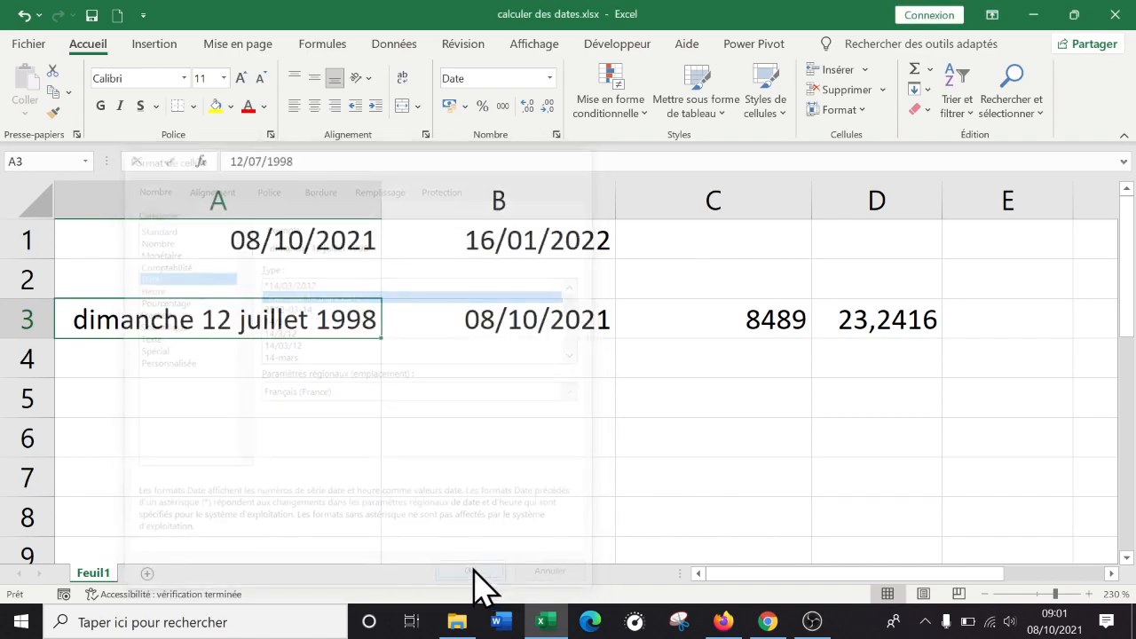
pyautogui.click(197, 399)
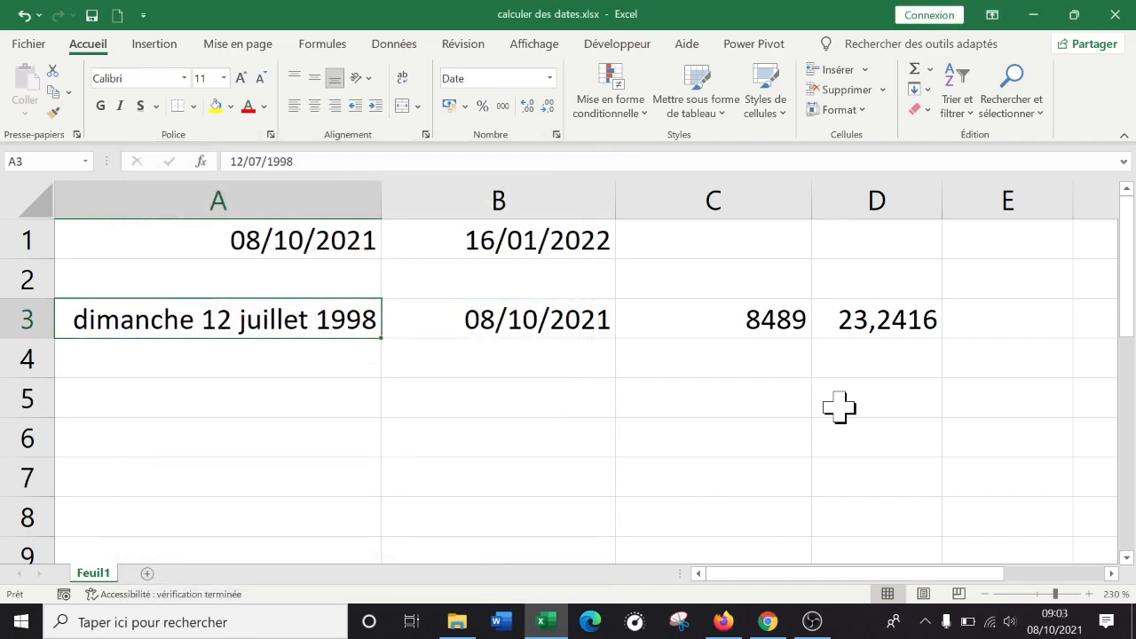
pyautogui.click(277, 393)
pyautogui.click(228, 321)
# Step: Enter the date 01/01/2022 in cell A5
pyautogui.click(175, 395)
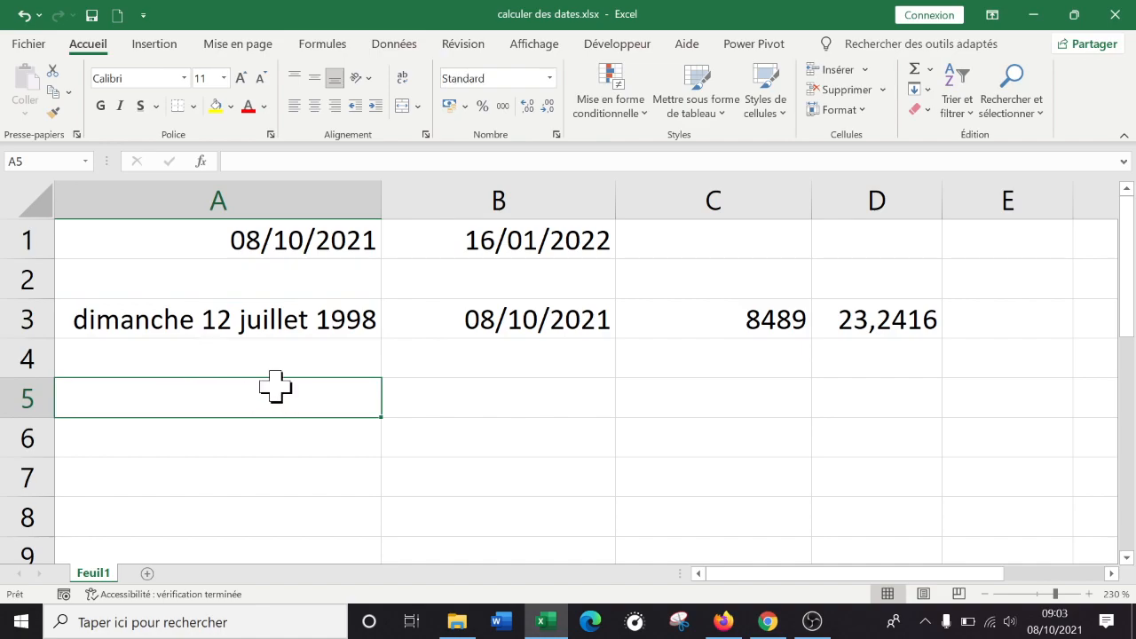
pyautogui.write('01')
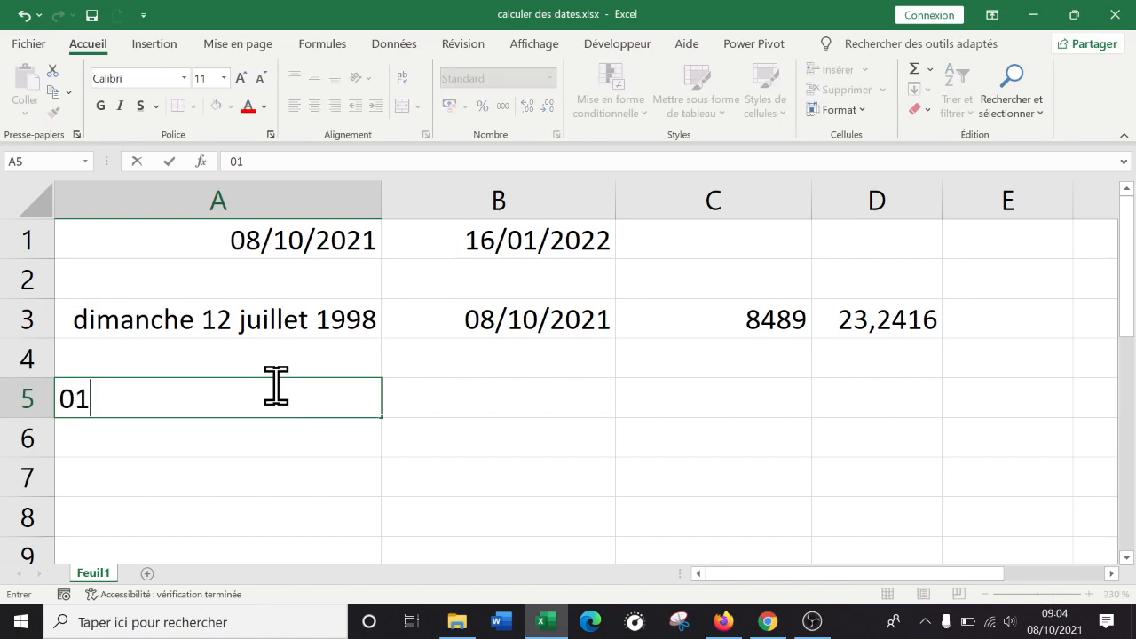
pyautogui.write('/01/2022')
pyautogui.press('Return')
# Step: Change the year of the date in cell A5 to 2050
pyautogui.click(312, 404)
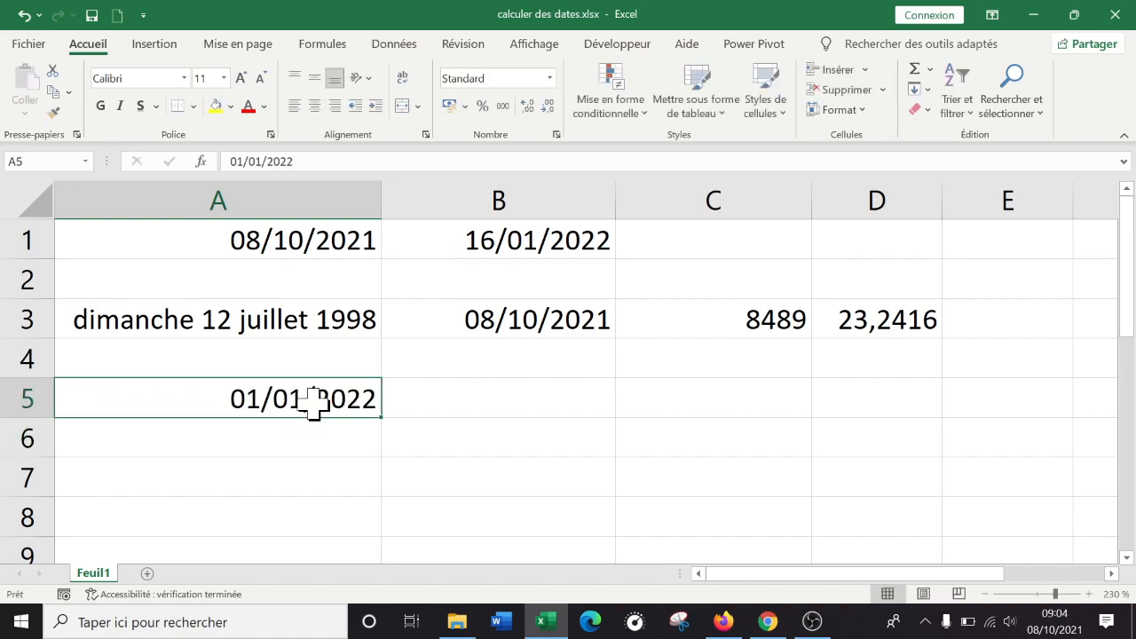
pyautogui.doubleClick(373, 394)
pyautogui.moveTo(378, 396); pyautogui.dragTo(350, 397)
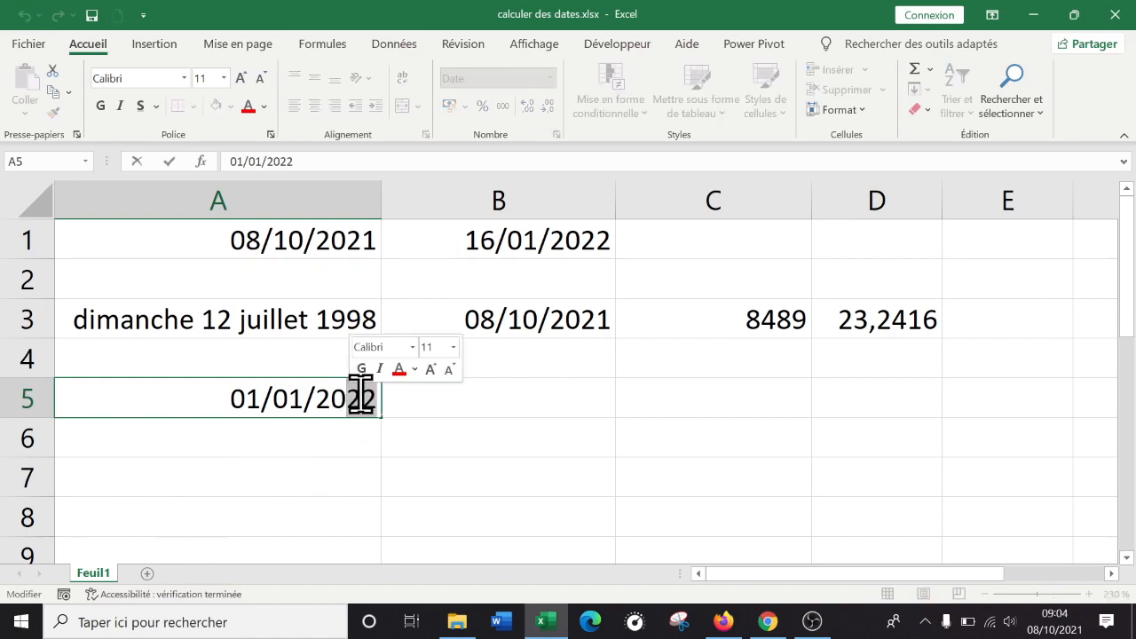
pyautogui.write('50')
pyautogui.press('Return')
# Step: Apply the long date format (Date longue) to cell A5
pyautogui.click(360, 395)
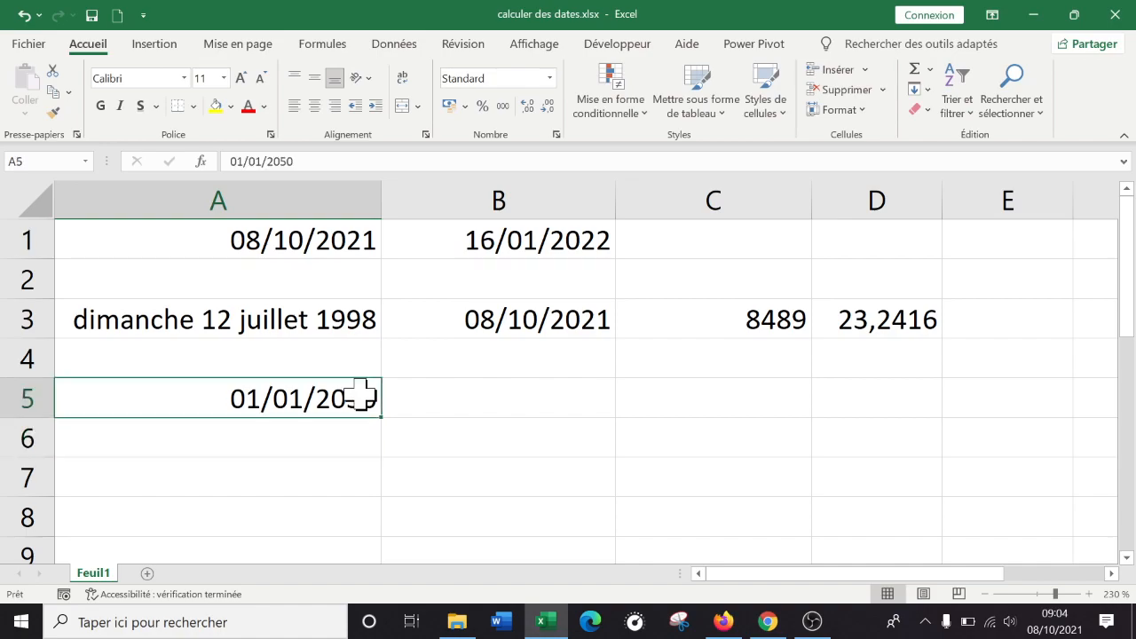
pyautogui.click(551, 78)
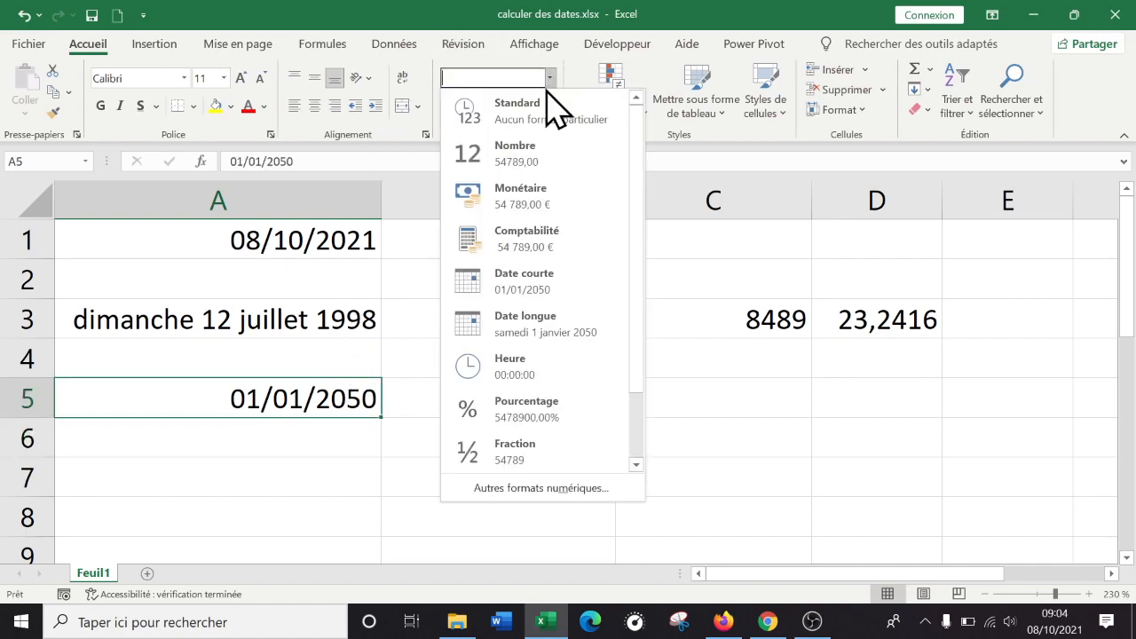
pyautogui.click(572, 330)
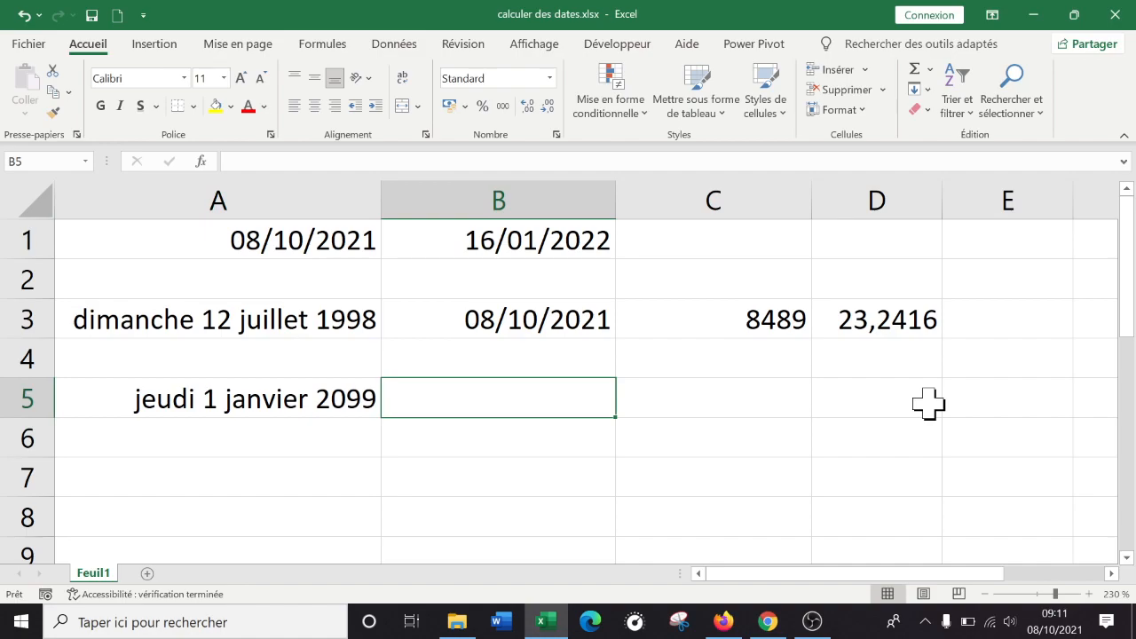
# Step: Enter the formula =AUJOURDHUI() in cell A7 to insert today's date
pyautogui.press('Left')
pyautogui.press('Down')
pyautogui.press('Down')
pyautogui.press('Right')
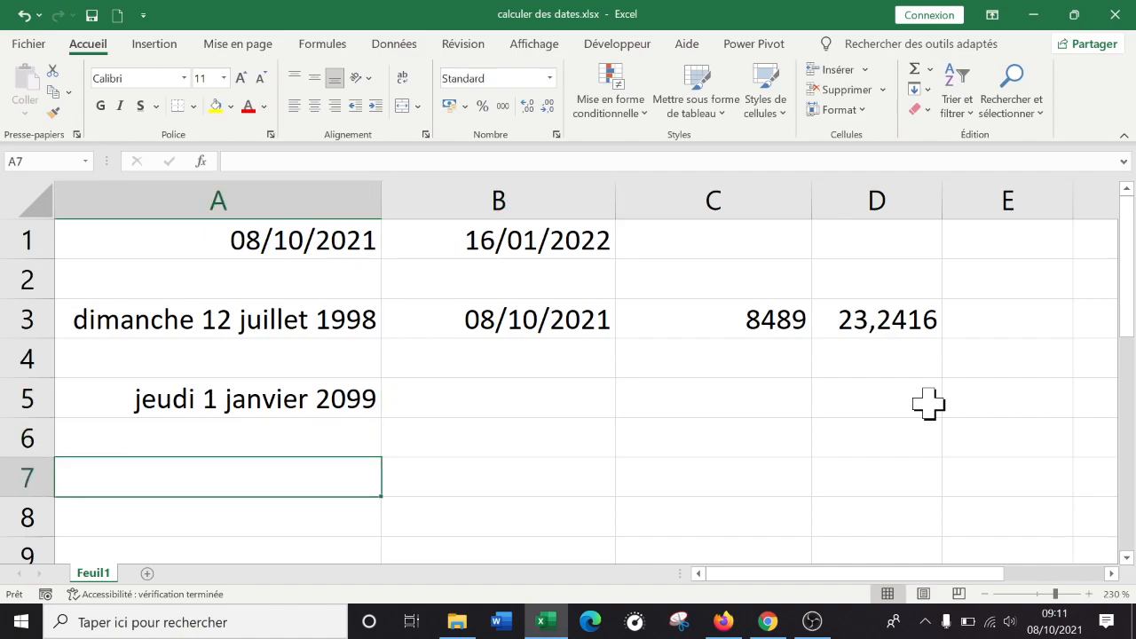
pyautogui.press('Left')
pyautogui.press('Up')
pyautogui.press('Down')
pyautogui.press('Right')
pyautogui.press('Left')
pyautogui.click(327, 44)
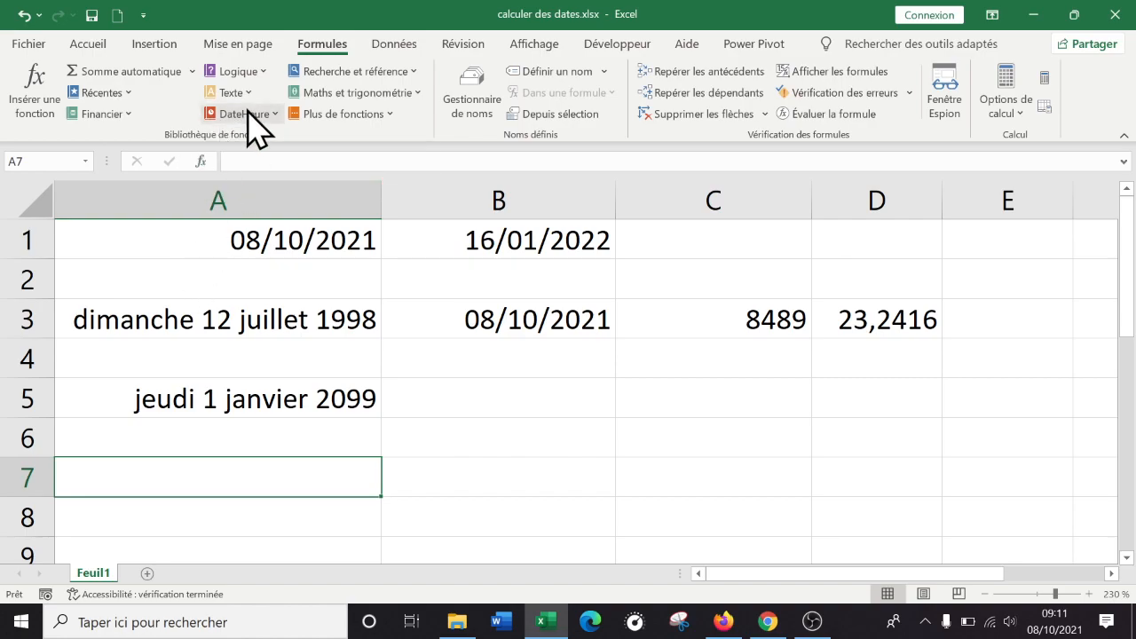
pyautogui.write('=aujour')
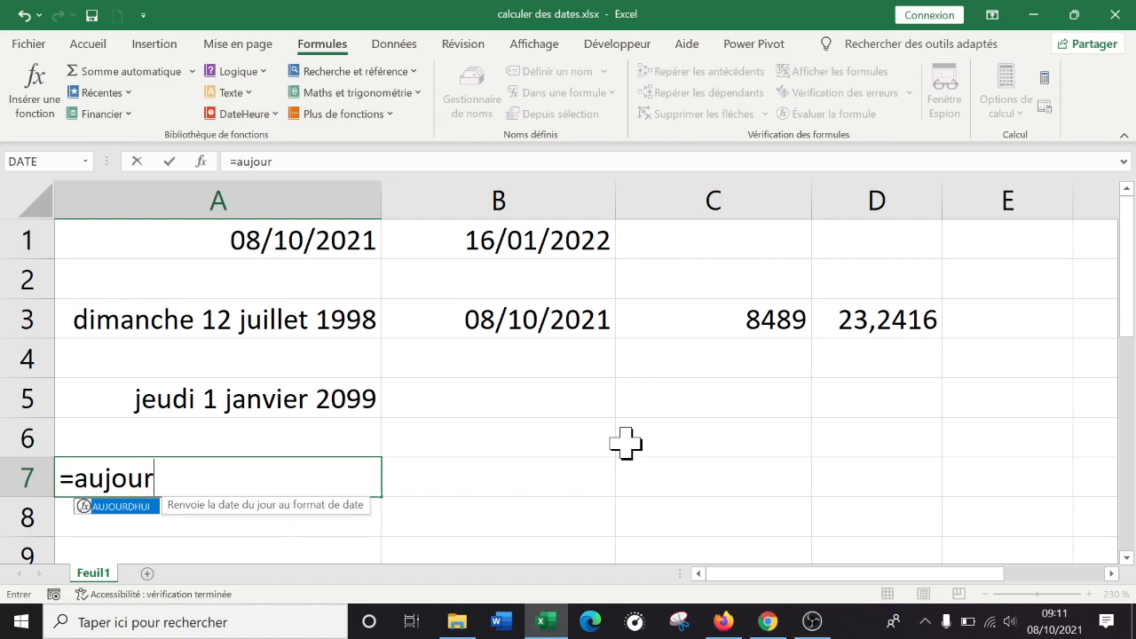
pyautogui.write('dhui')
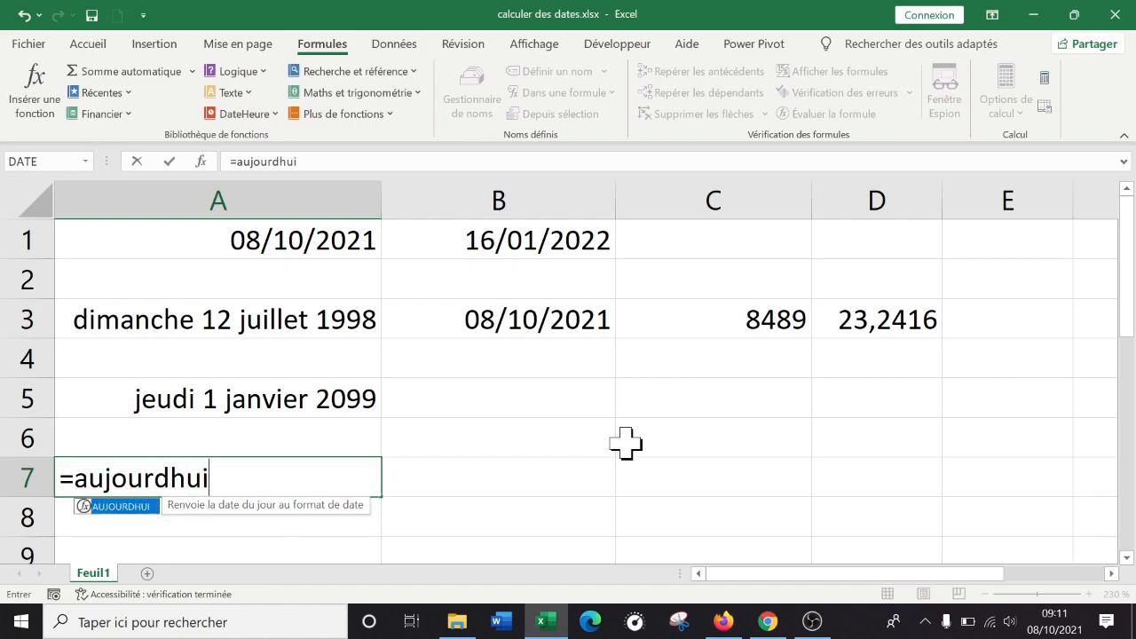
pyautogui.write('-')
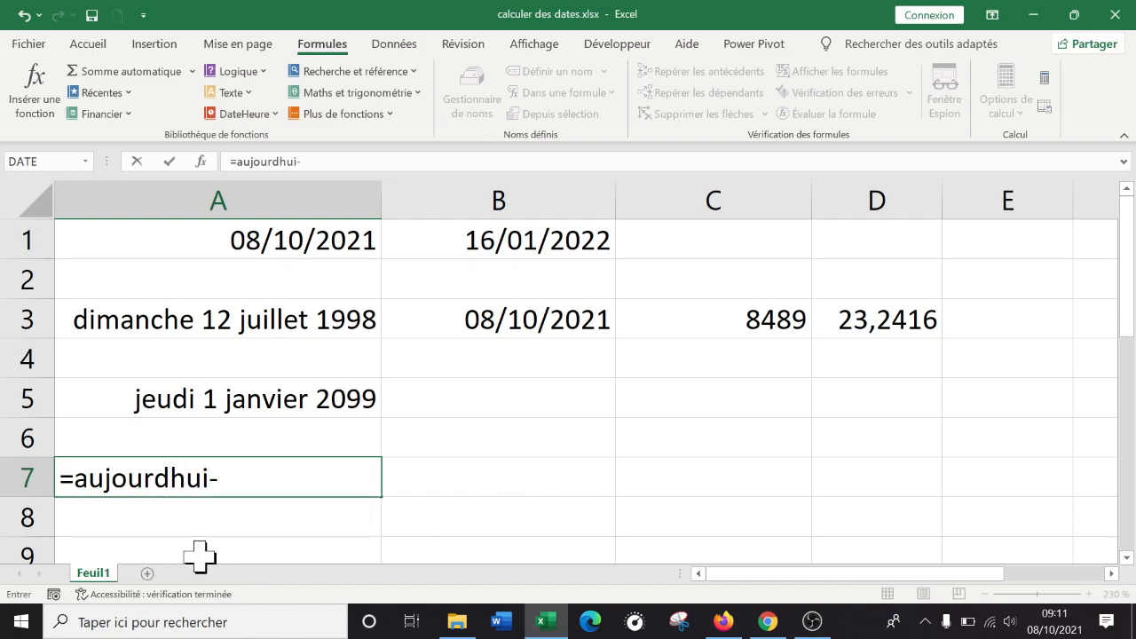
pyautogui.press('BackSpace')
pyautogui.write('(')
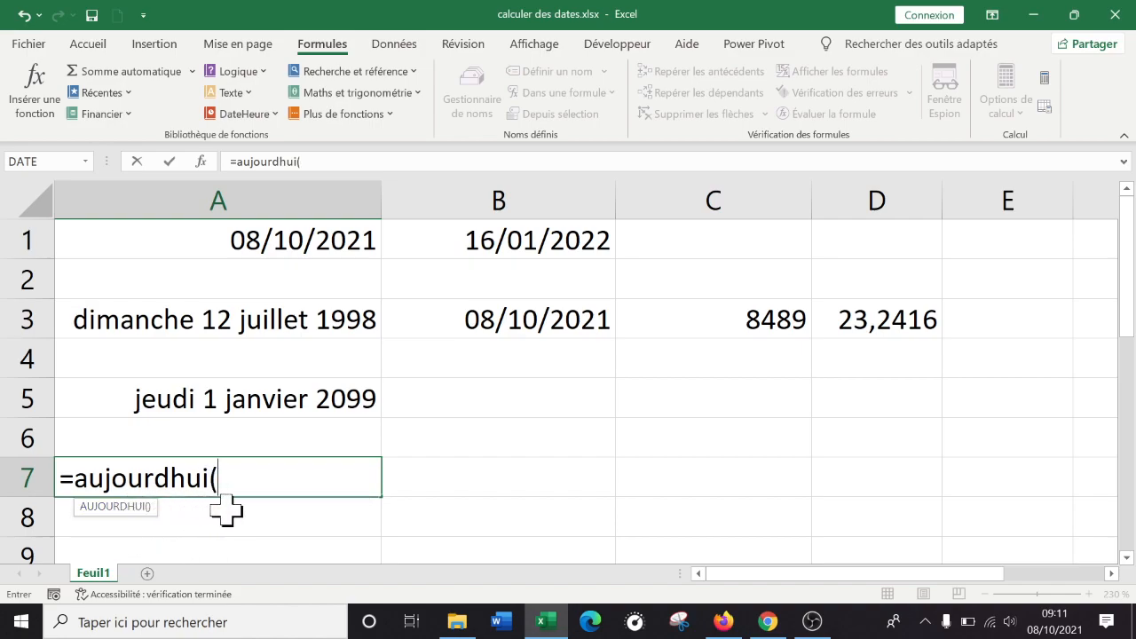
pyautogui.write(')')
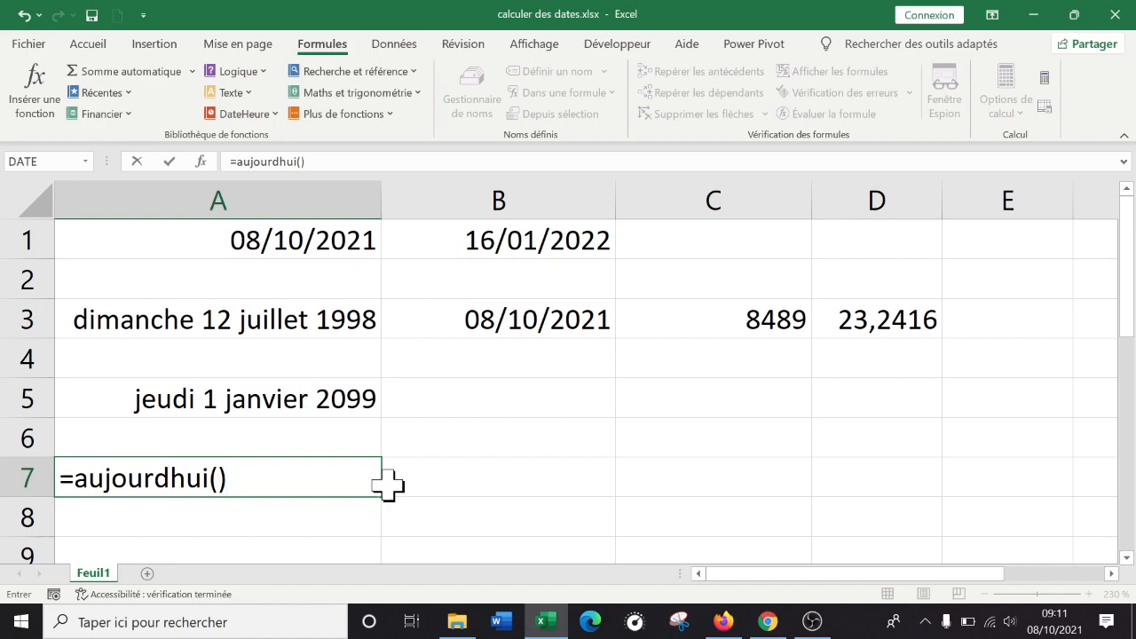
pyautogui.press('Return')
pyautogui.press('Up')
pyautogui.press('Down')
pyautogui.press('Up')
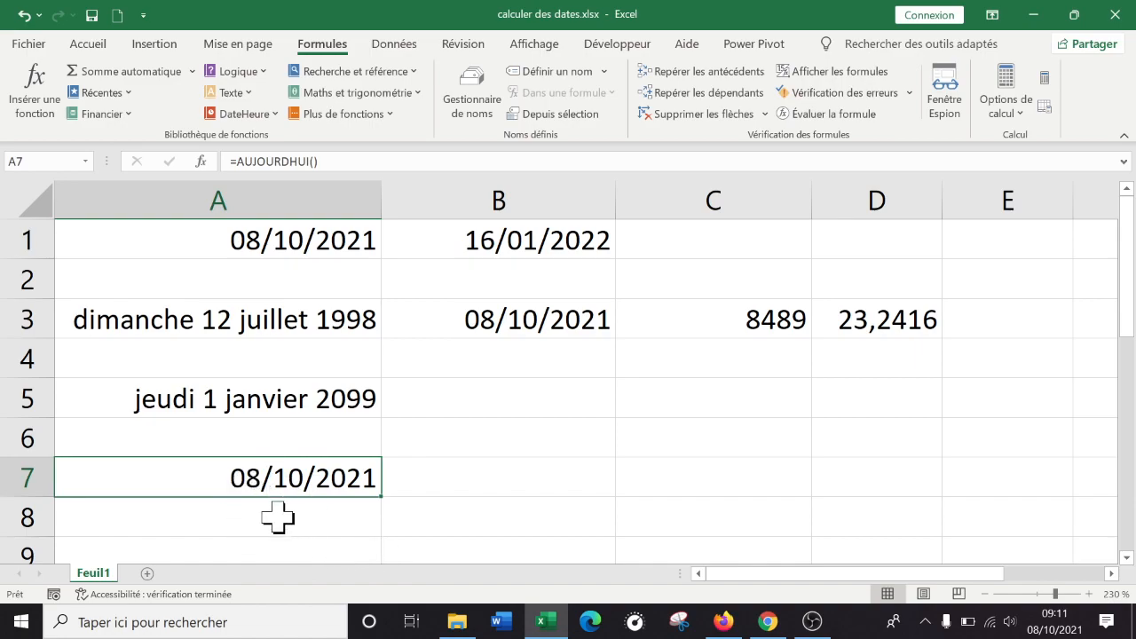
# Step: Review the formula behind the date in cell A7 and leave it unchanged
pyautogui.click(322, 447)
pyautogui.doubleClick(324, 474)
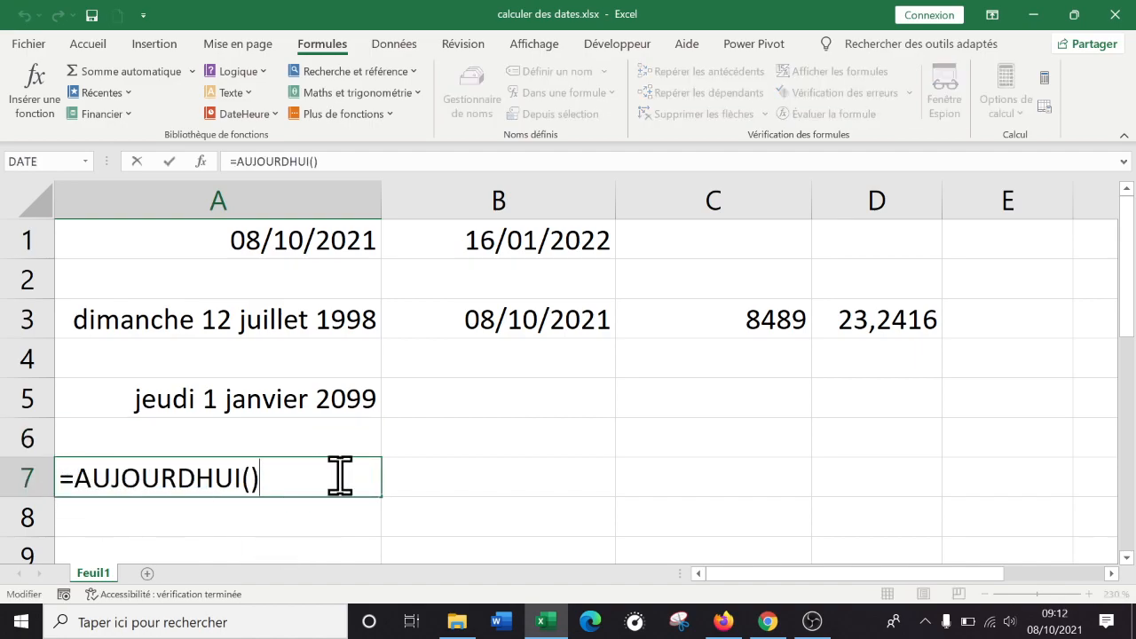
pyautogui.press('Return')
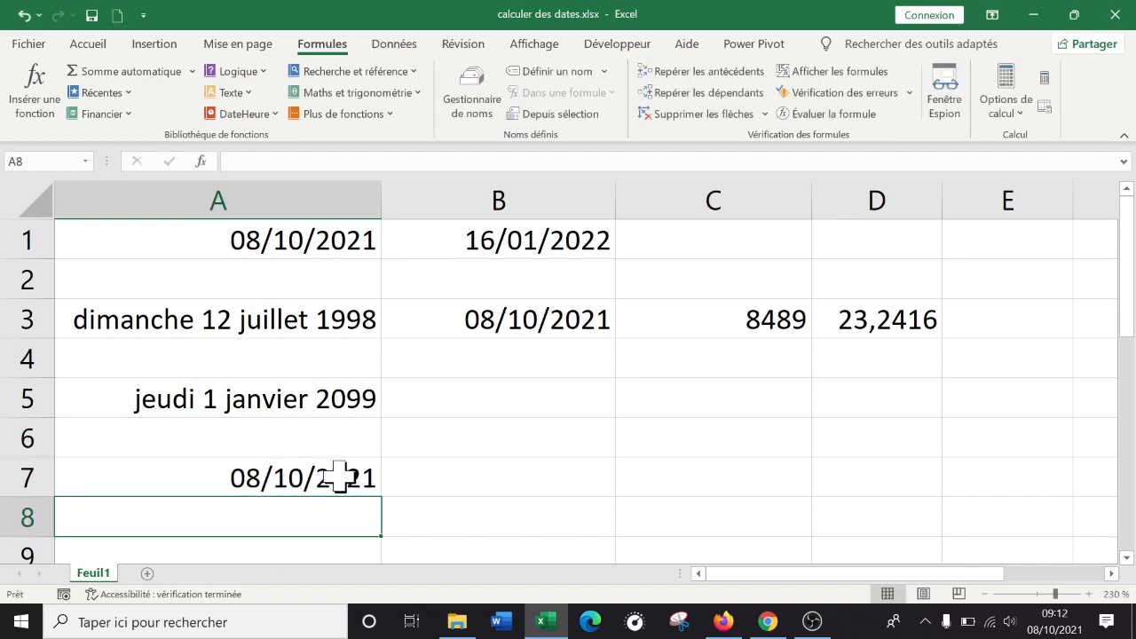
pyautogui.click(340, 477)
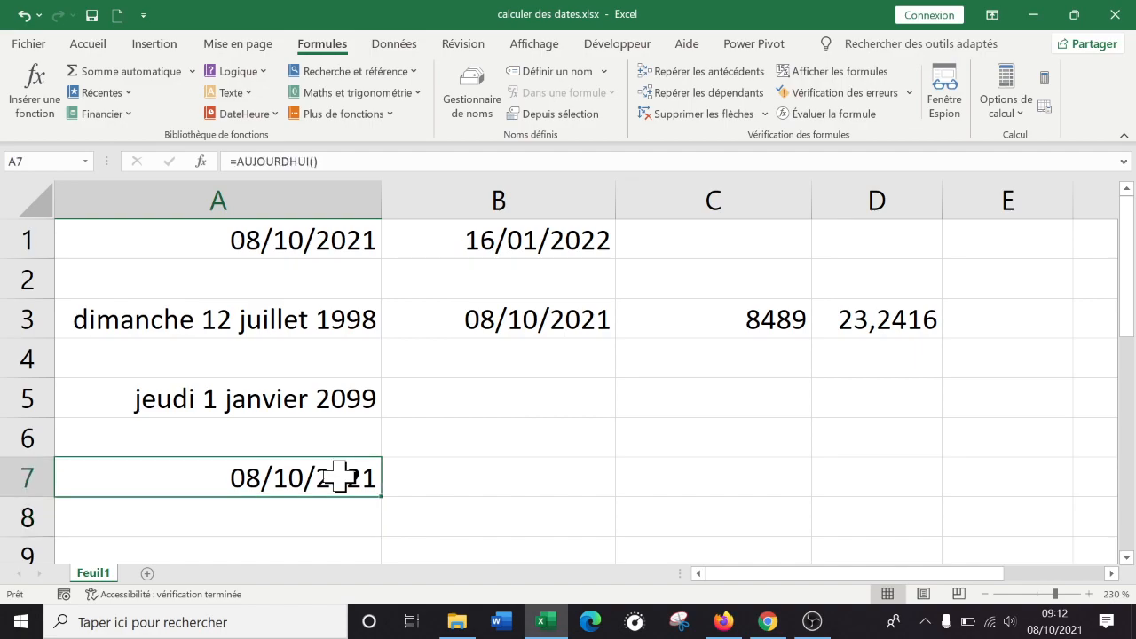
pyautogui.doubleClick(340, 477)
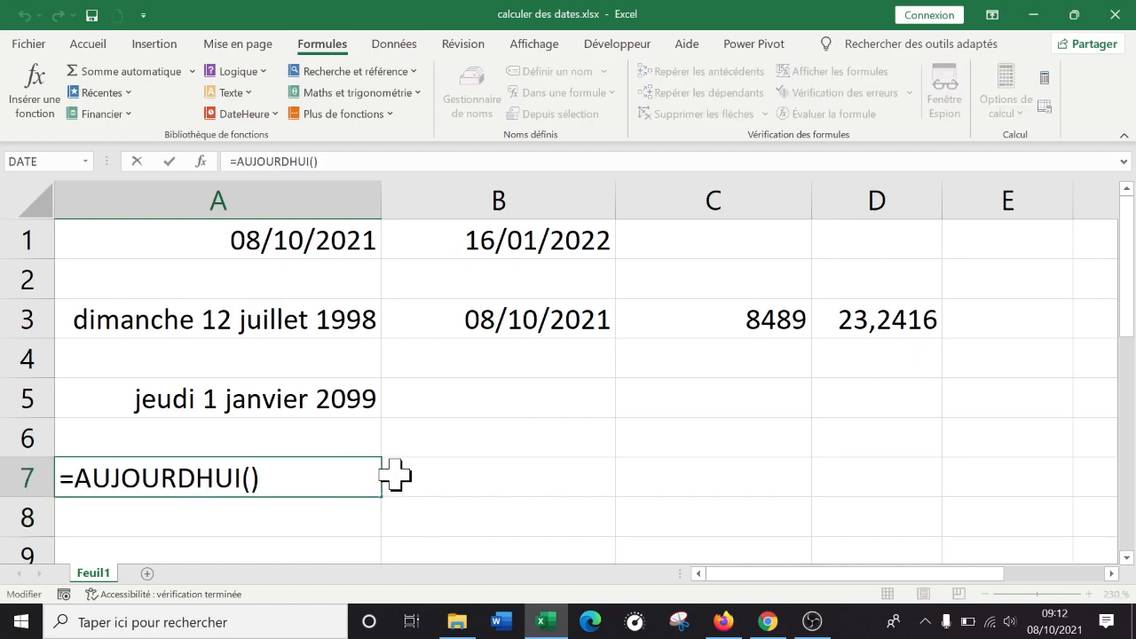
pyautogui.press('Return')
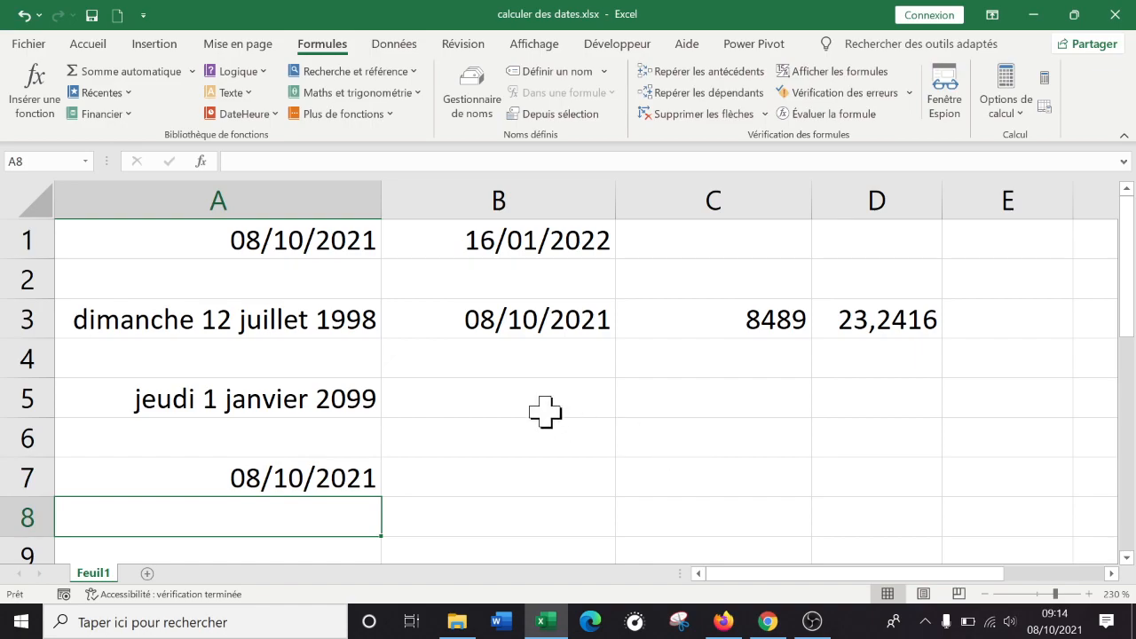
pyautogui.click(266, 479)
pyautogui.doubleClick(266, 480)
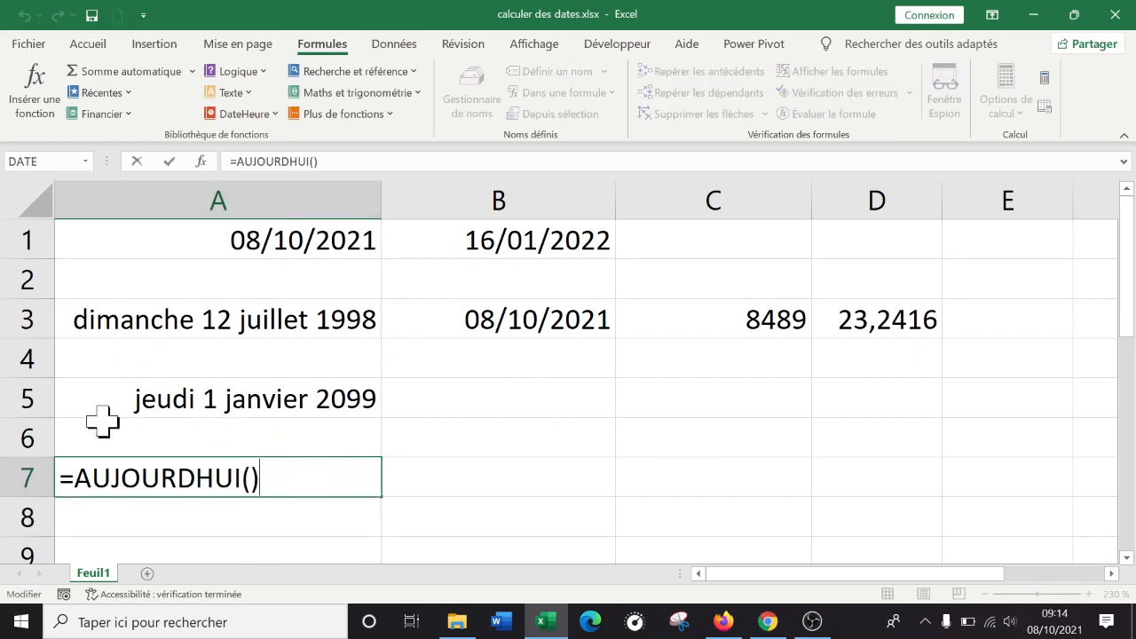
pyautogui.click(447, 468)
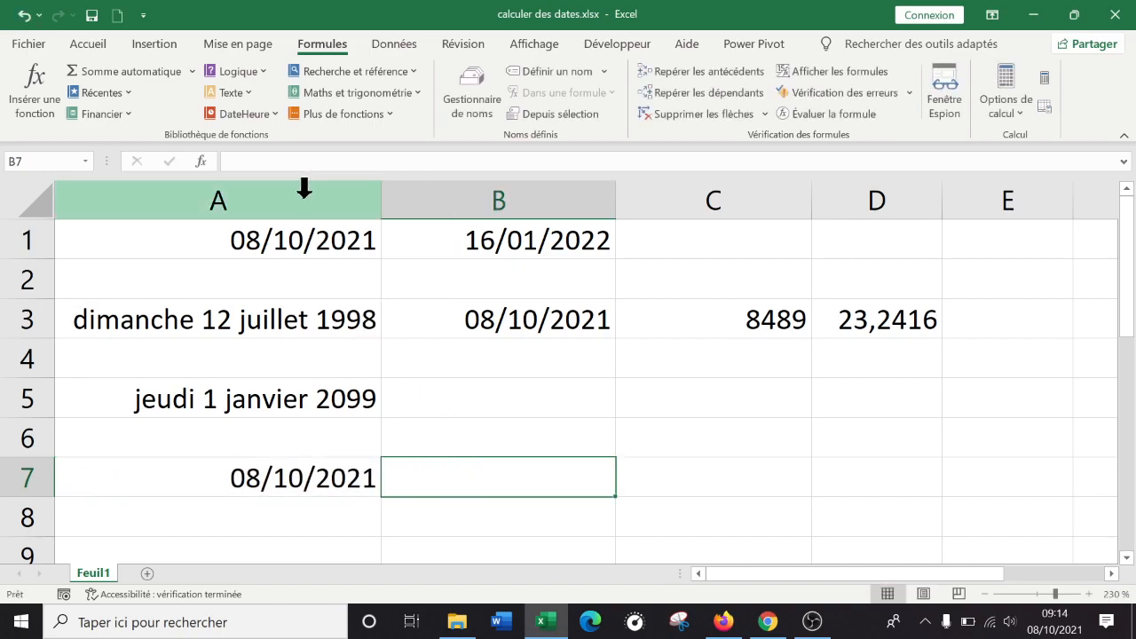
# Step: Review the contents of cells A1, A3, B3 and C3 and the number format of the date in A3
pyautogui.click(270, 319)
pyautogui.click(303, 237)
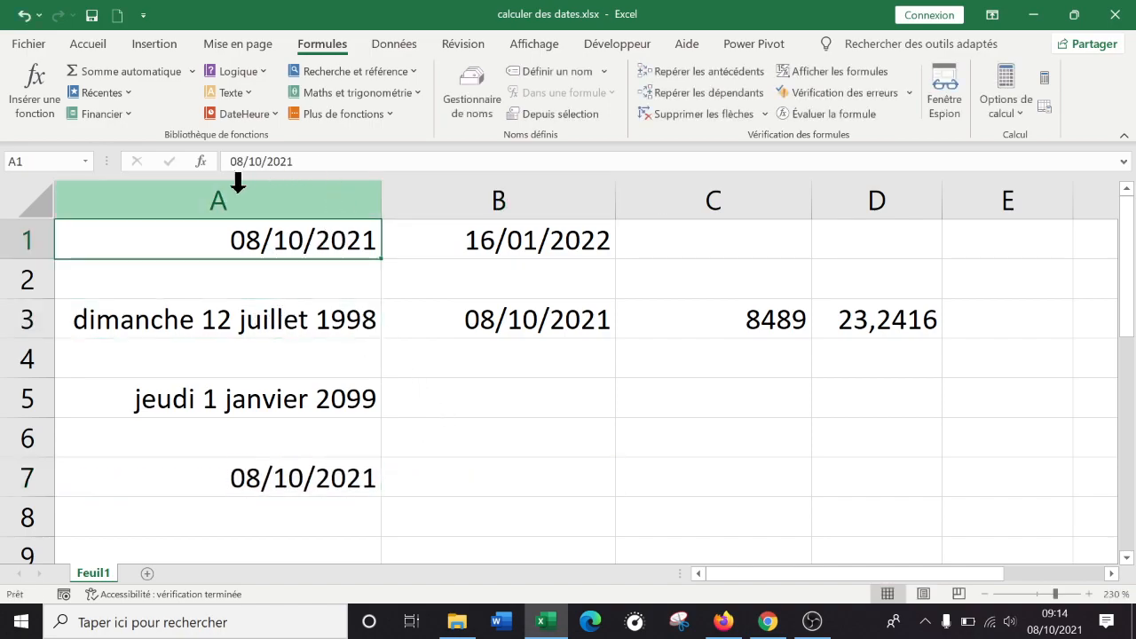
pyautogui.click(239, 321)
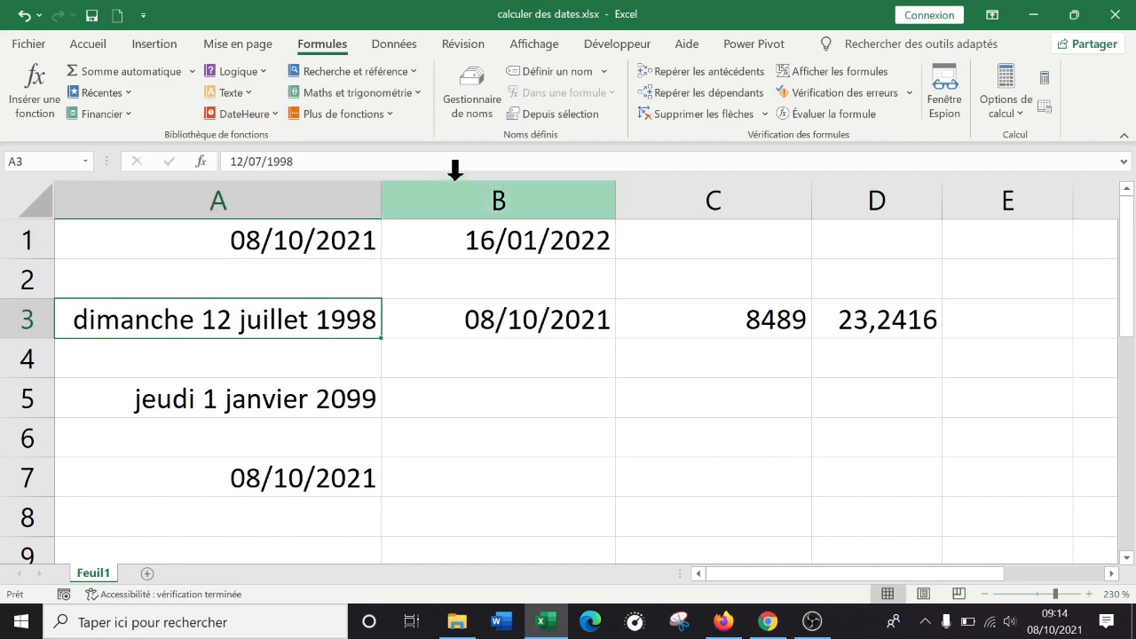
pyautogui.click(92, 44)
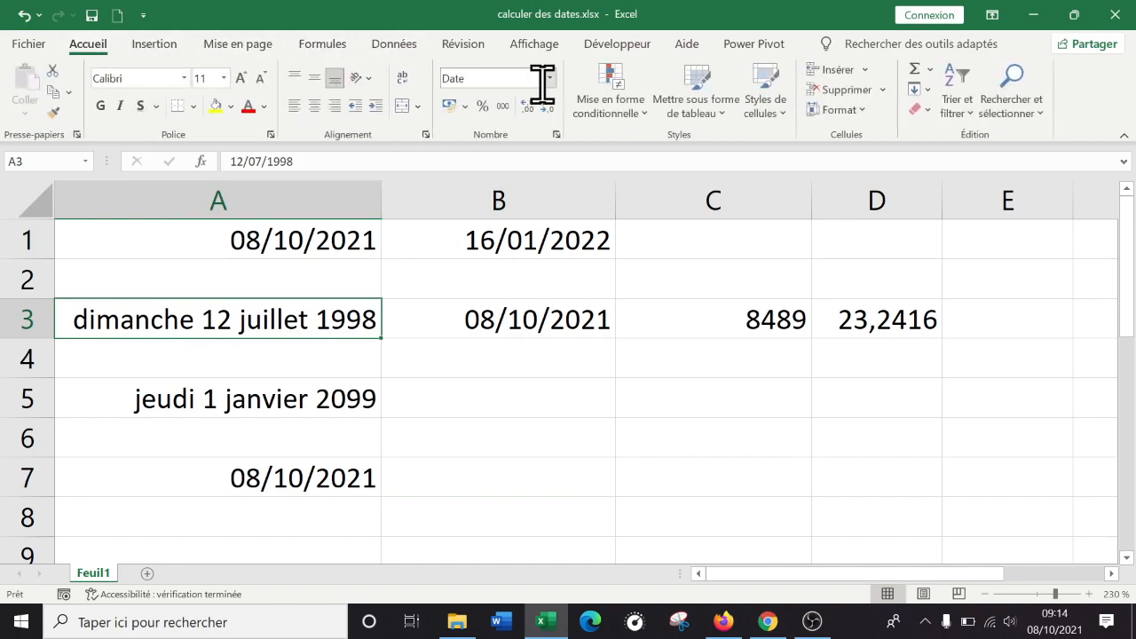
pyautogui.click(502, 324)
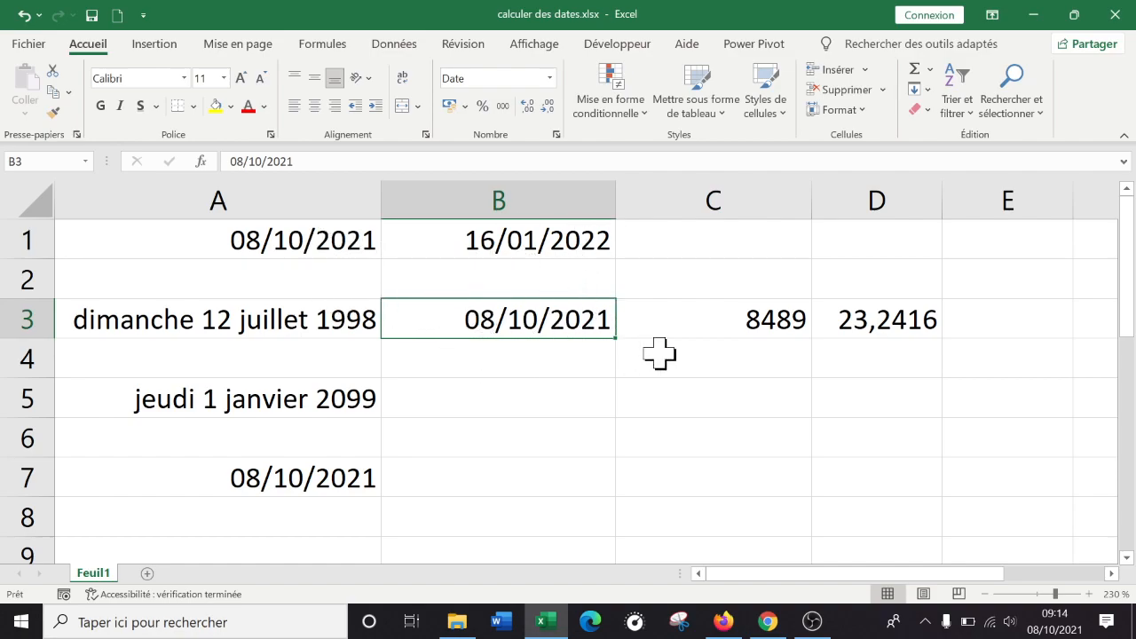
pyautogui.click(721, 320)
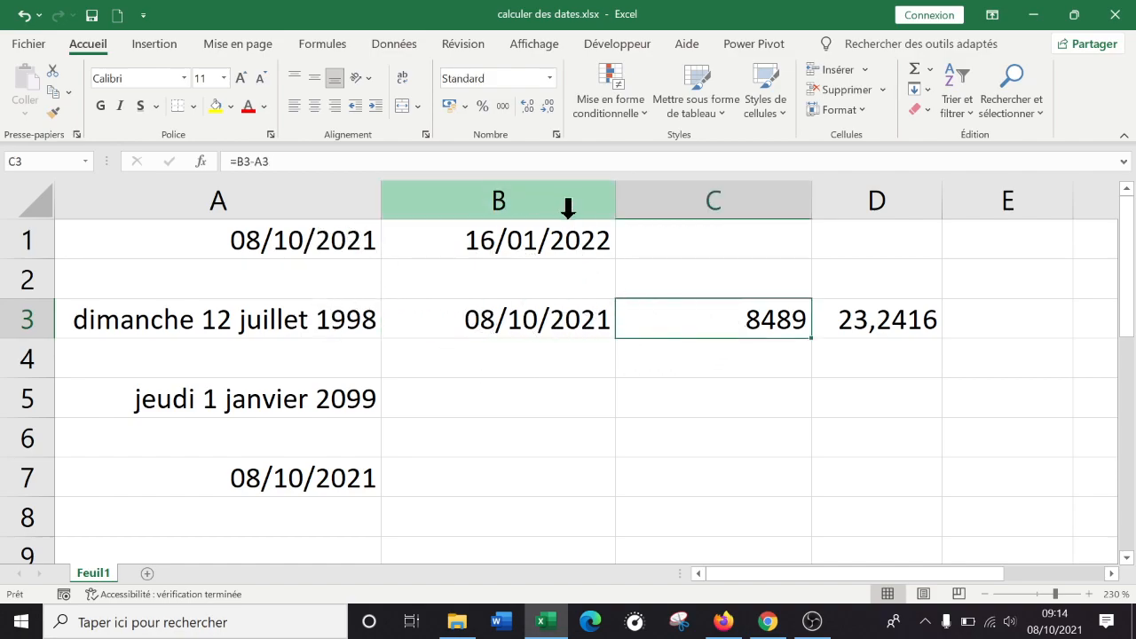
# Step: Calculate the number of days between the two dates of row 1 in cell C1 with =B1-A1
pyautogui.click(743, 243)
pyautogui.write('=')
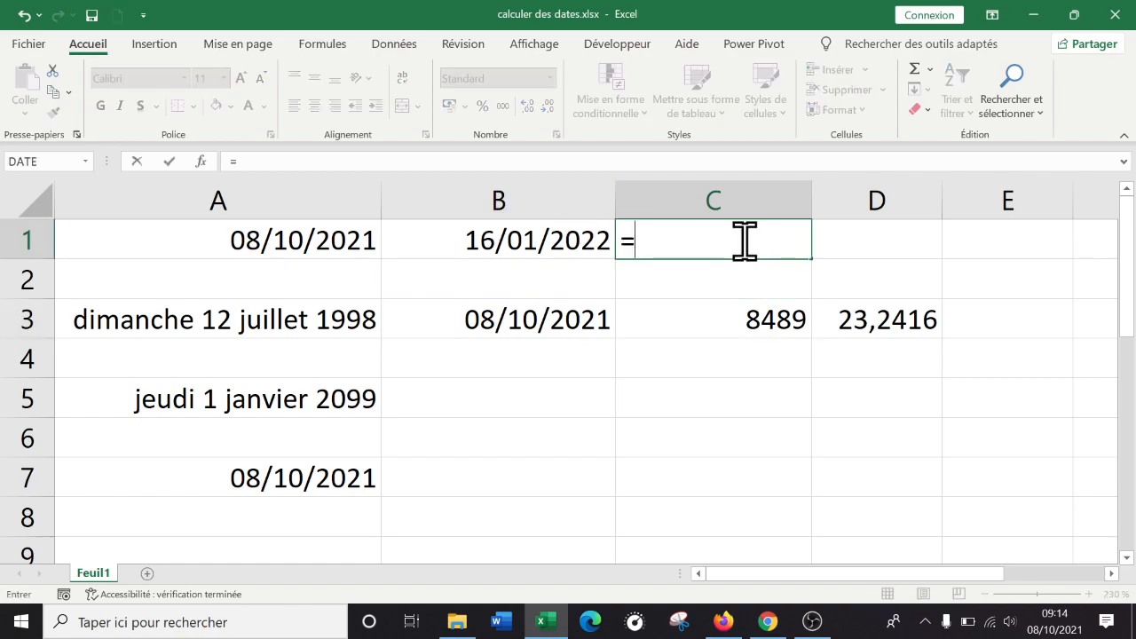
pyautogui.click(502, 240)
pyautogui.write('-')
pyautogui.click(292, 241)
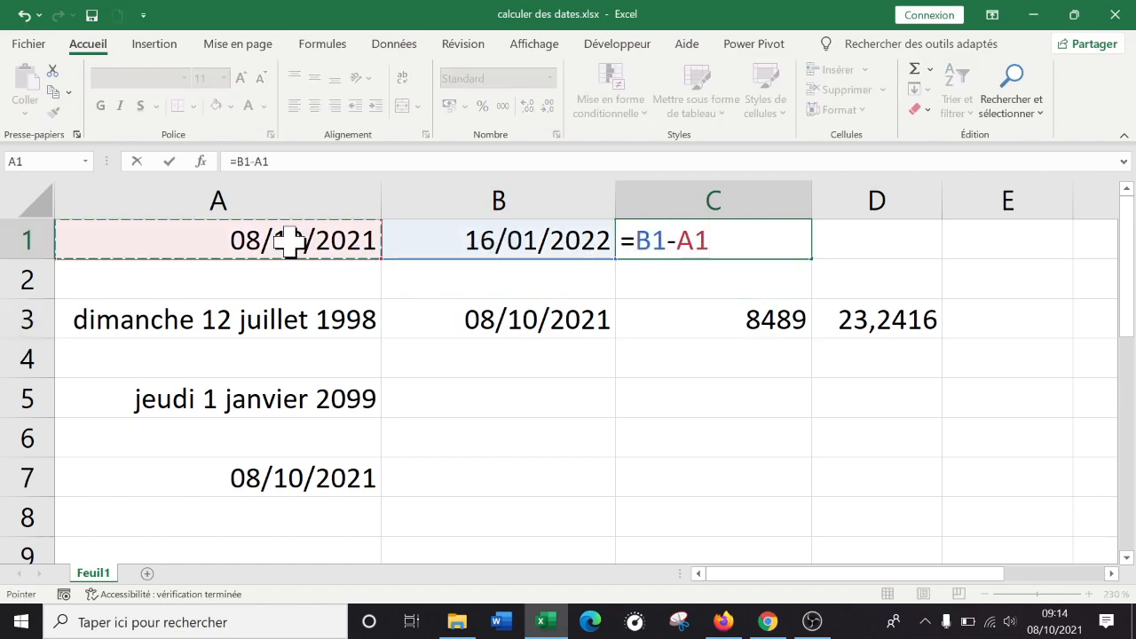
pyautogui.press('Return')
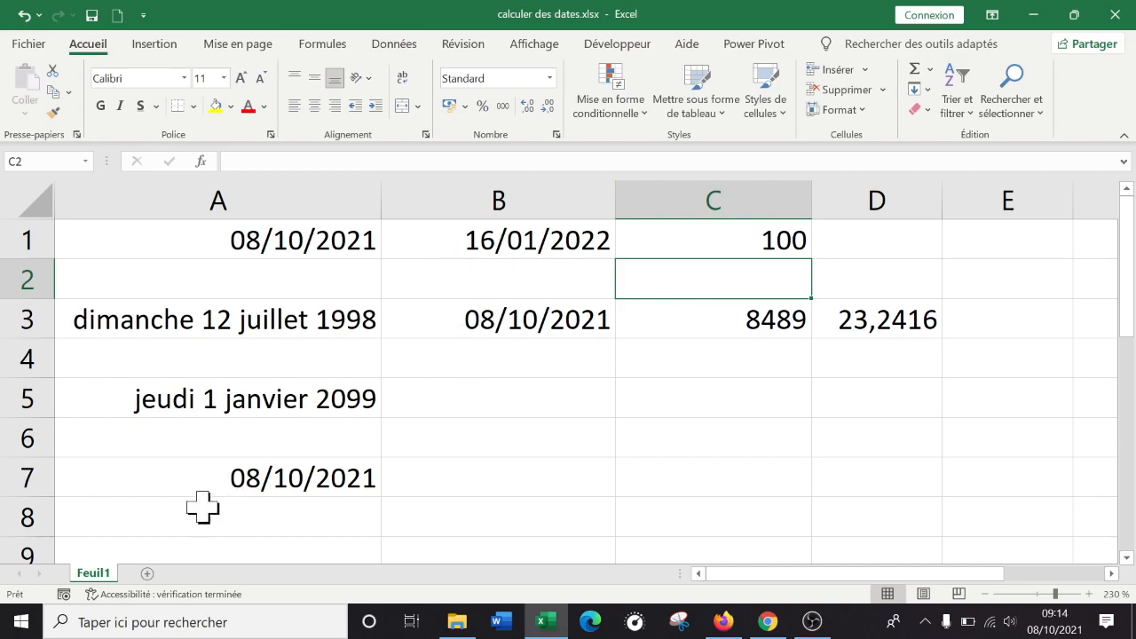
# Step: Add a new worksheet to the workbook
pyautogui.click(568, 390)
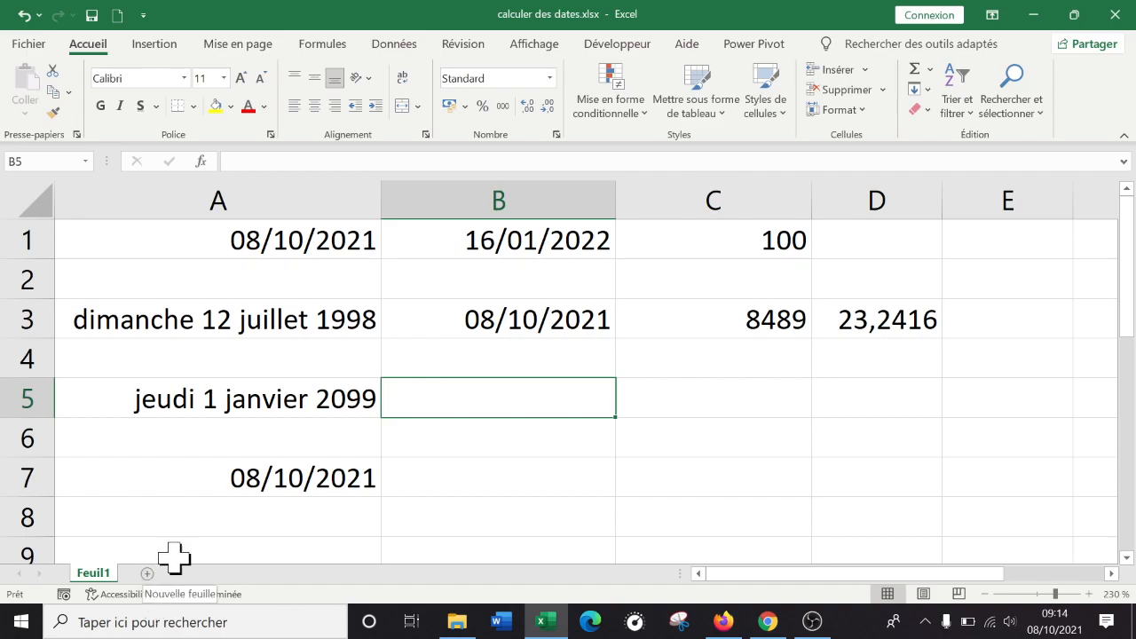
pyautogui.click(513, 444)
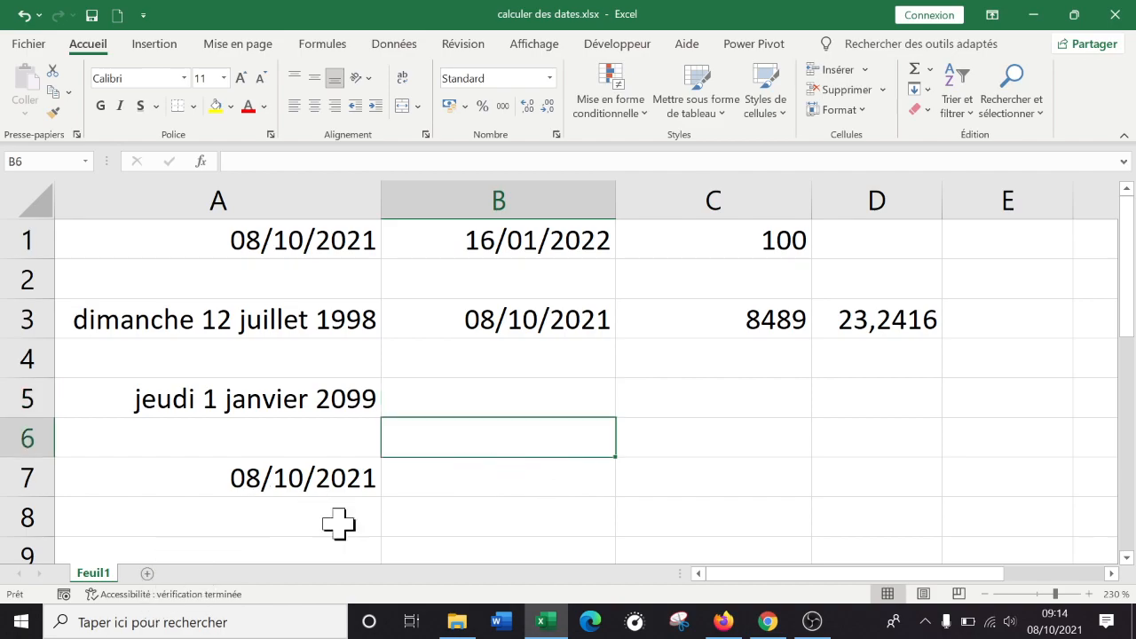
pyautogui.click(148, 573)
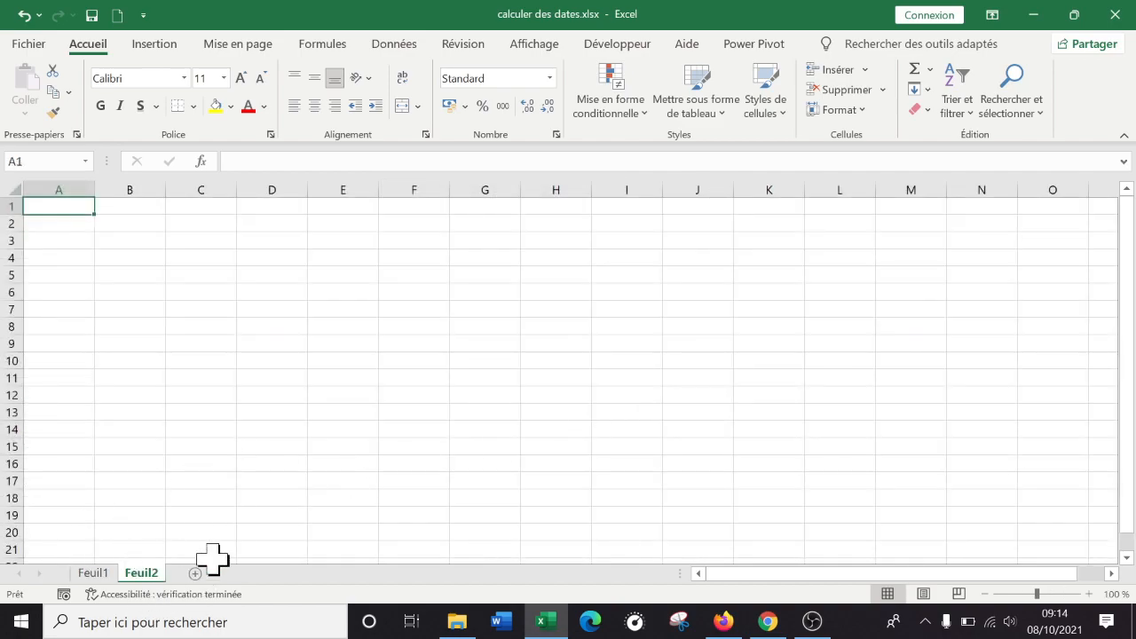
# Step: Enter the header "people" in cell A1 of the new sheet and widen columns B and A
pyautogui.click(1090, 594)
pyautogui.click(1090, 594)
pyautogui.click(1090, 593)
pyautogui.click(1090, 594)
pyautogui.click(1090, 594)
pyautogui.click(1090, 594)
pyautogui.click(1090, 593)
pyautogui.click(1090, 594)
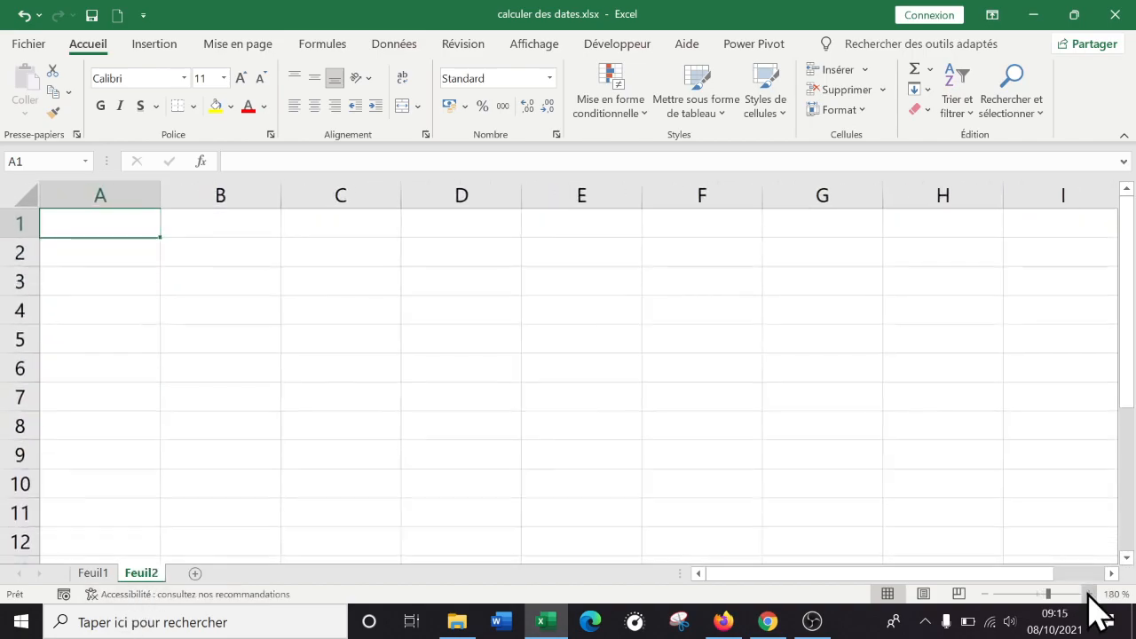
pyautogui.click(1090, 594)
pyautogui.click(1090, 593)
pyautogui.click(1090, 594)
pyautogui.click(1090, 594)
pyautogui.click(412, 424)
pyautogui.click(108, 245)
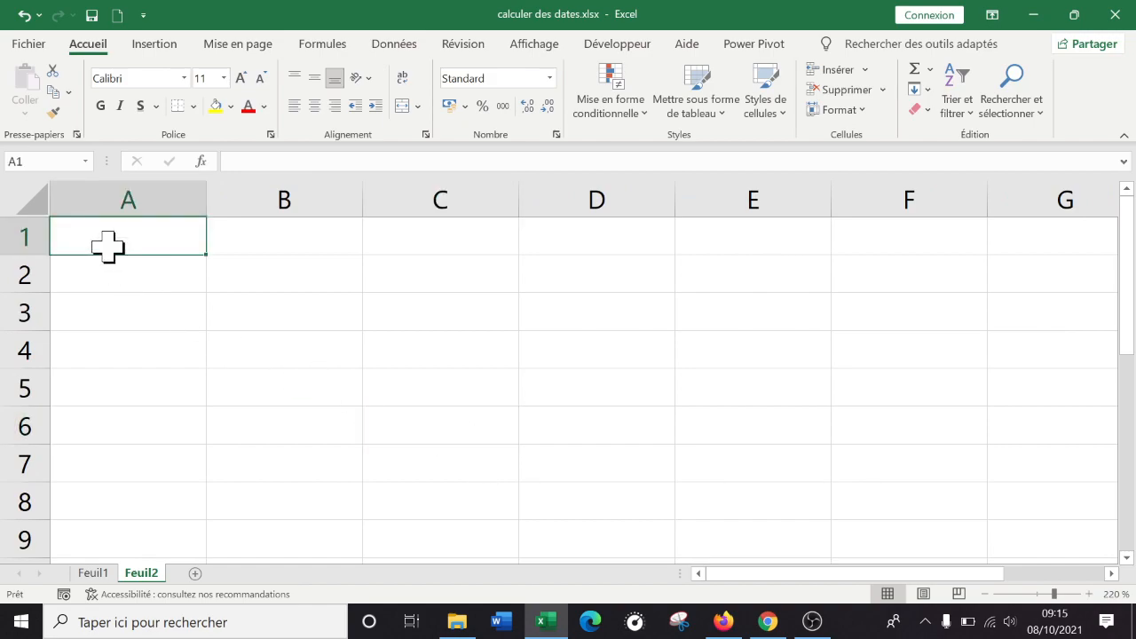
pyautogui.write('people')
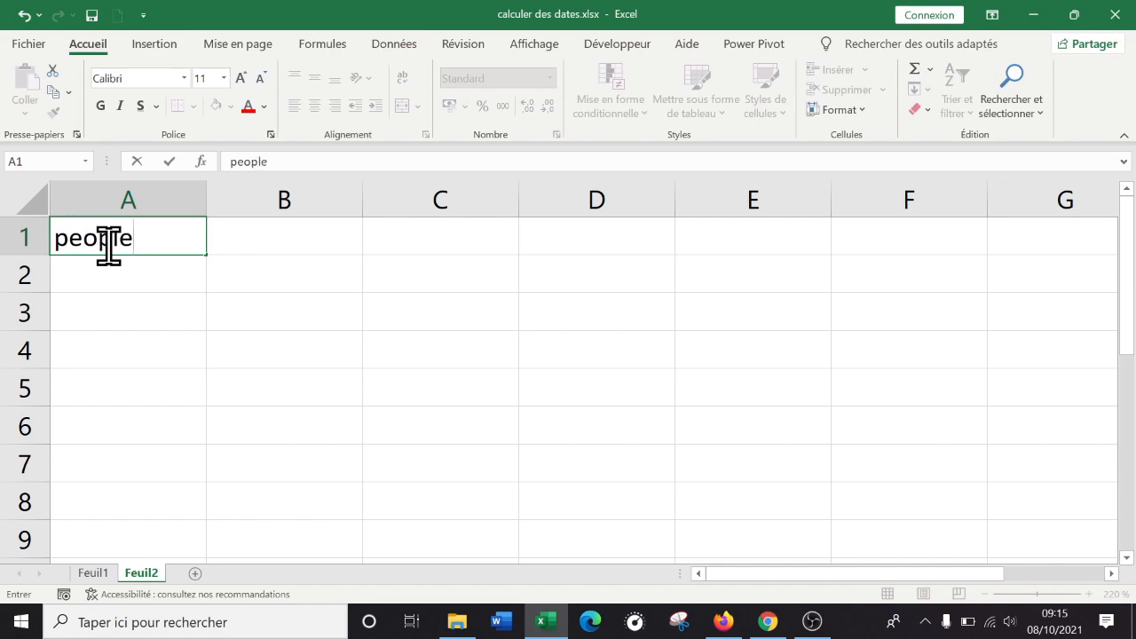
pyautogui.press('Tab')
pyautogui.moveTo(357, 197); pyautogui.dragTo(448, 198)
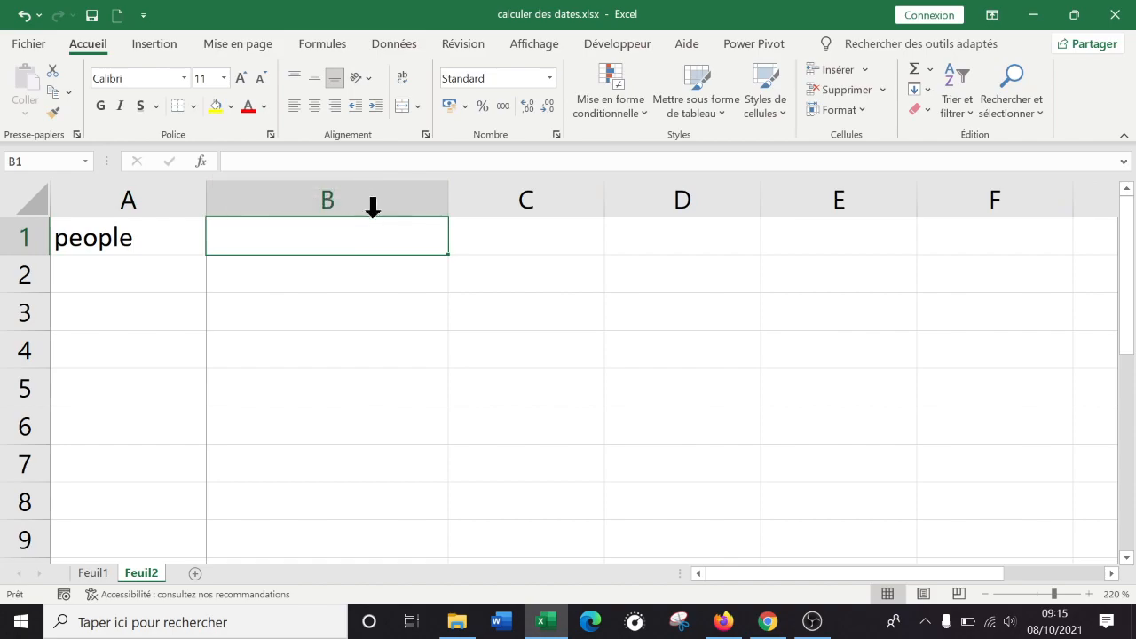
pyautogui.moveTo(205, 200); pyautogui.dragTo(361, 202)
# Step: Enter the headers "date de naissance" in cell B1 and "âge" in cell C1
pyautogui.write('date de naissa')
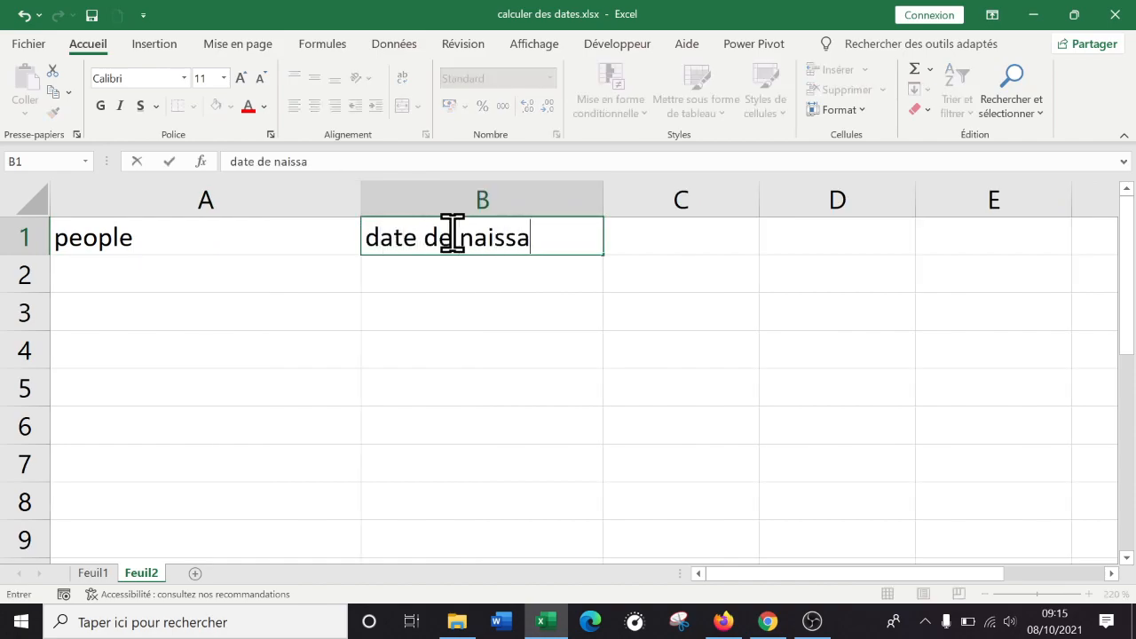
pyautogui.write('nce')
pyautogui.press('Return')
pyautogui.press('Up')
pyautogui.press('Right')
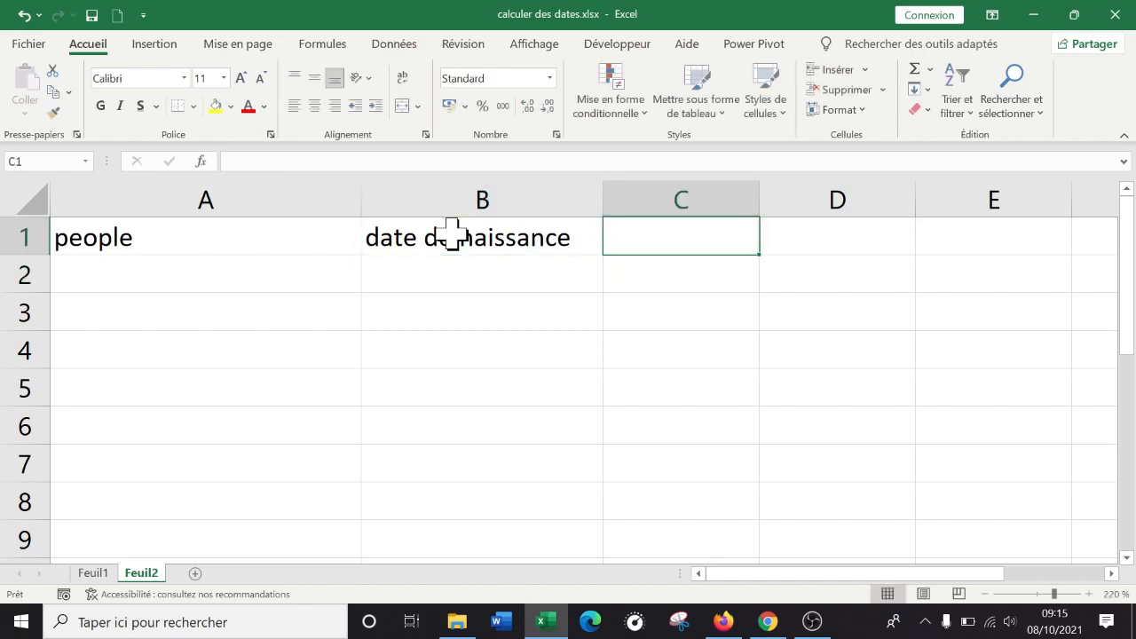
pyautogui.write('âge')
pyautogui.press('Return')
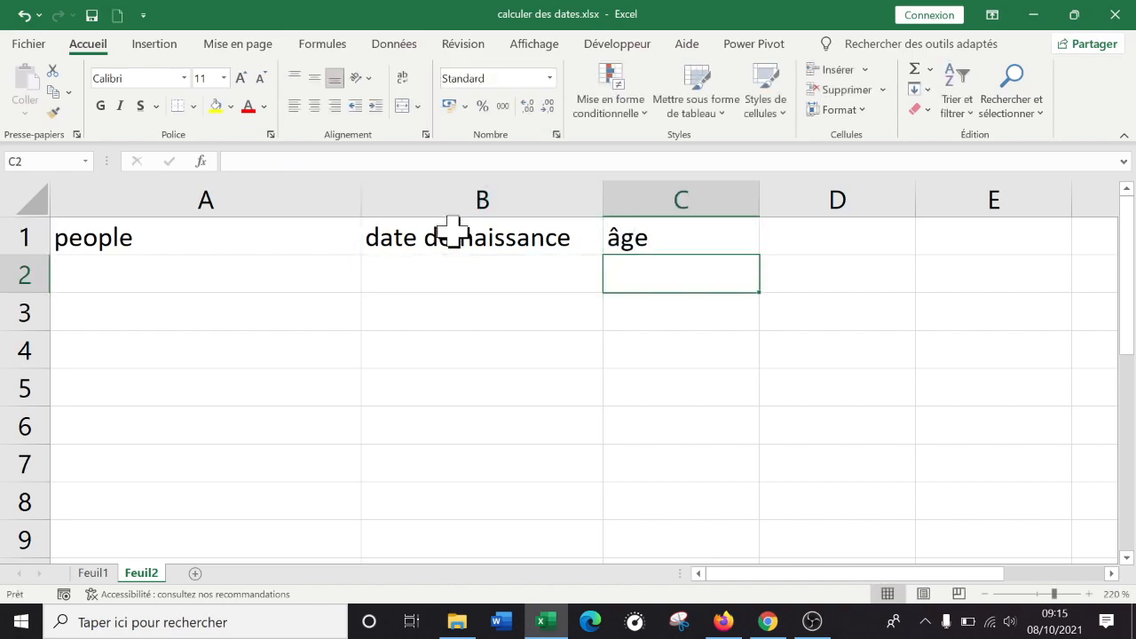
# Step: Apply a blue cell style with white text to the header cells A1:C1
pyautogui.moveTo(665, 241); pyautogui.dragTo(165, 249)
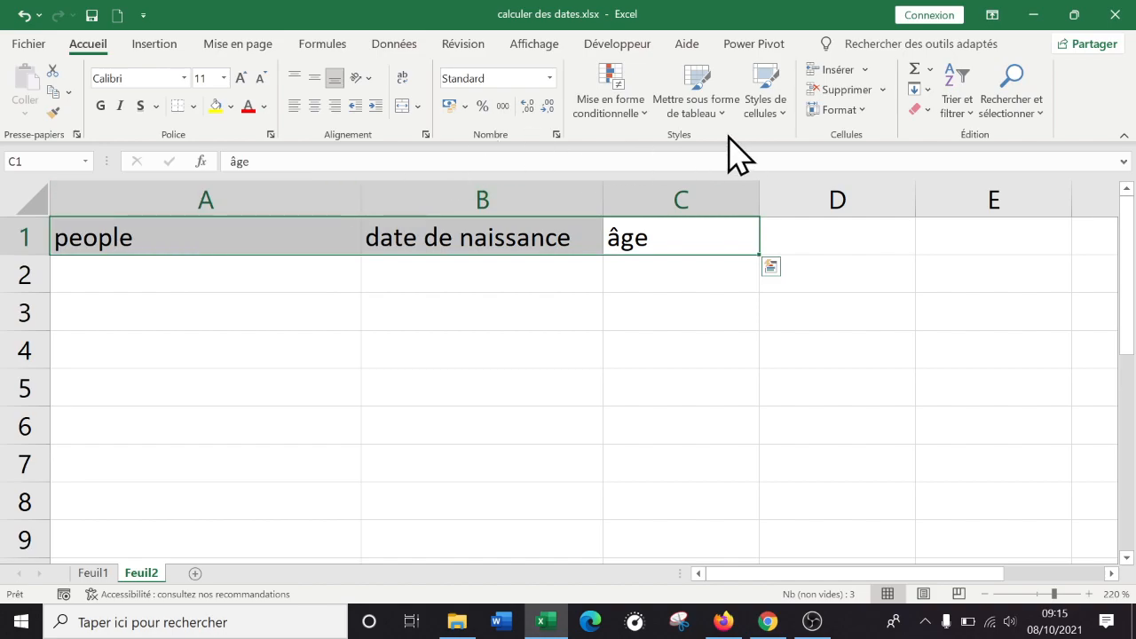
pyautogui.click(771, 105)
pyautogui.click(619, 410)
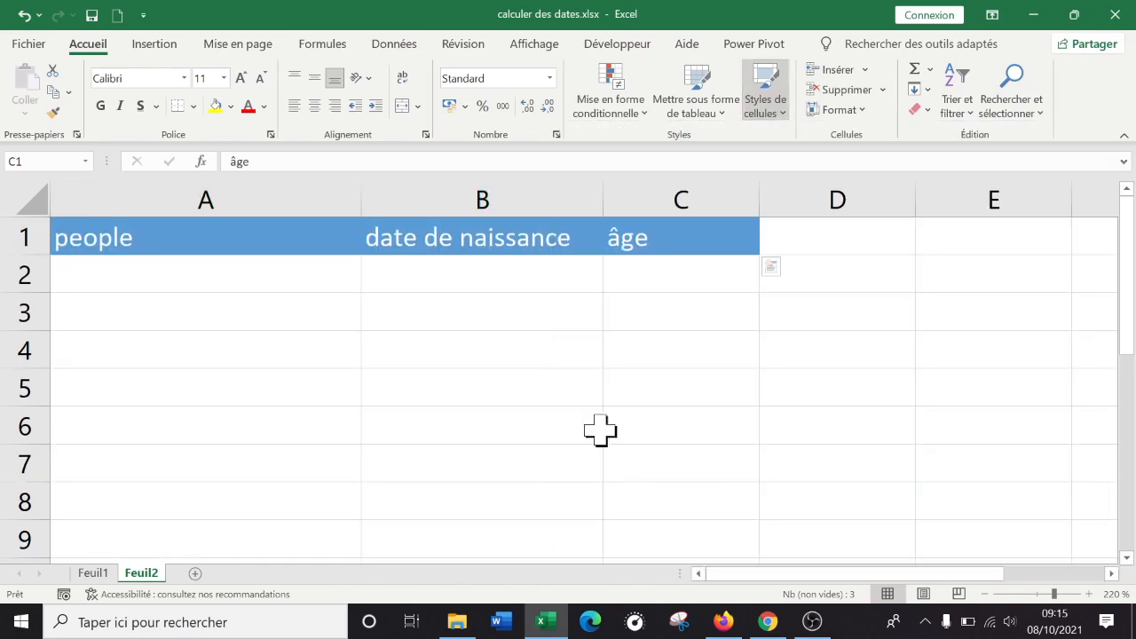
# Step: Narrow column A slightly while keeping its "people" header fully readable
pyautogui.moveTo(399, 388); pyautogui.dragTo(400, 350)
pyautogui.moveTo(360, 197); pyautogui.dragTo(335, 197)
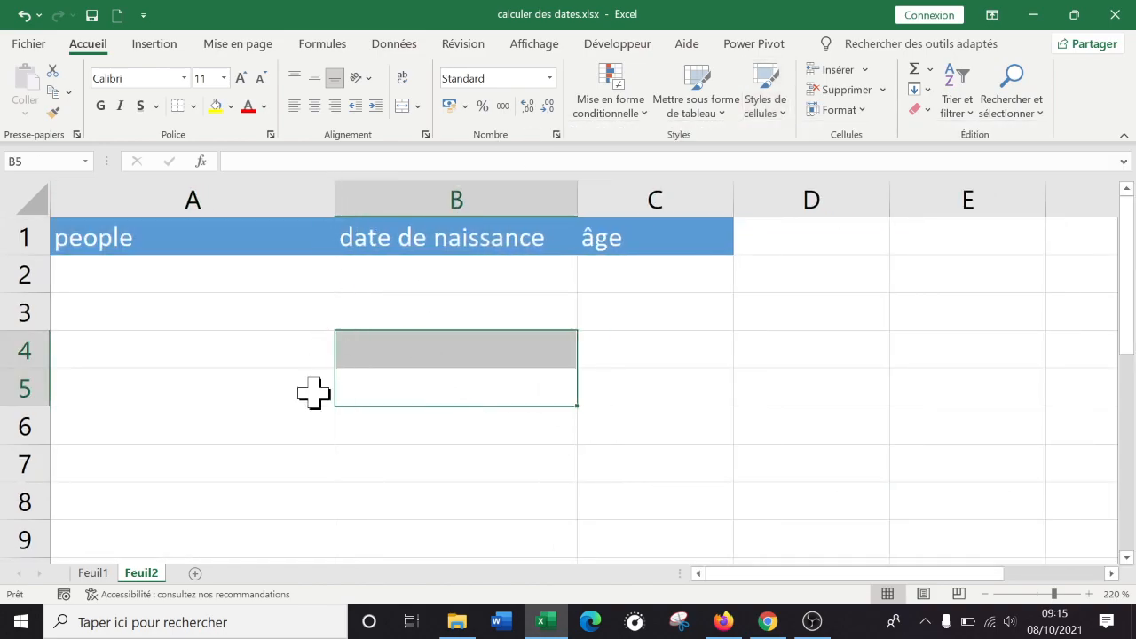
pyautogui.click(313, 393)
pyautogui.click(190, 282)
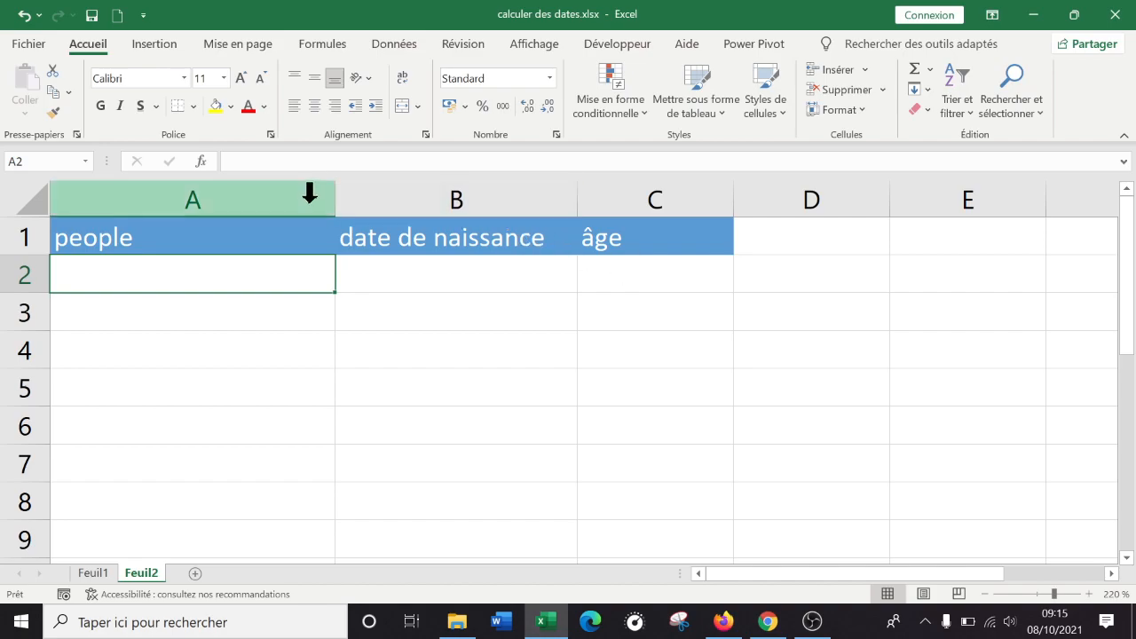
pyautogui.moveTo(335, 190); pyautogui.dragTo(322, 189)
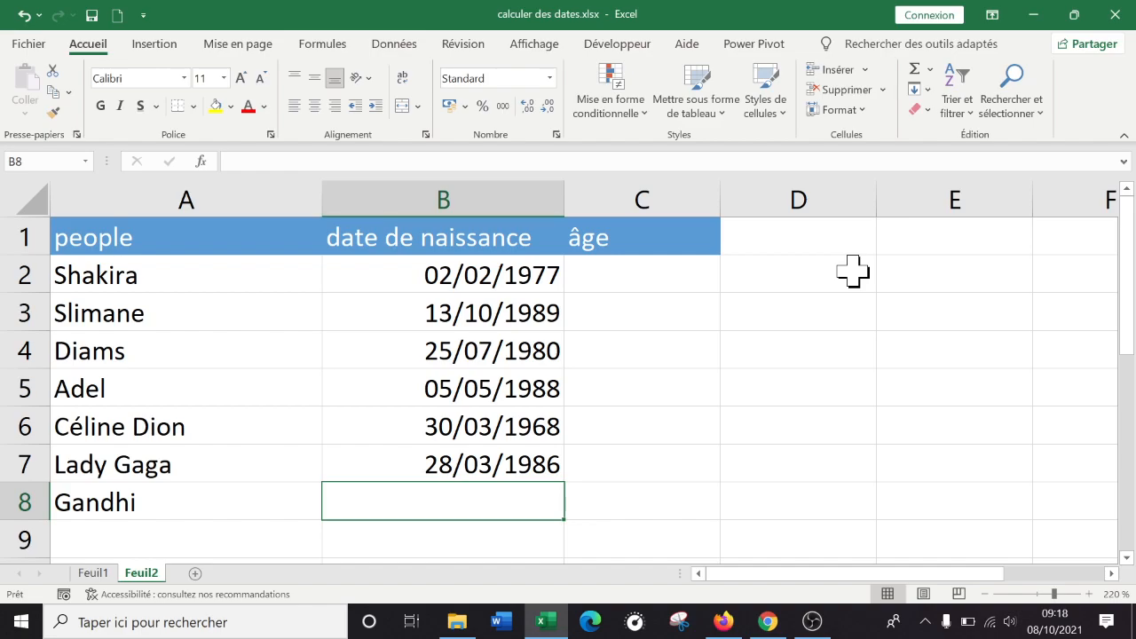
# Step: Check the birth dates already listed in column B and enter Gandhi's birth date in cell B8
pyautogui.click(457, 280)
pyautogui.click(468, 317)
pyautogui.click(473, 353)
pyautogui.click(473, 395)
pyautogui.click(474, 430)
pyautogui.click(464, 467)
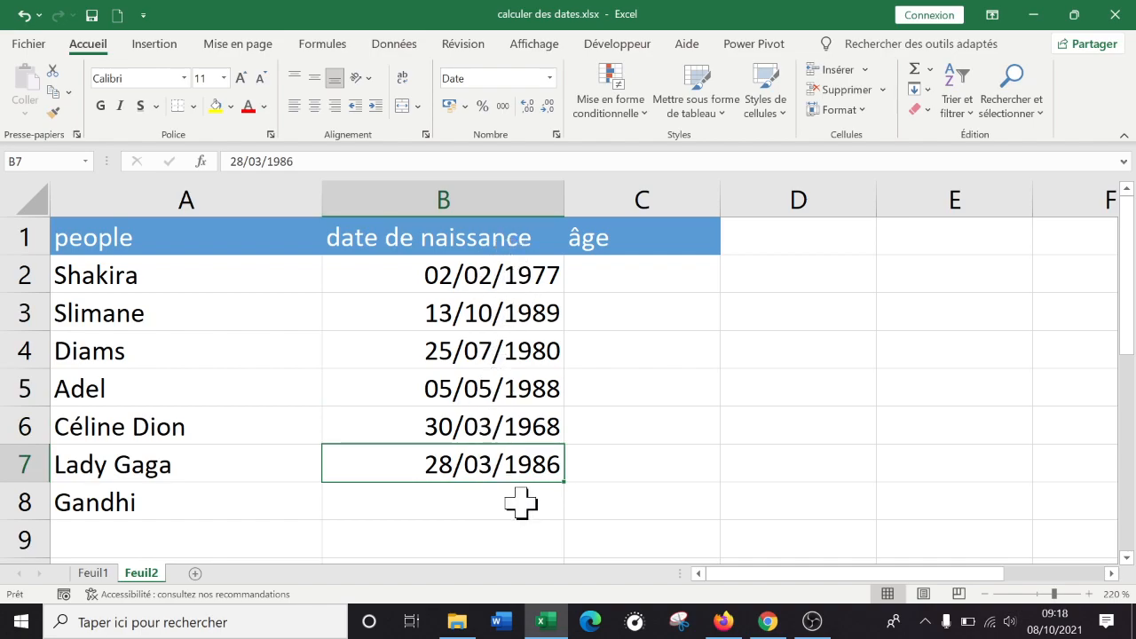
pyautogui.click(477, 498)
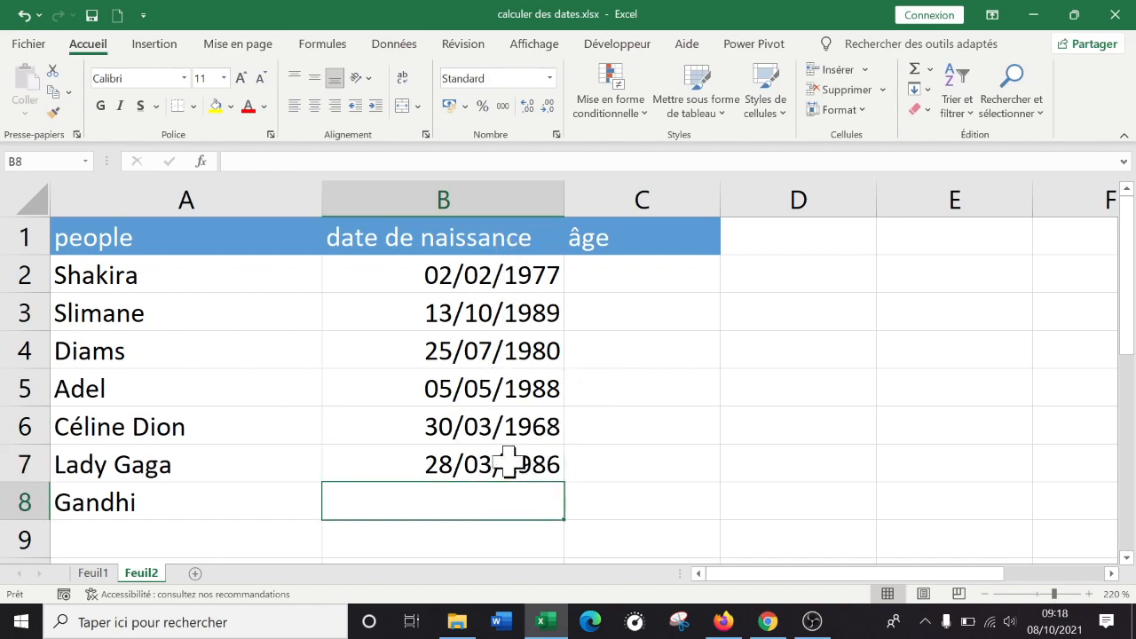
pyautogui.write('2/10/1869')
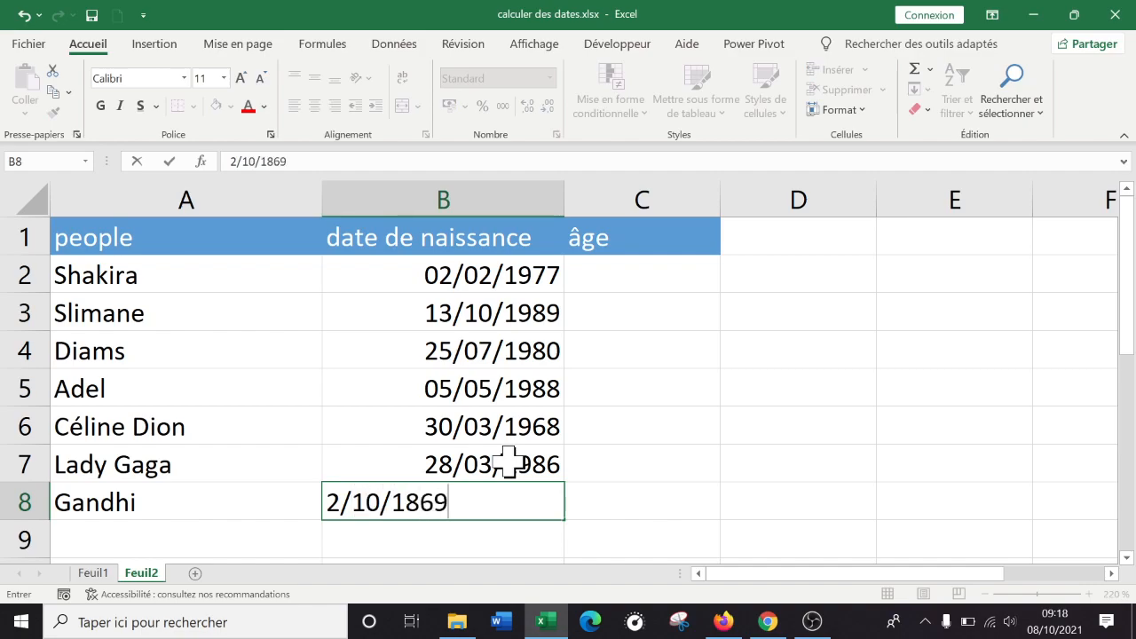
pyautogui.press('Return')
pyautogui.press('Up')
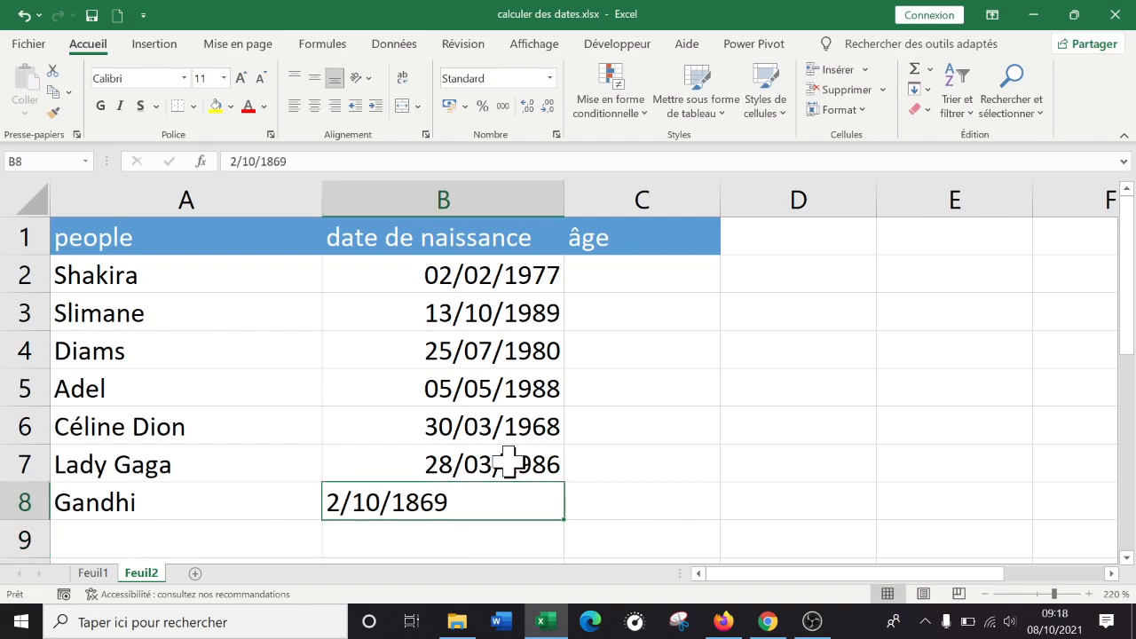
# Step: Correct the spelling of the name in cell A5 to "Adele"
pyautogui.doubleClick(157, 388)
pyautogui.write('e')
pyautogui.click(699, 384)
# Step: Fit the width of column B to its "date de naissance" header
pyautogui.moveTo(560, 198); pyautogui.dragTo(533, 197)
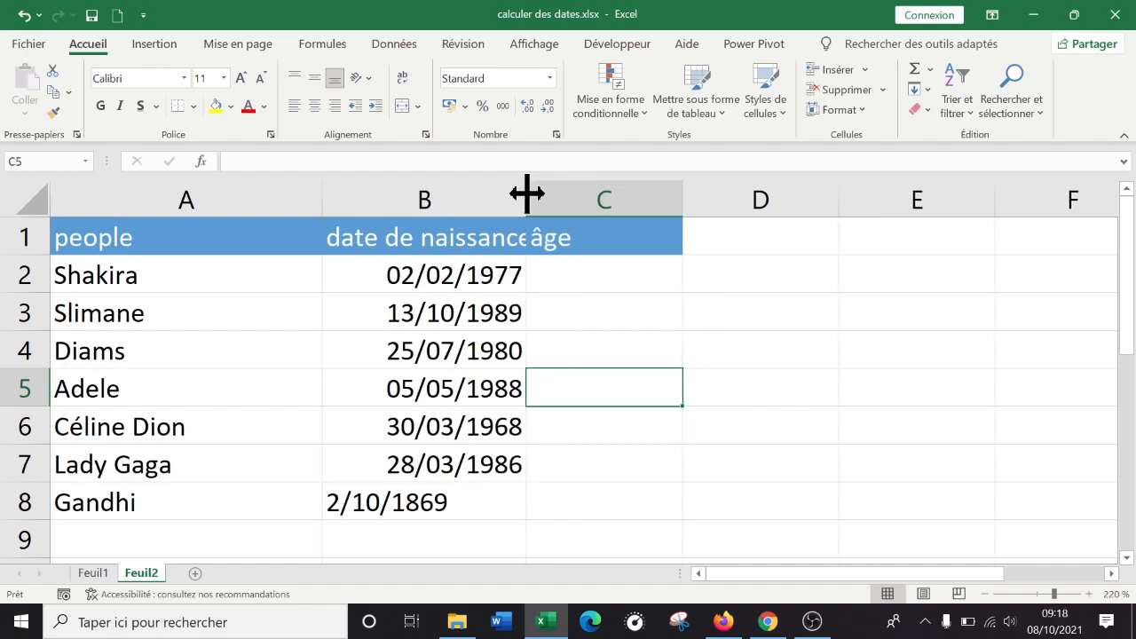
pyautogui.doubleClick(527, 197)
pyautogui.click(631, 279)
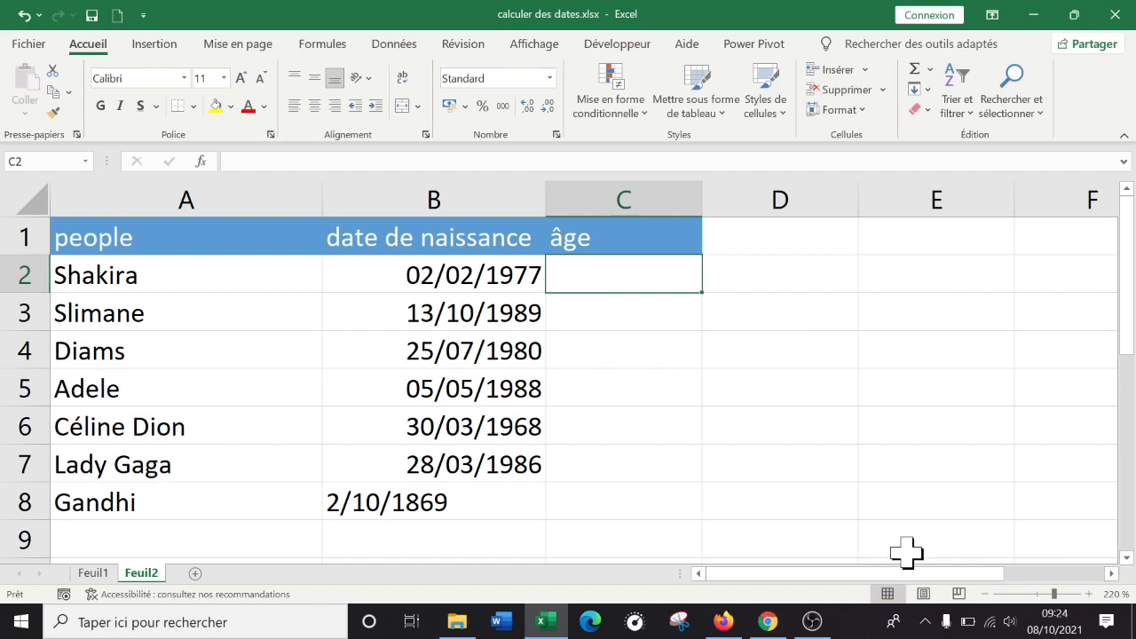
# Step: Replace the header in cell C1 with "date du jour"
pyautogui.press('Up')
pyautogui.press('Down')
pyautogui.press('Up')
pyautogui.press('Down')
pyautogui.press('Down')
pyautogui.press('Up')
pyautogui.press('Up')
pyautogui.press('Right')
pyautogui.press('Left')
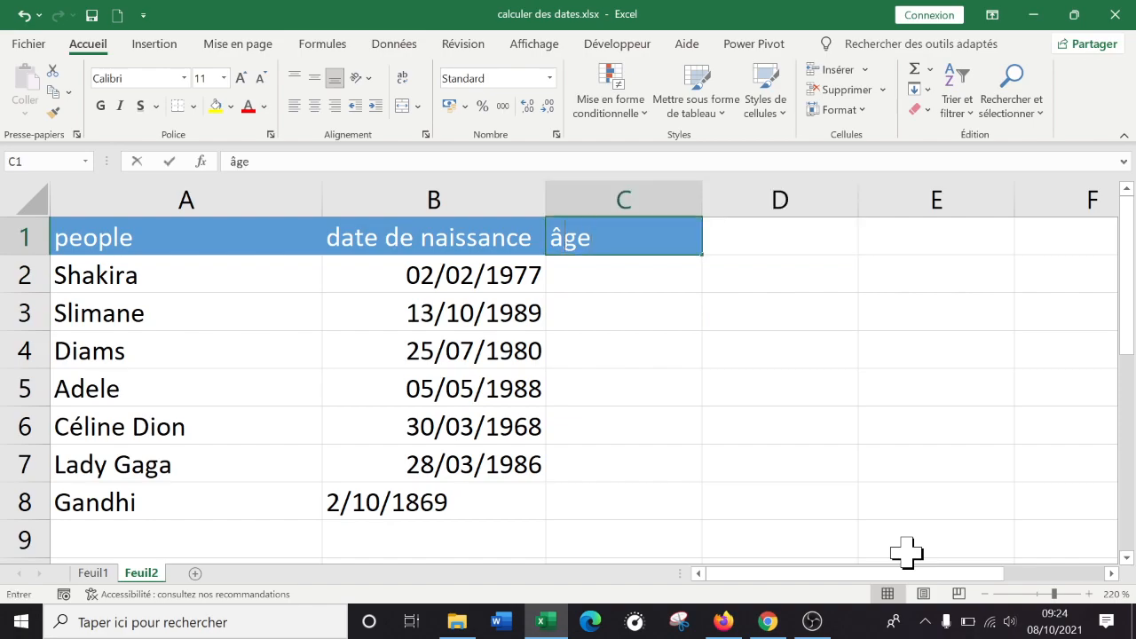
pyautogui.write('date du jour')
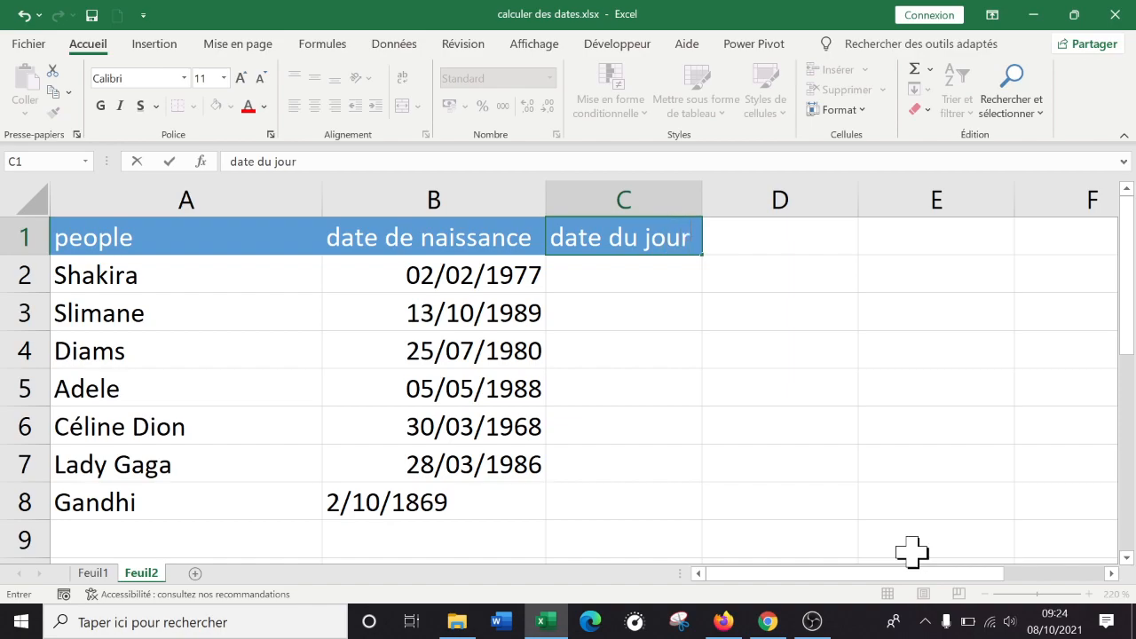
pyautogui.press('Return')
# Step: Insert the current date, 08/10/2021, as a fixed value in cell C2
pyautogui.press('Down')
pyautogui.press('Up')
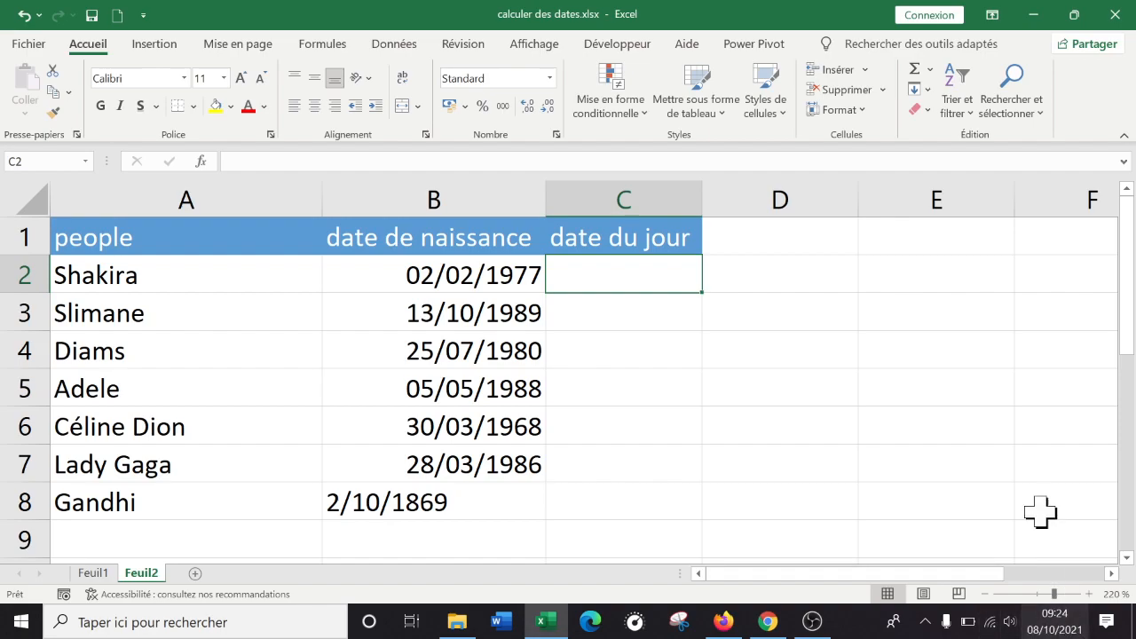
pyautogui.hotkey('ctrl', ';')
pyautogui.press('Return')
pyautogui.press('Up')
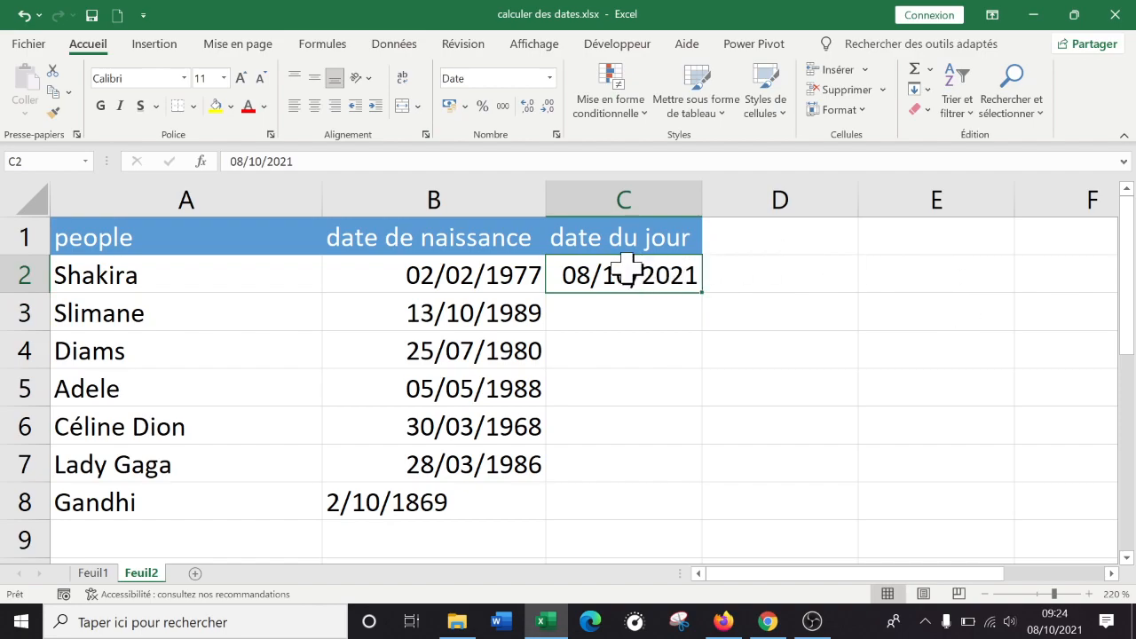
# Step: Copy the current date from C2 down the "date du jour" column through C8
pyautogui.rightClick(634, 264)
pyautogui.click(682, 160)
pyautogui.moveTo(621, 275); pyautogui.dragTo(611, 510)
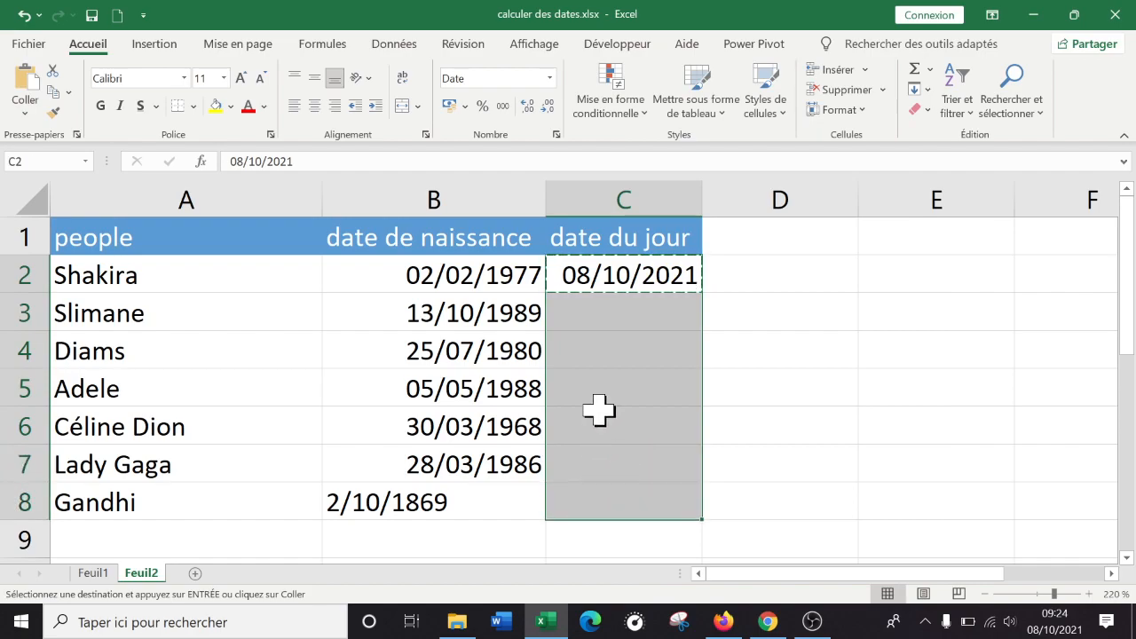
pyautogui.rightClick(599, 408)
pyautogui.click(643, 210)
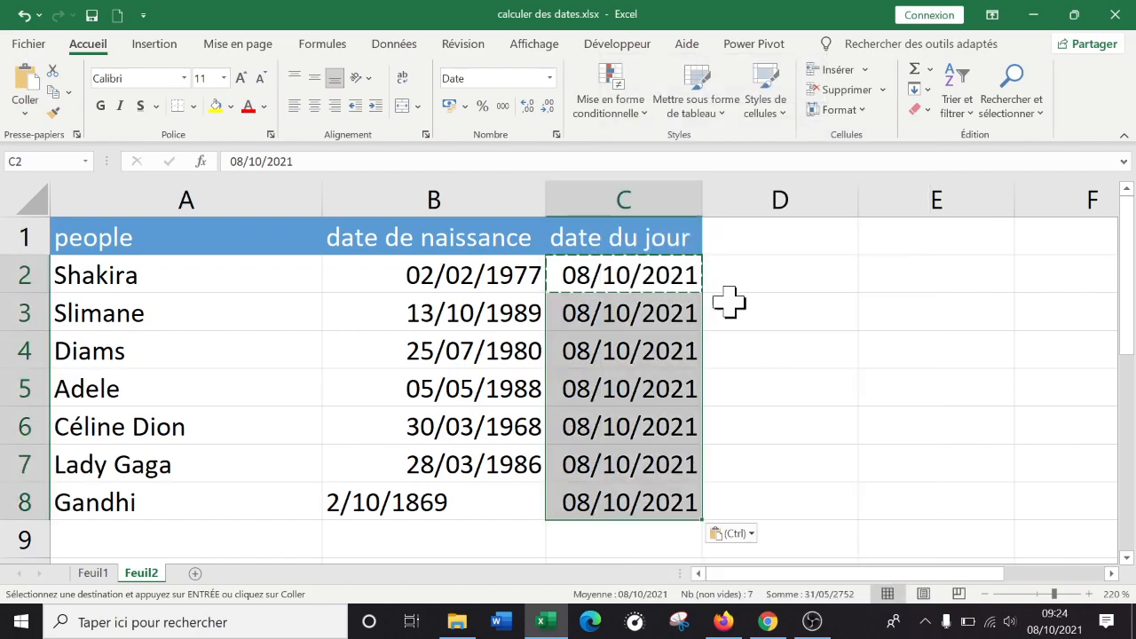
pyautogui.click(802, 314)
# Step: Add the header "age" in cell D1
pyautogui.click(784, 233)
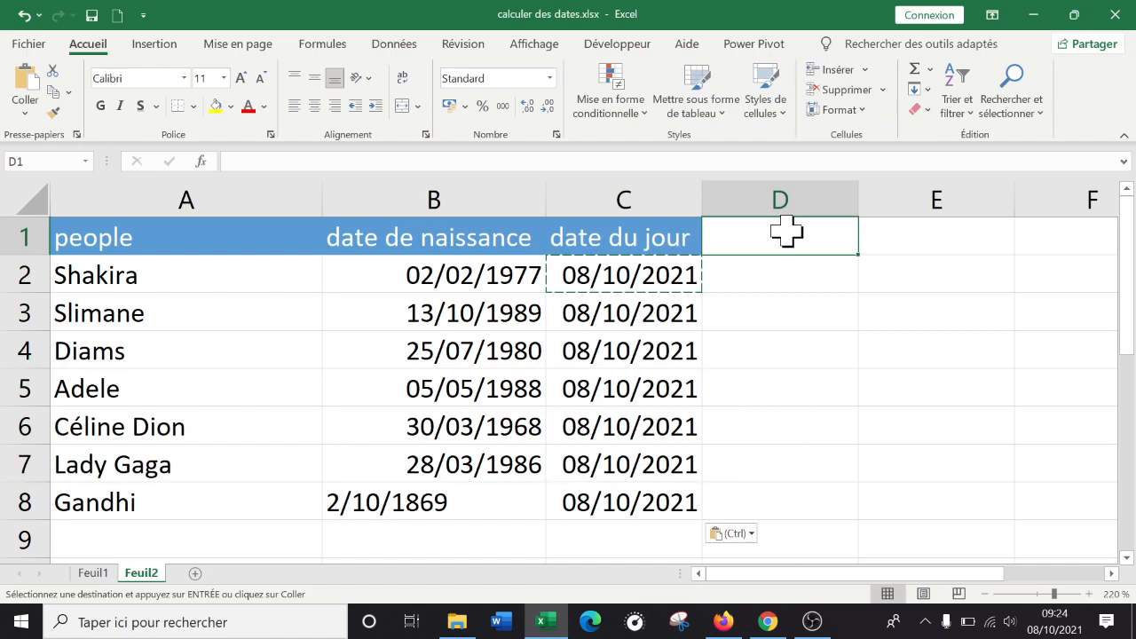
pyautogui.write('age')
pyautogui.press('Return')
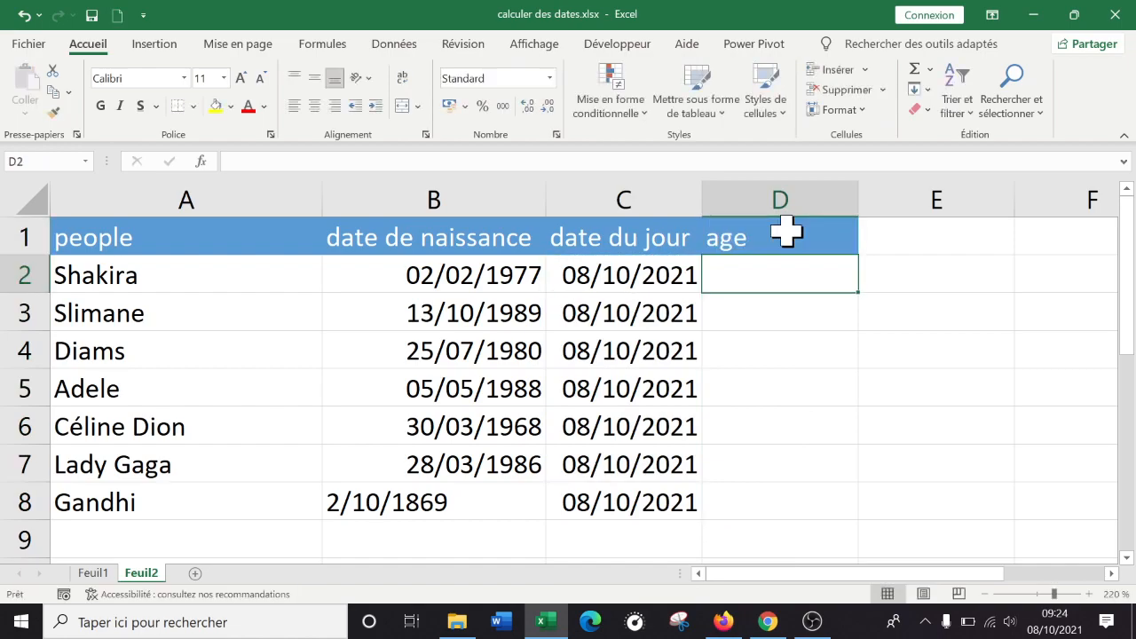
# Step: Enter the formula =C2-B2 in cell D2 to subtract Shakira's birth date from the current date
pyautogui.write('=')
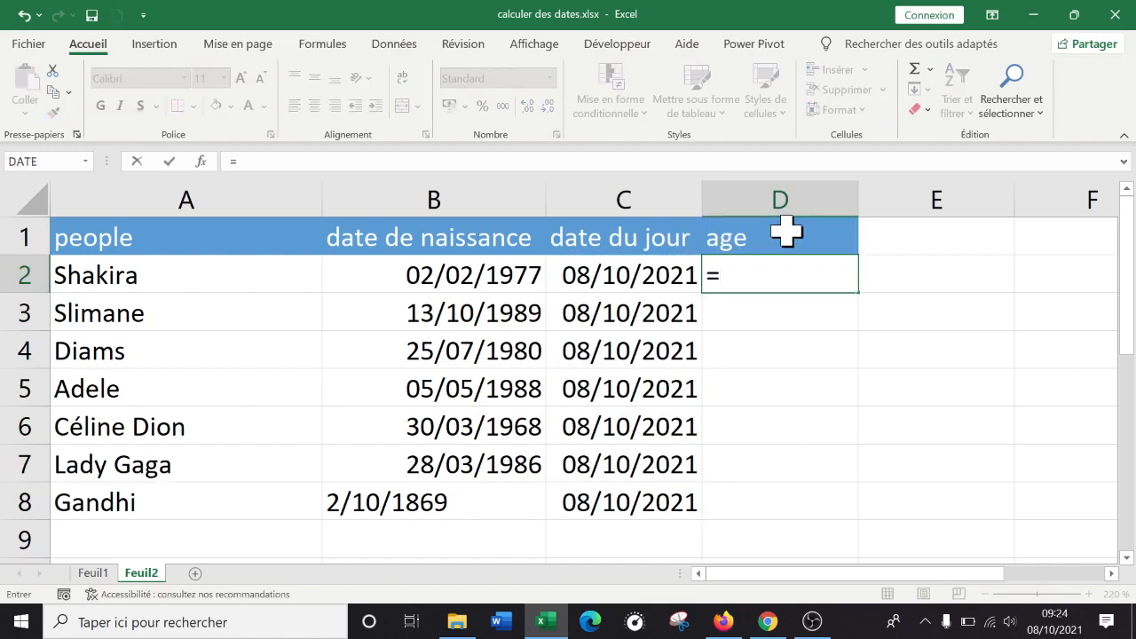
pyautogui.click(632, 277)
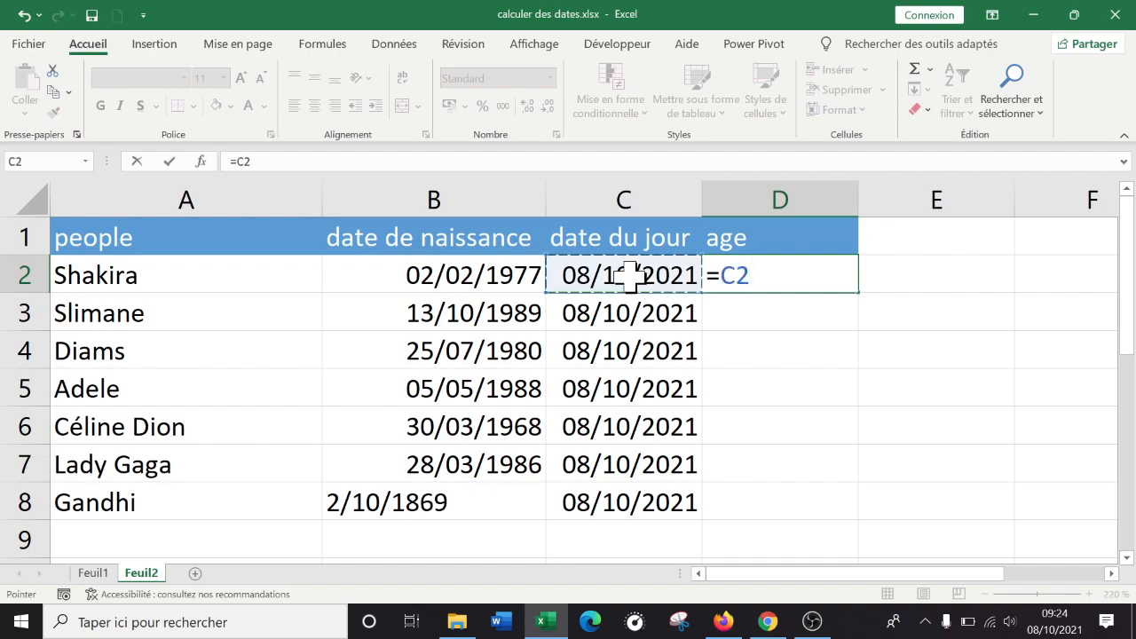
pyautogui.write('-')
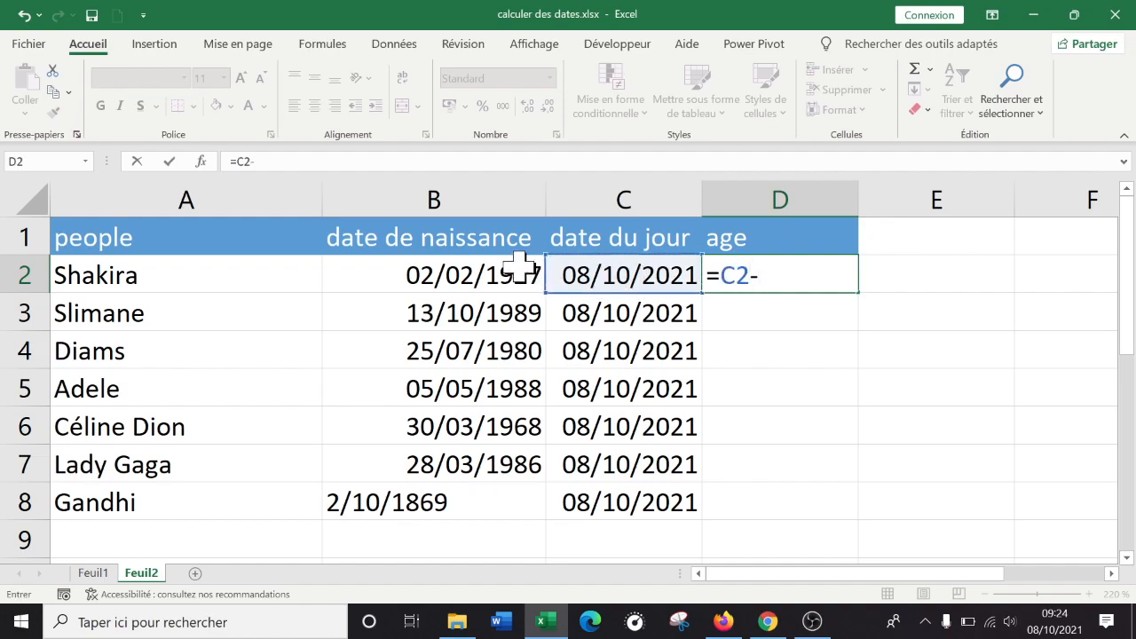
pyautogui.click(448, 276)
pyautogui.press('Return')
pyautogui.press('Up')
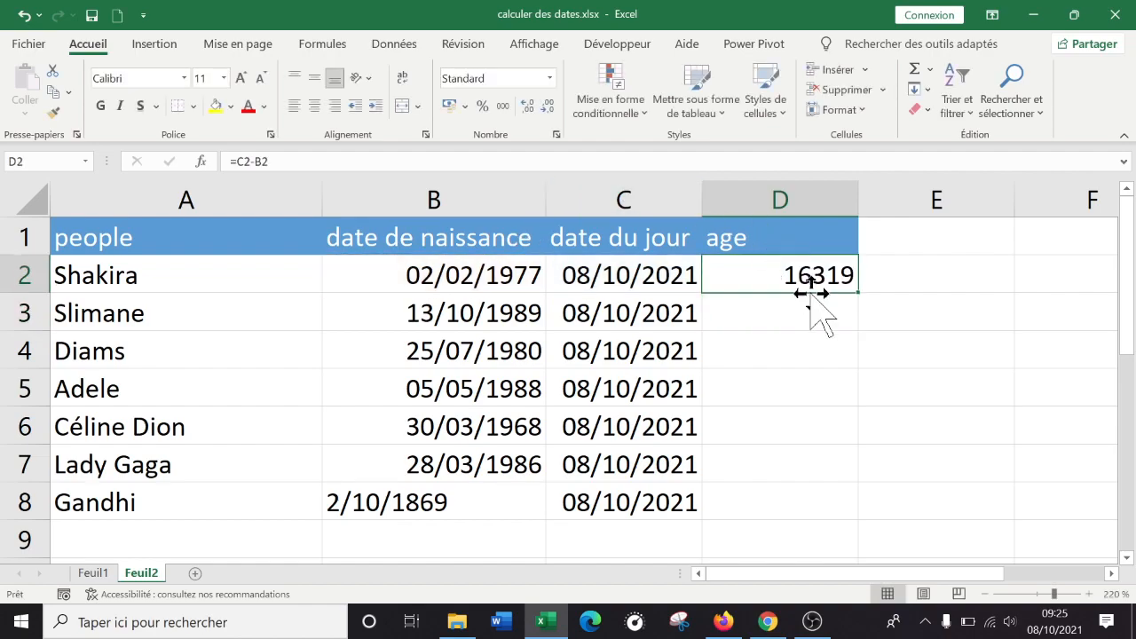
# Step: Correct the header in cell D1 to "âge" with the circumflex accent
pyautogui.doubleClick(718, 235)
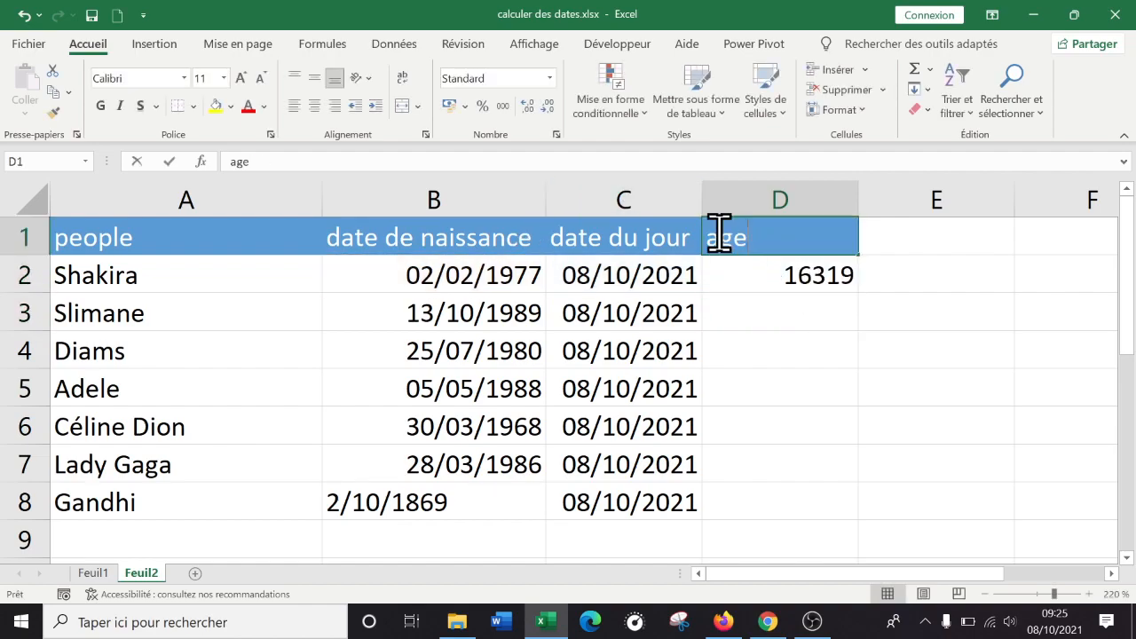
pyautogui.press('BackSpace')
pyautogui.write('â')
pyautogui.press('Return')
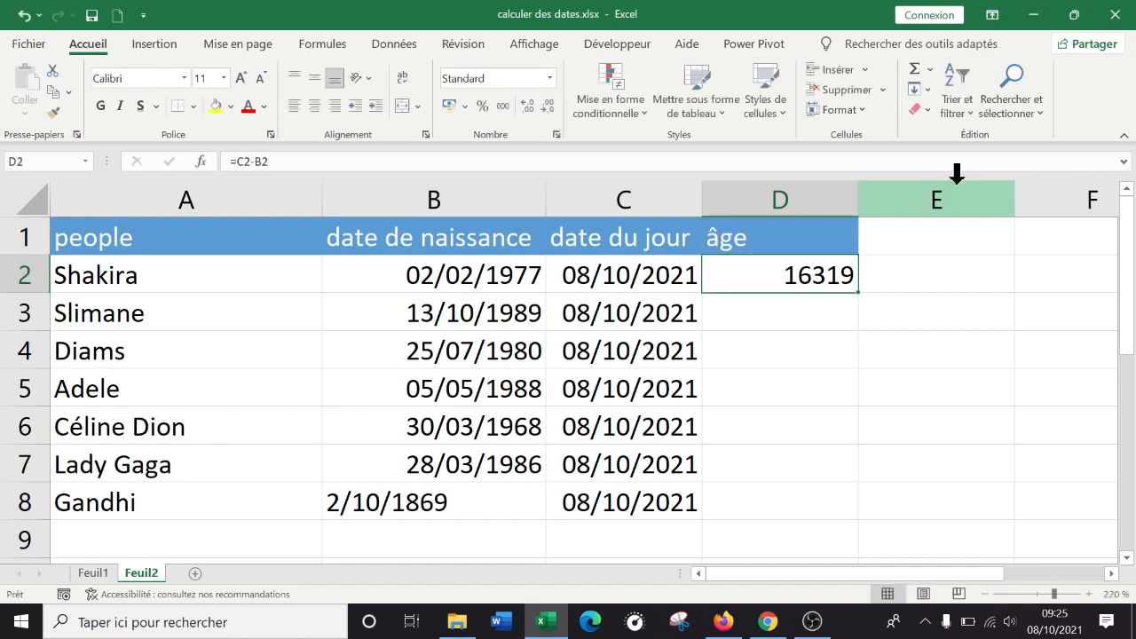
# Step: Copy the age formula from D2 down to cell D8 for the remaining people
pyautogui.rightClick(844, 279)
pyautogui.click(615, 159)
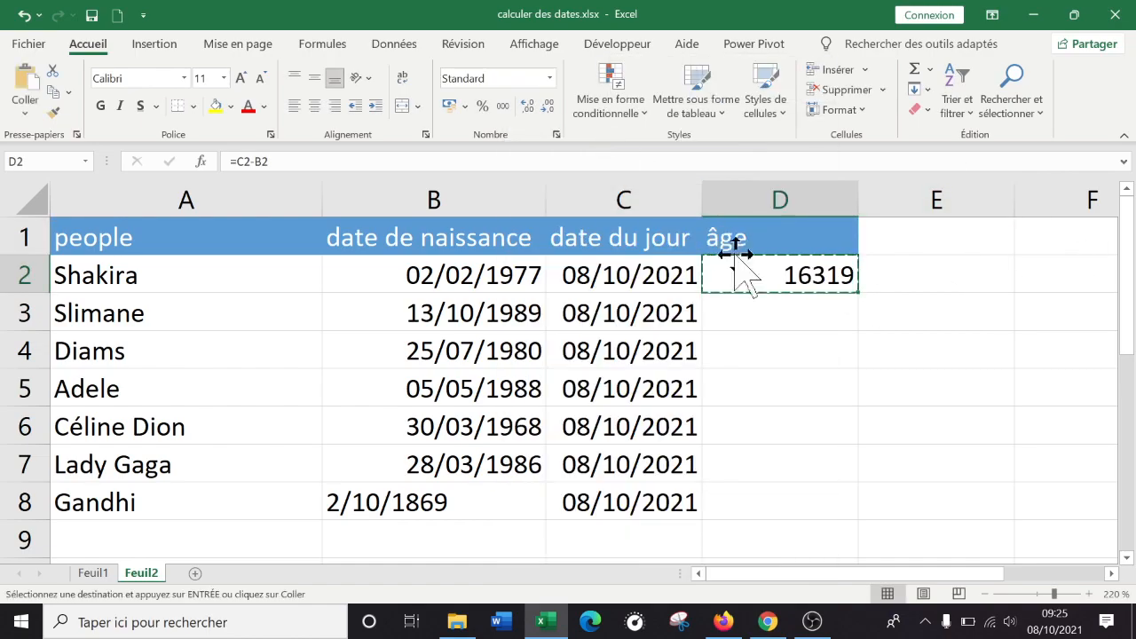
pyautogui.moveTo(769, 311); pyautogui.dragTo(796, 488)
pyautogui.rightClick(786, 382)
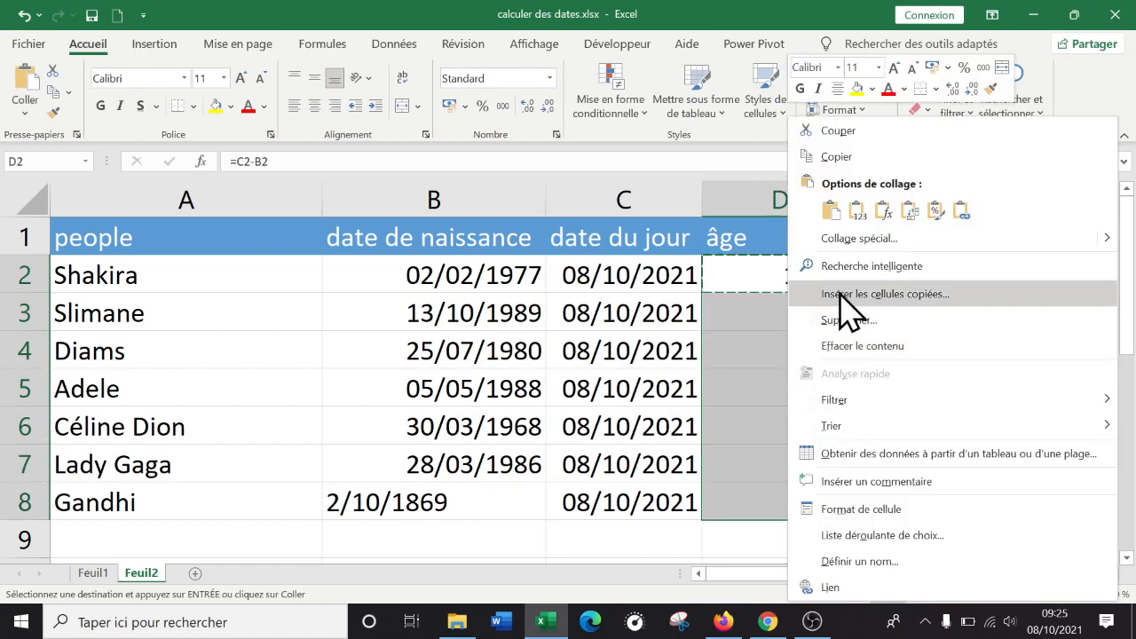
pyautogui.click(829, 211)
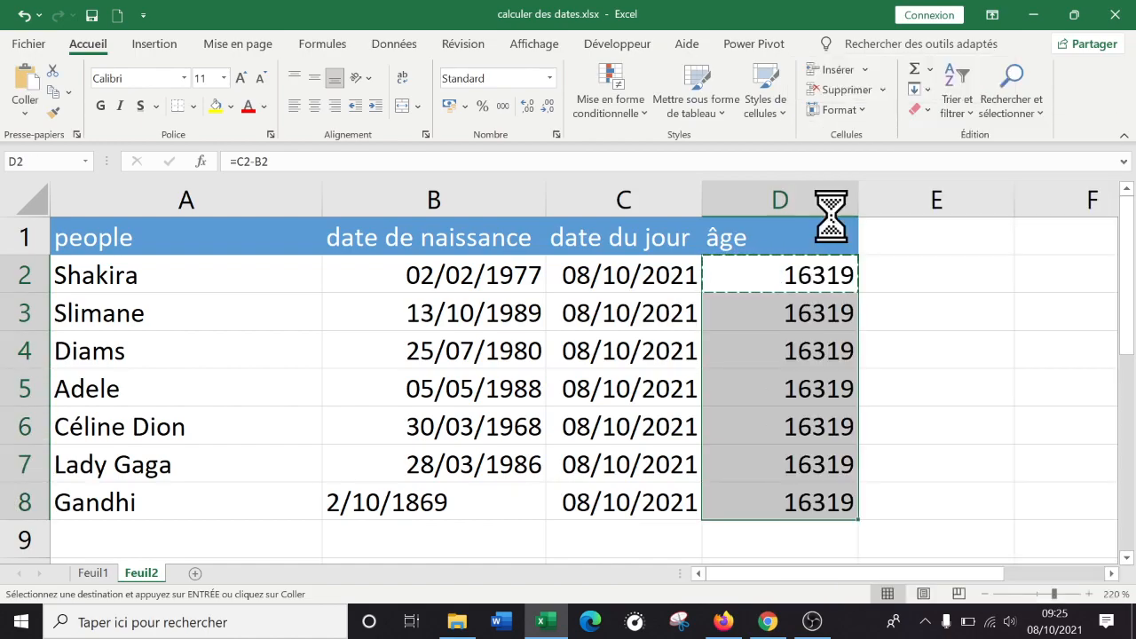
# Step: Review how the age in D2 is derived from the current date in C2 and the birth date in B2
pyautogui.click(814, 277)
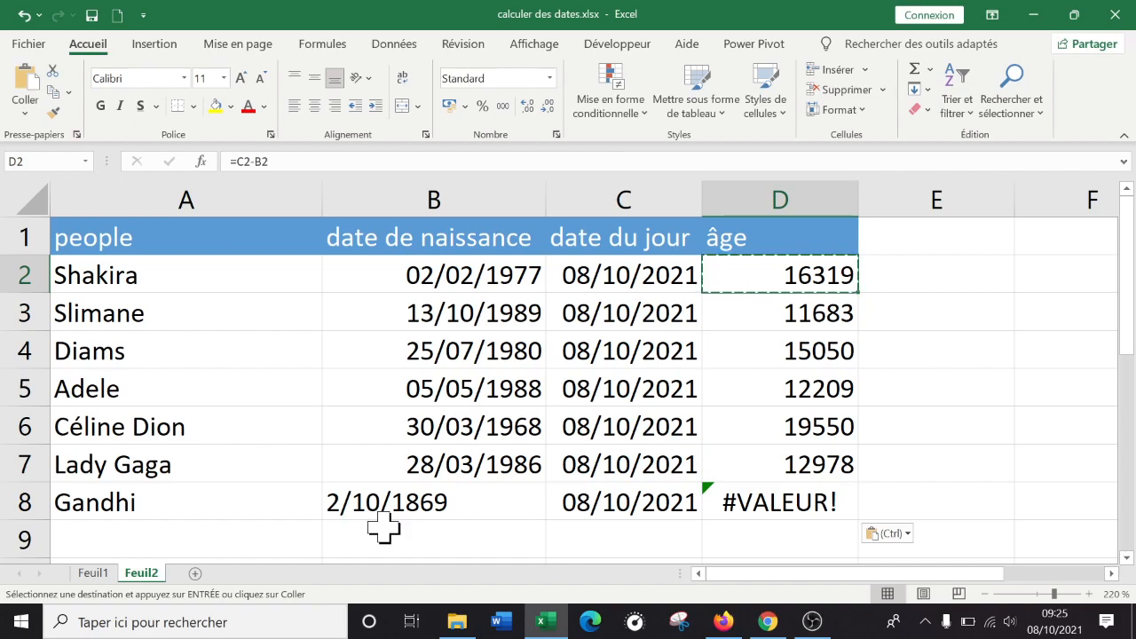
pyautogui.click(608, 279)
pyautogui.click(520, 266)
pyautogui.click(640, 267)
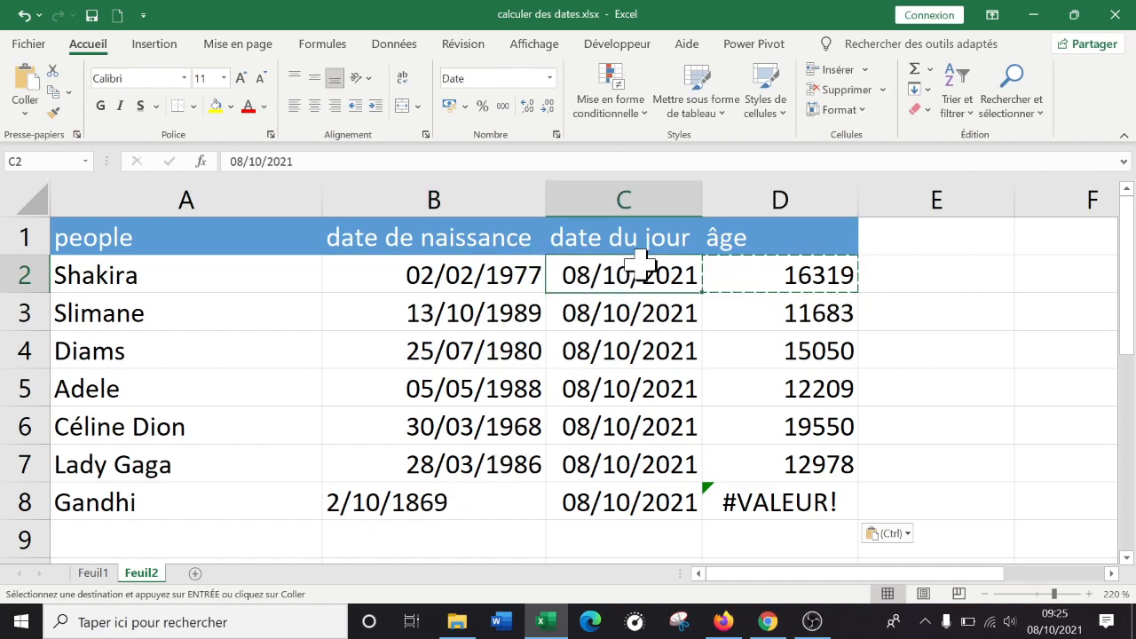
pyautogui.click(838, 281)
pyautogui.click(923, 260)
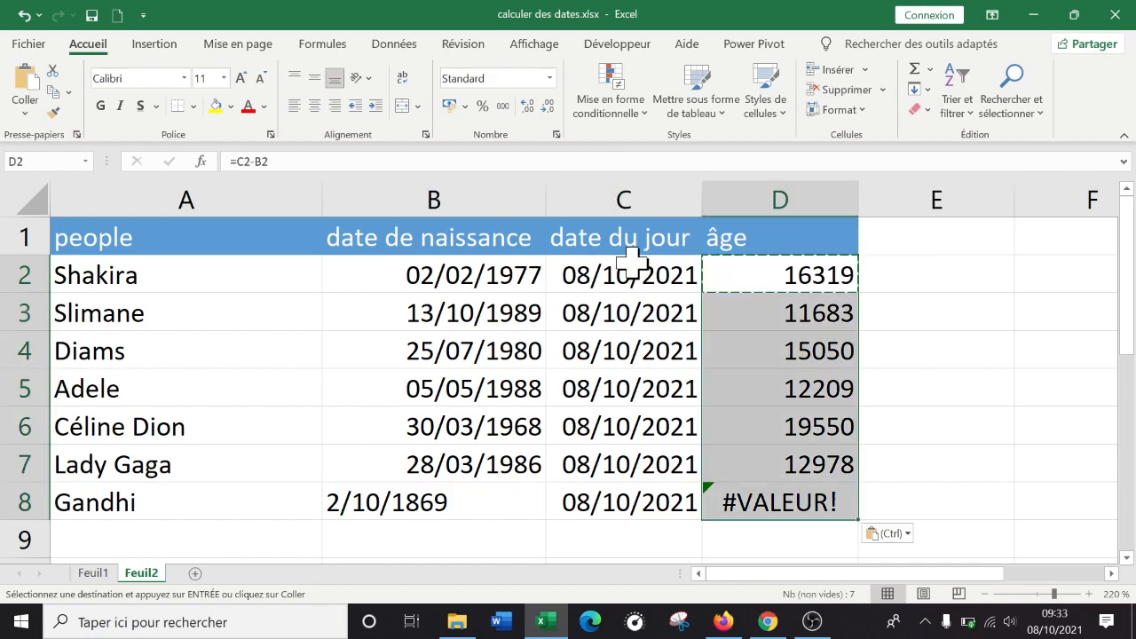
pyautogui.click(938, 340)
pyautogui.click(939, 247)
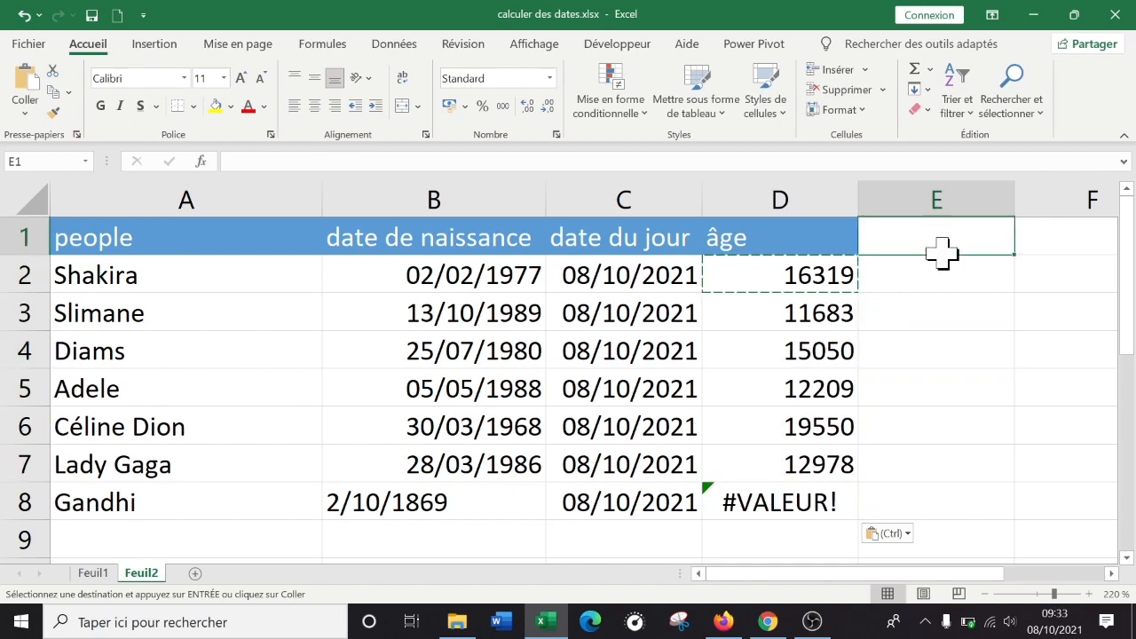
# Step: Extend the header in cell D1 to "âge en jour"
pyautogui.click(798, 235)
pyautogui.write('en jour')
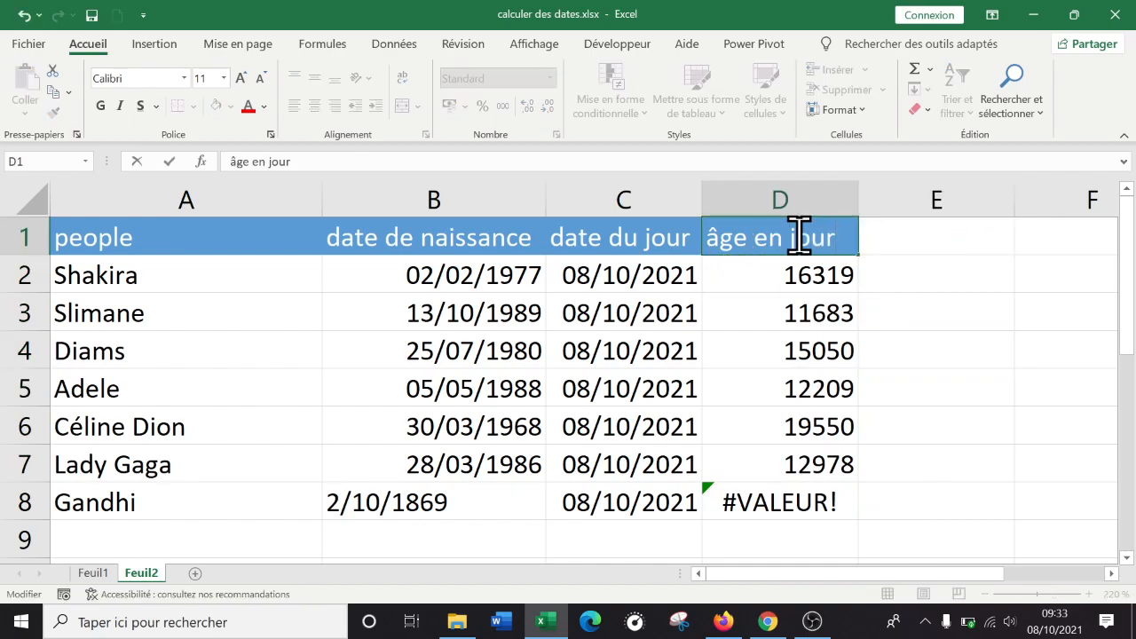
pyautogui.hotkey('ctrl', 'Return')
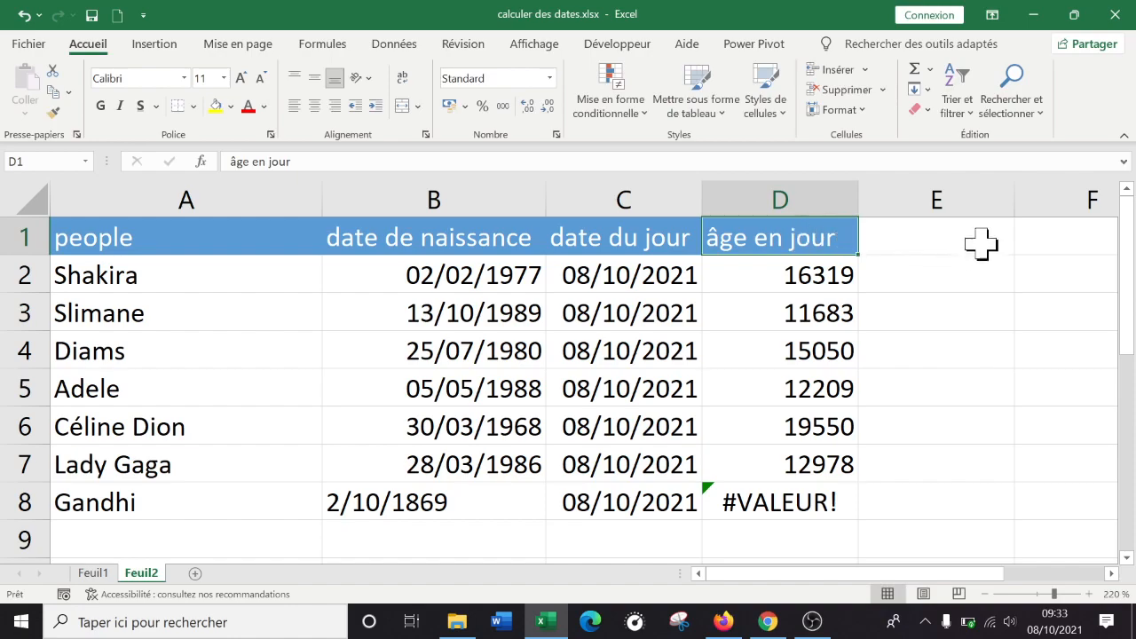
# Step: Add the header "âge en année" in cell E1 and widen column E to fit it
pyautogui.click(950, 237)
pyautogui.write('âge en année')
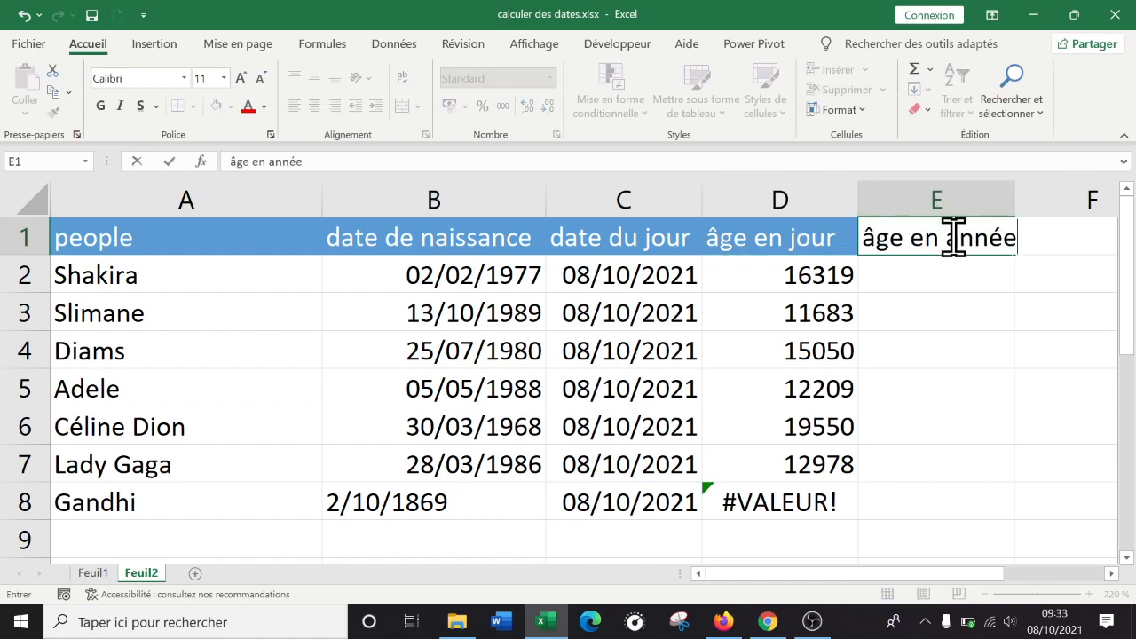
pyautogui.press('Return')
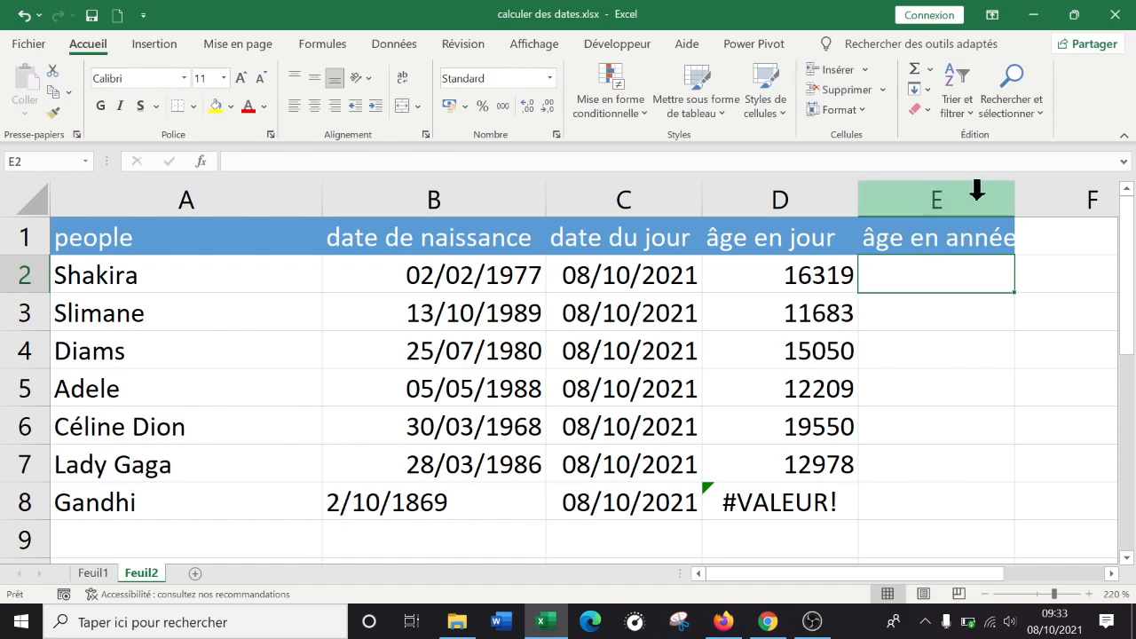
pyautogui.moveTo(1015, 199)
pyautogui.mouseDown()
pyautogui.moveTo(1047, 210)
pyautogui.moveTo(1017, 212)
pyautogui.mouseUp()
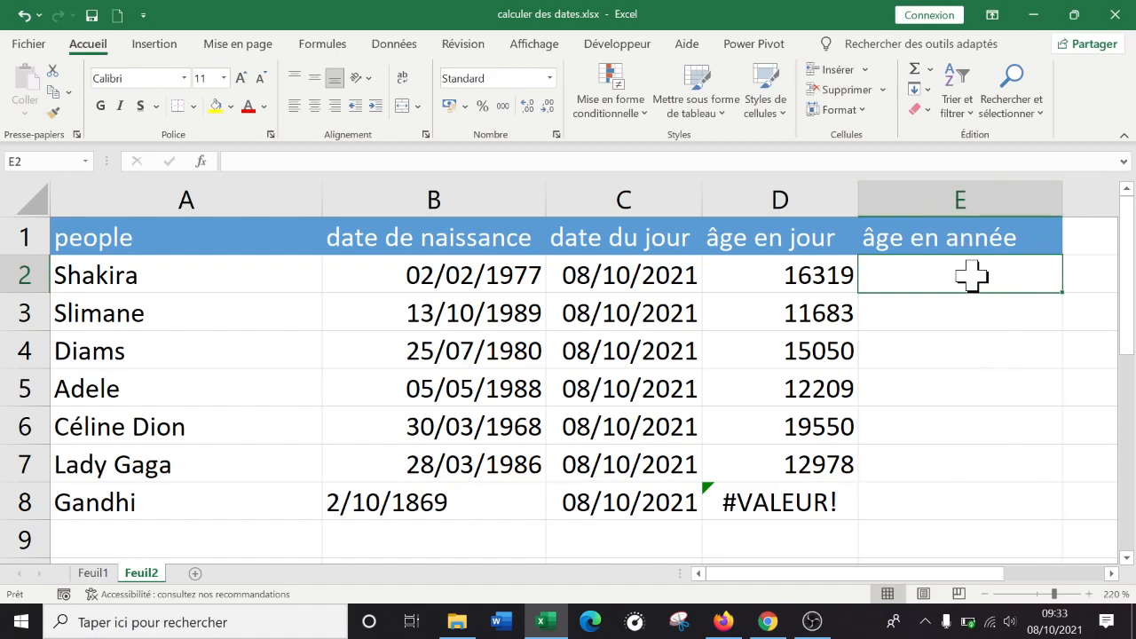
# Step: Calculate the age in years in E2 with the formula =D2/365,25
pyautogui.write('=')
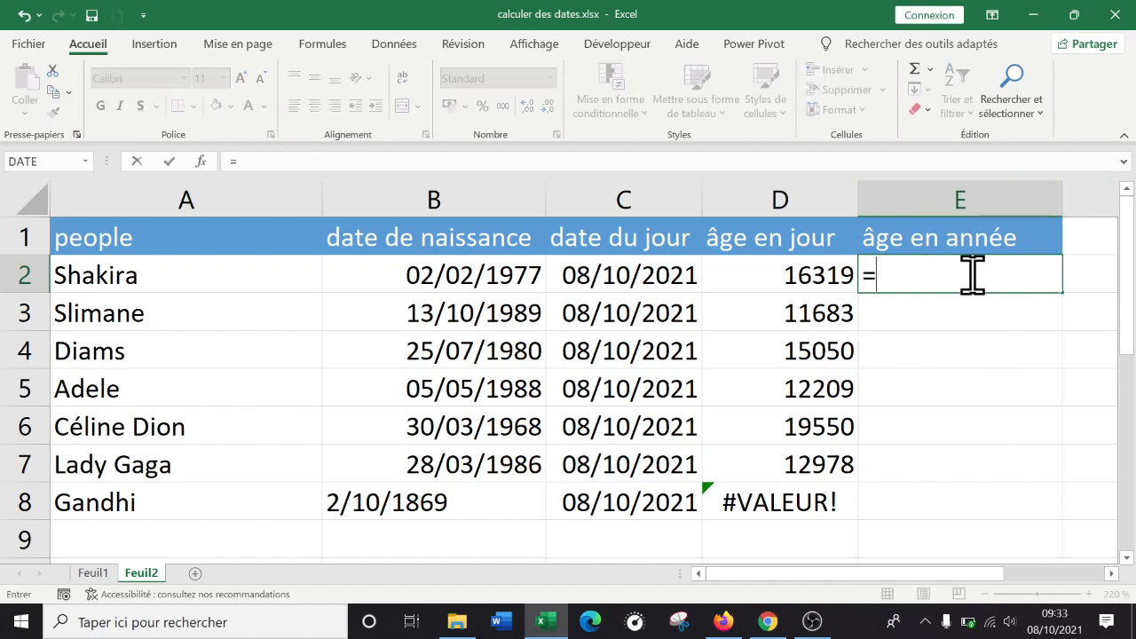
pyautogui.click(803, 273)
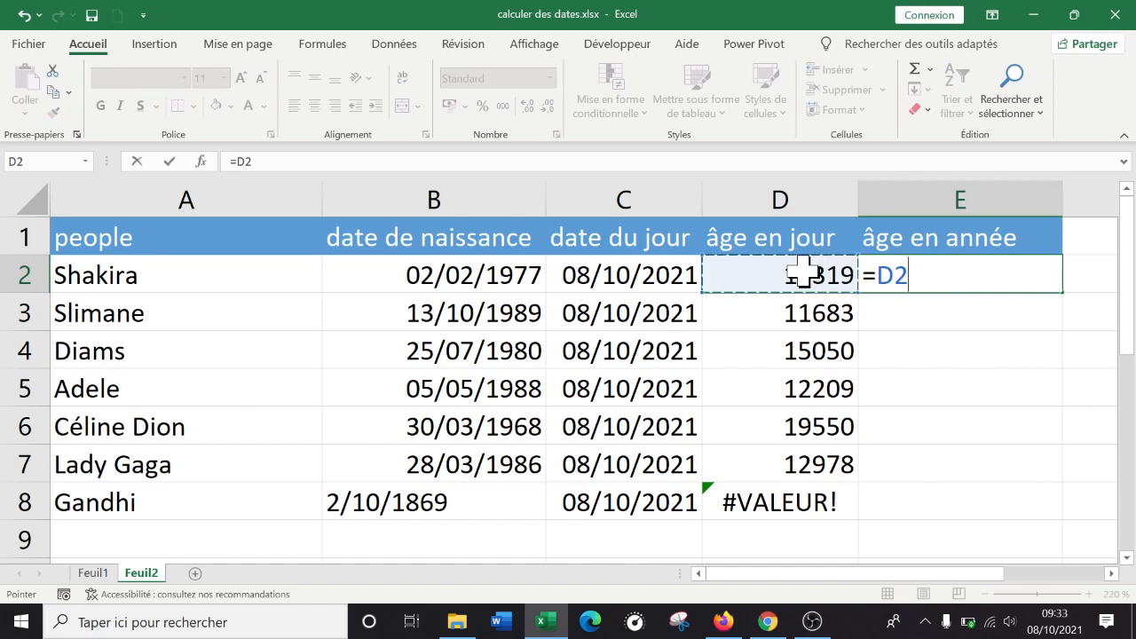
pyautogui.write('/')
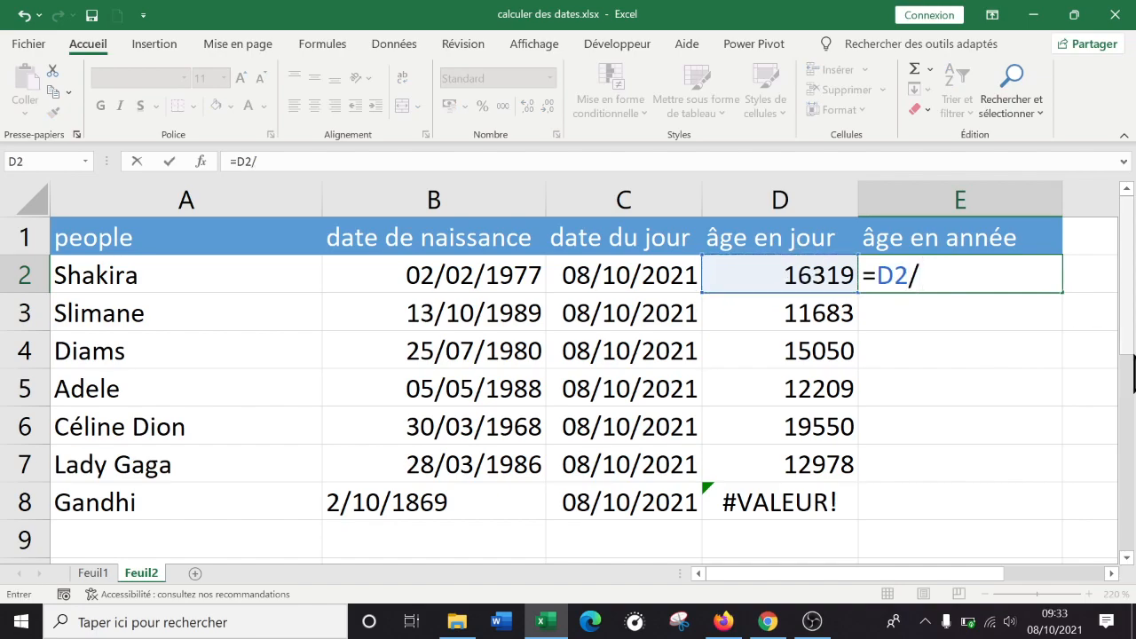
pyautogui.write('3 65,25')
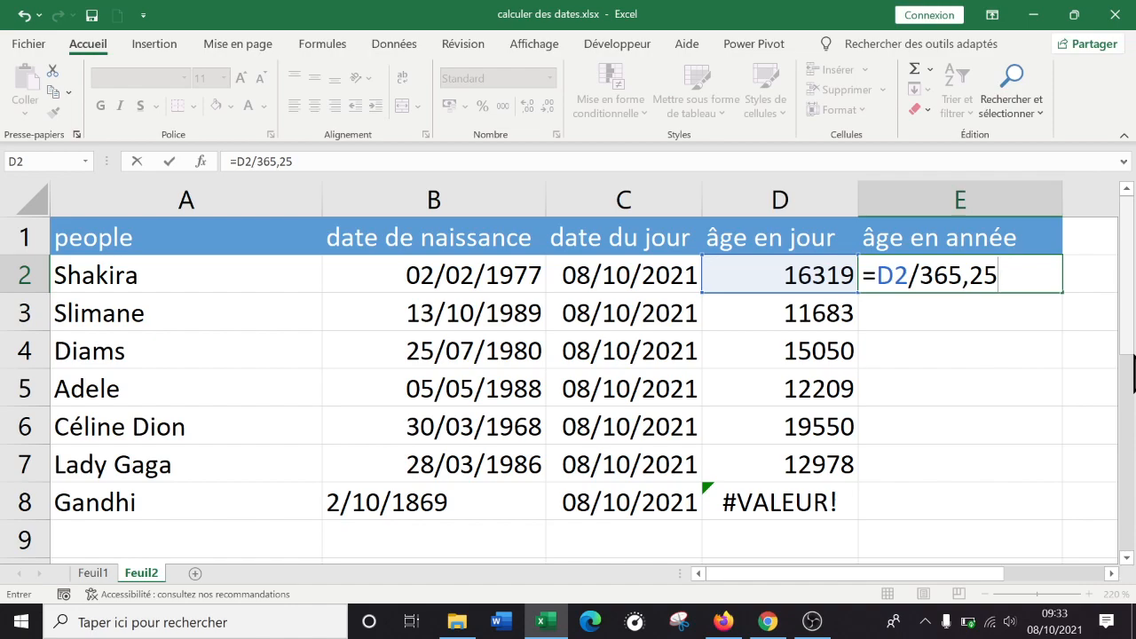
pyautogui.press('Return')
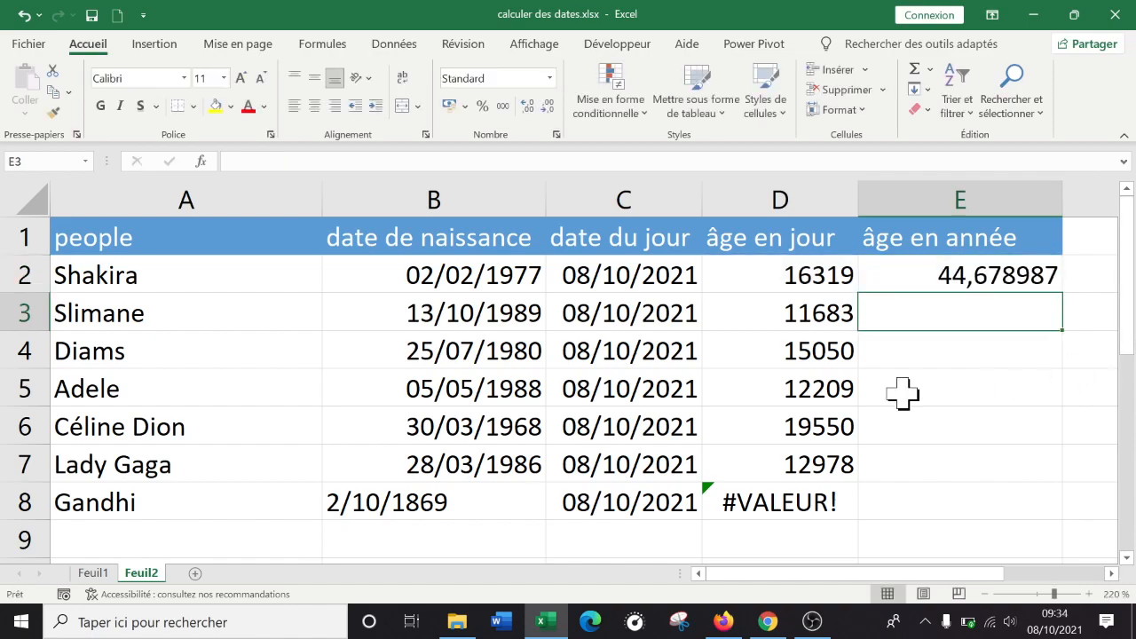
# Step: Copy the age-in-years formula from E2 down to cell E8 for the remaining people
pyautogui.click(969, 277)
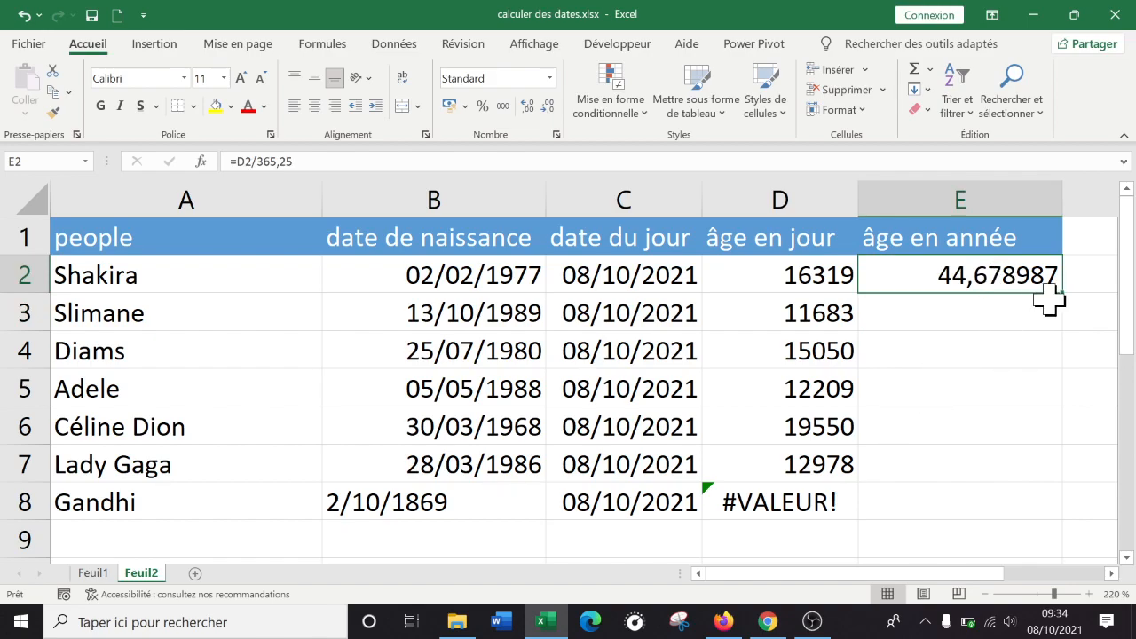
pyautogui.rightClick(976, 266)
pyautogui.click(1052, 378)
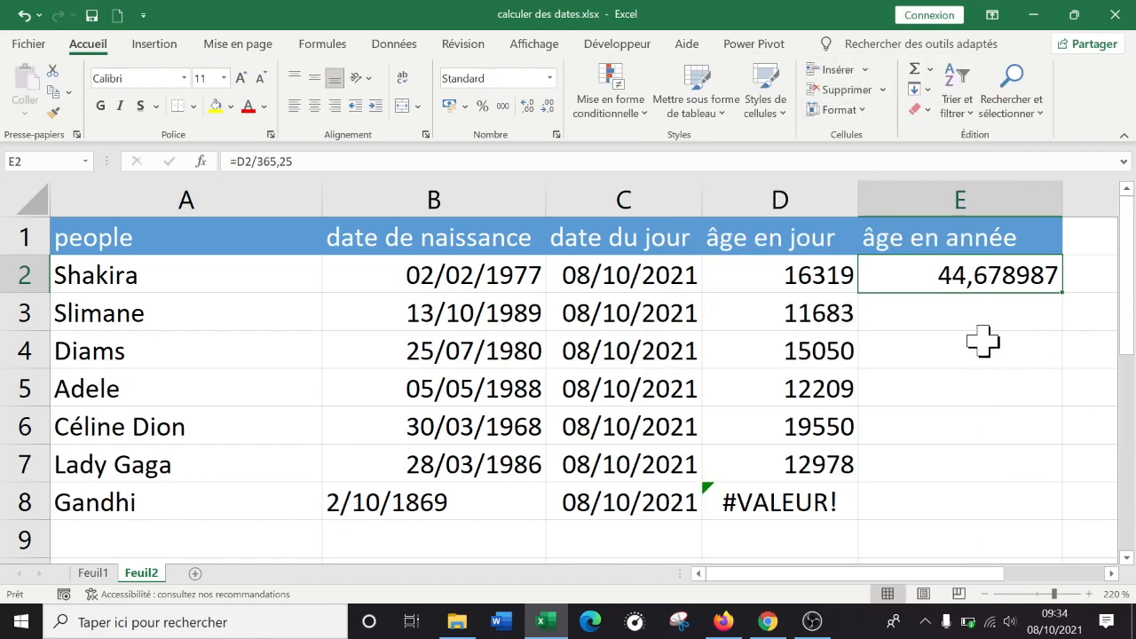
pyautogui.click(986, 345)
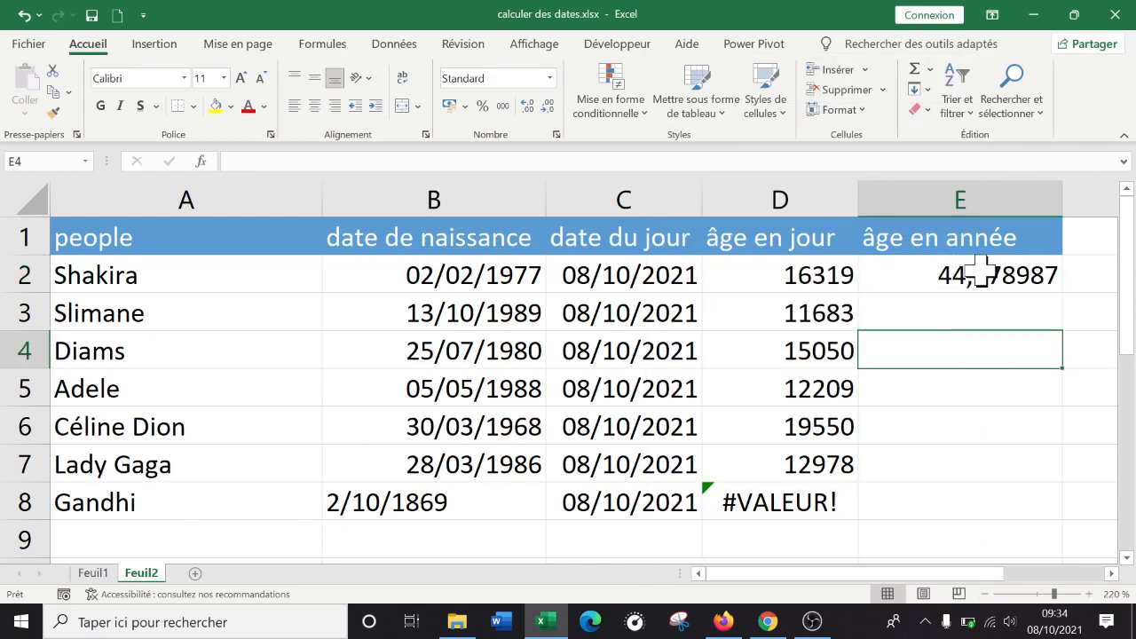
pyautogui.click(966, 270)
pyautogui.rightClick(969, 283)
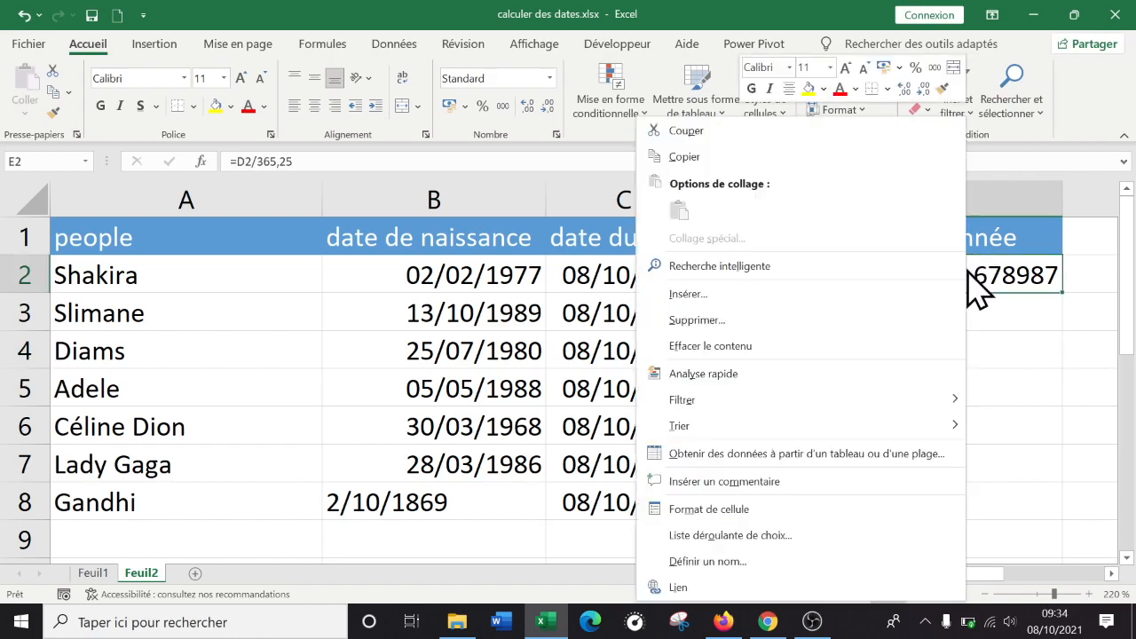
pyautogui.click(754, 156)
pyautogui.moveTo(999, 274); pyautogui.dragTo(978, 500)
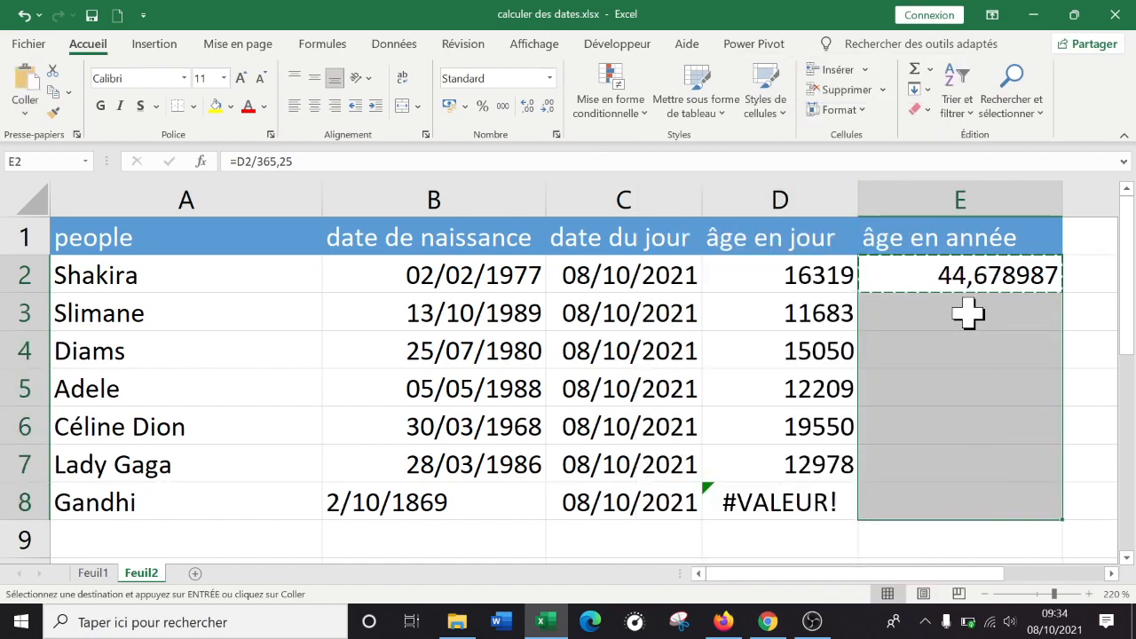
pyautogui.rightClick(965, 326)
pyautogui.click(681, 213)
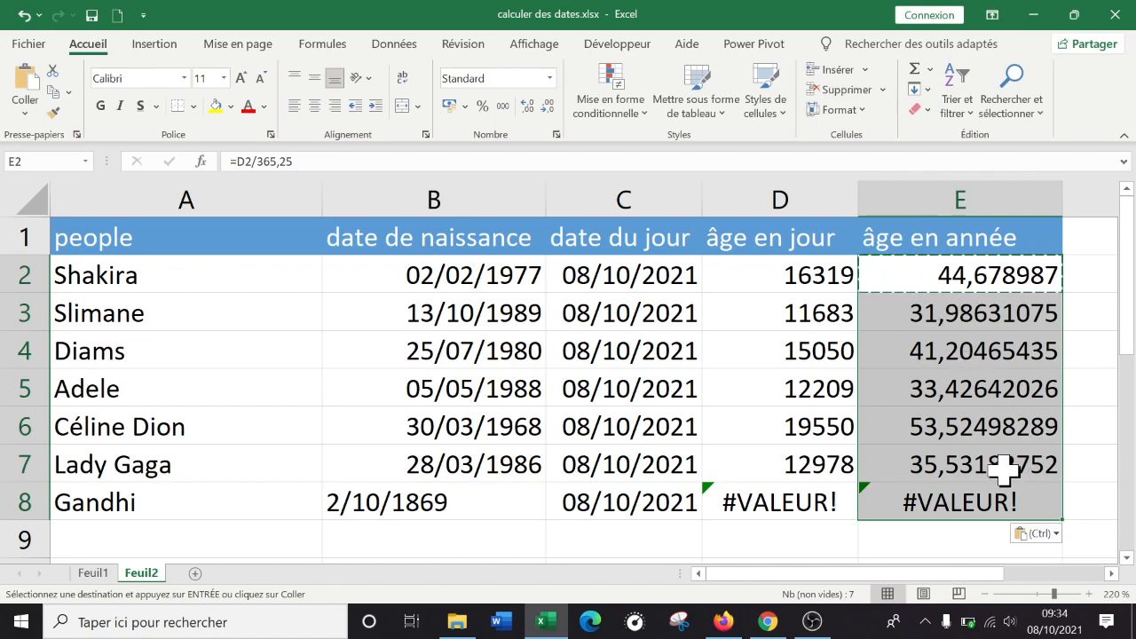
# Step: Review the ages in years in column E and how E2 is derived from the age in days in D2
pyautogui.click(16, 429)
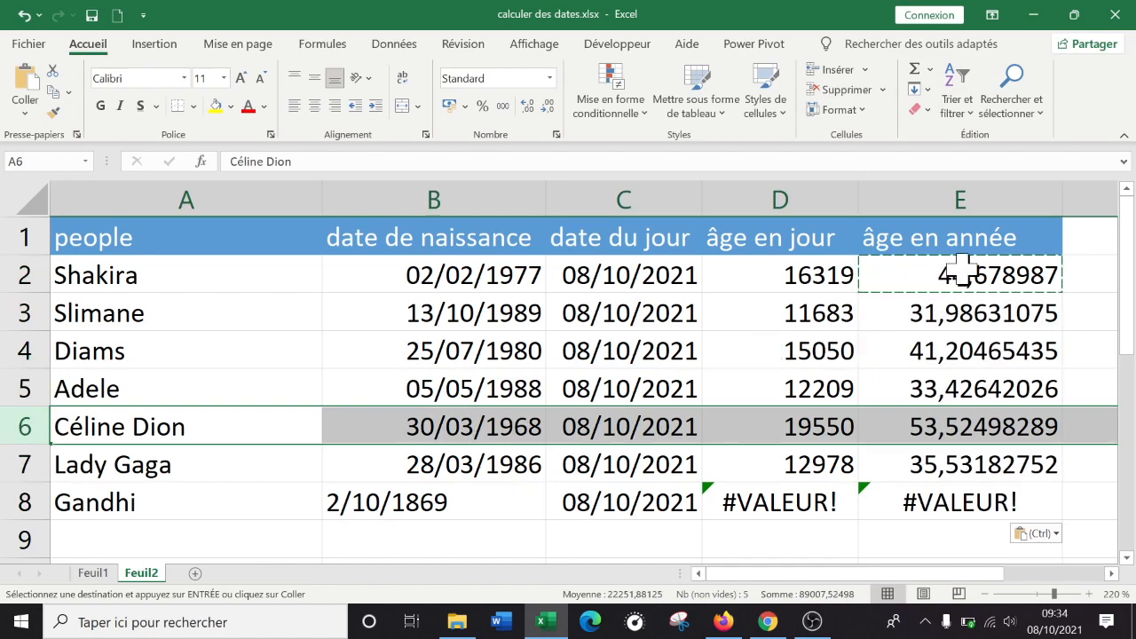
pyautogui.click(983, 276)
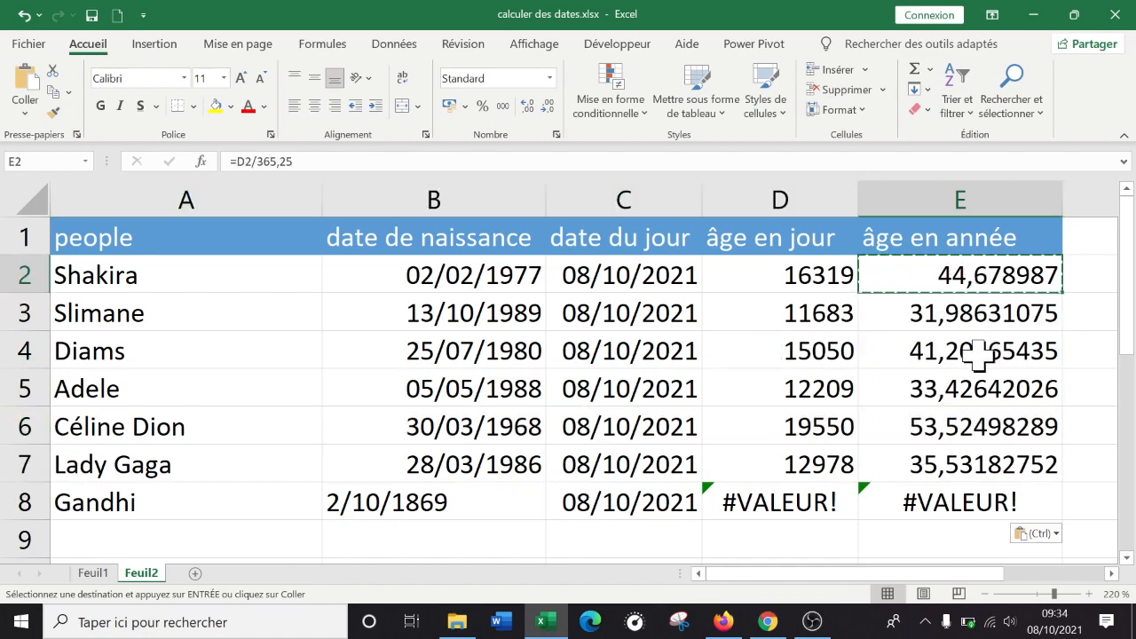
pyautogui.click(985, 379)
pyautogui.press('Escape')
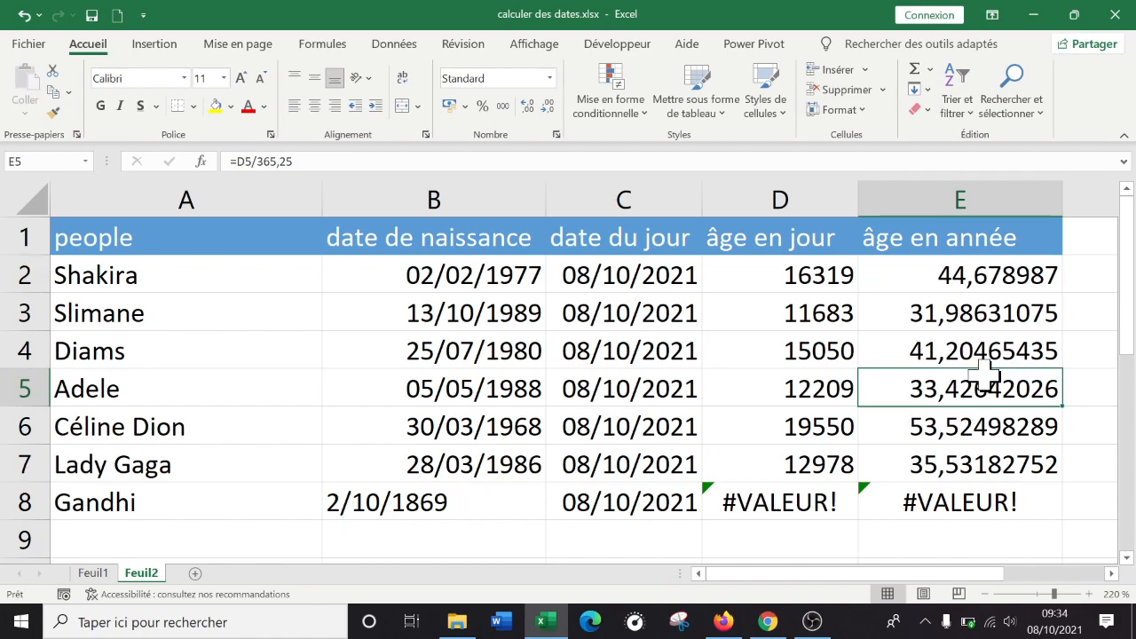
pyautogui.click(969, 275)
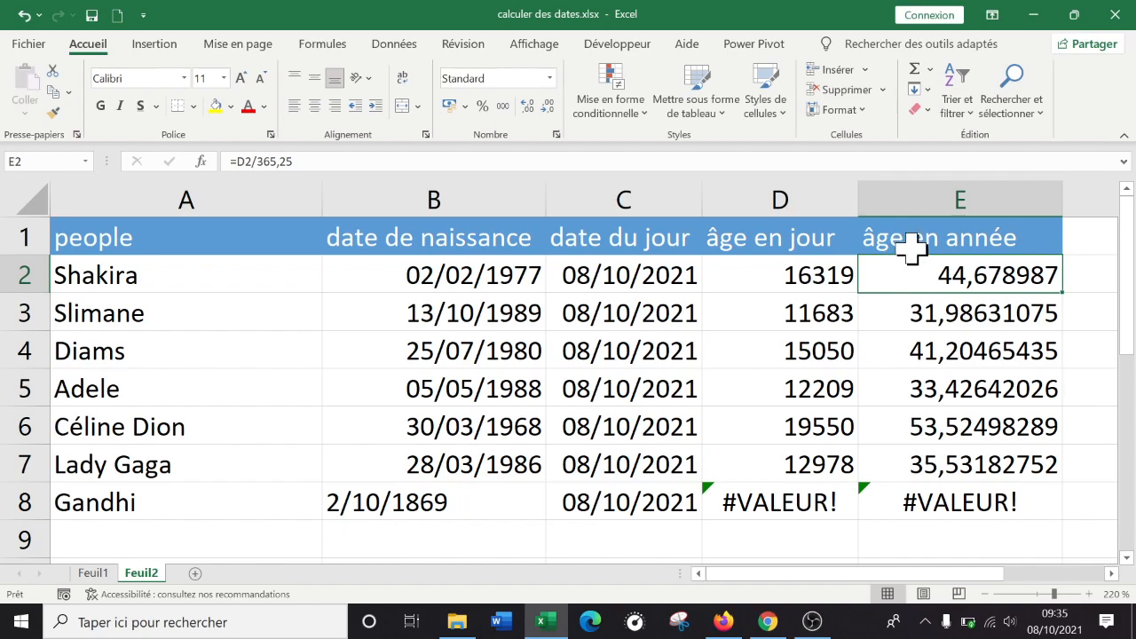
pyautogui.doubleClick(974, 271)
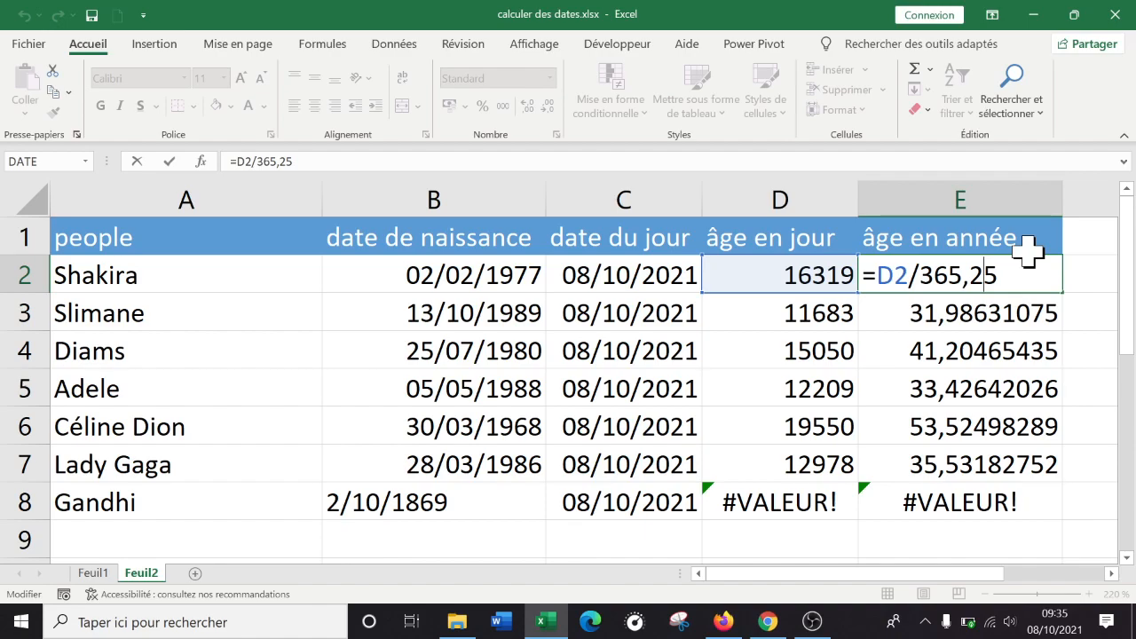
pyautogui.press('Return')
pyautogui.press('Left')
pyautogui.press('Up')
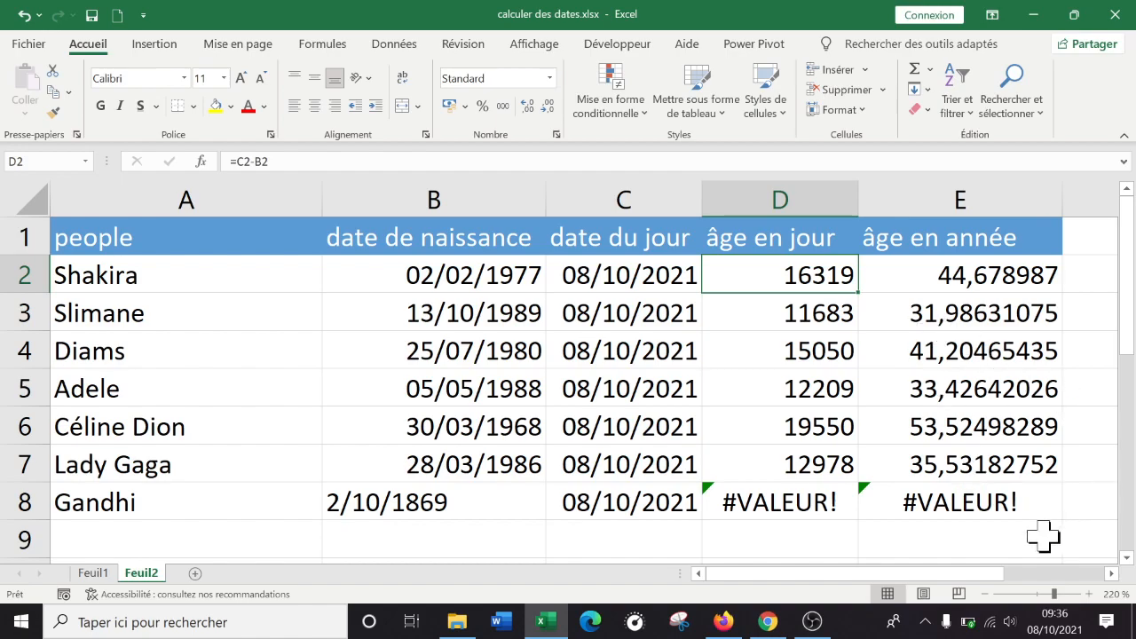
pyautogui.click(960, 530)
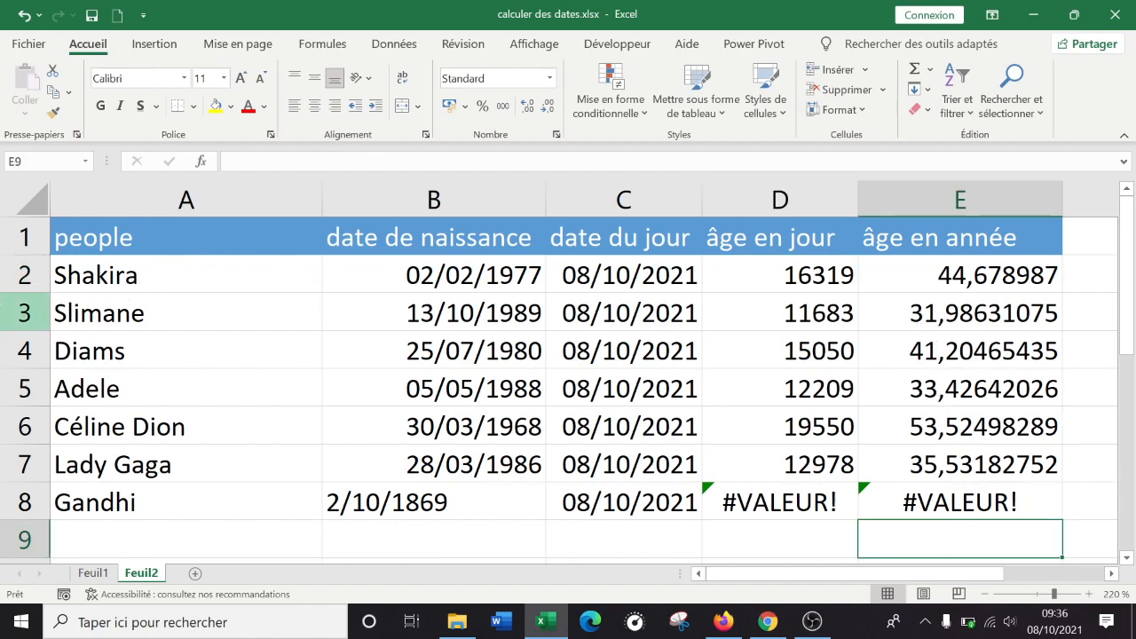
pyautogui.click(24, 314)
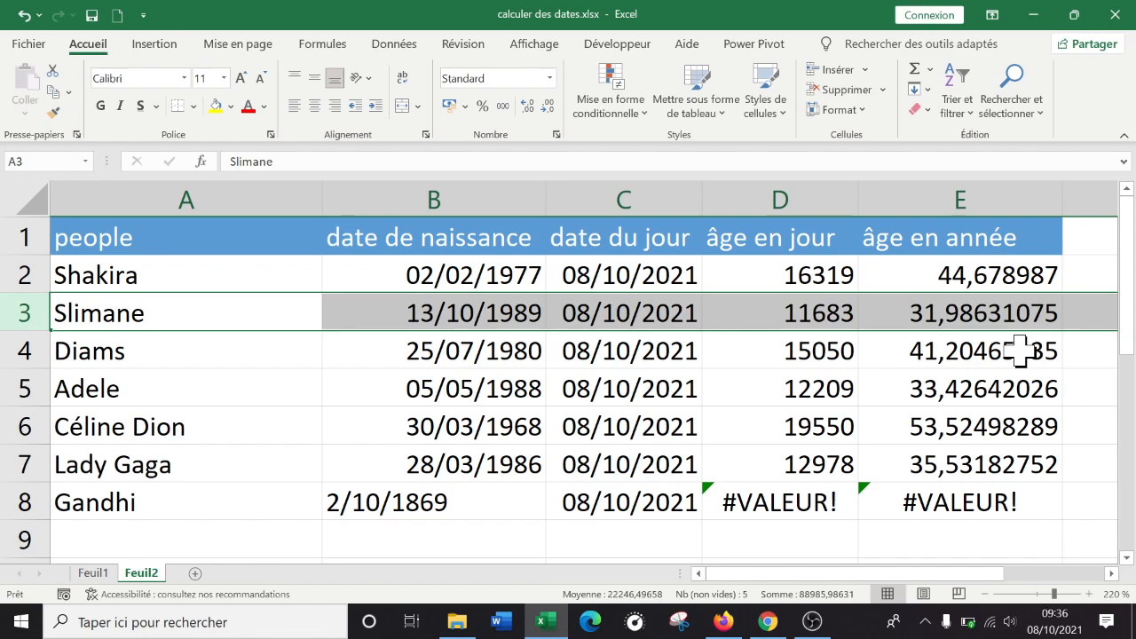
# Step: Format the ages in years in column E as Nombre with three decimal places
pyautogui.click(1012, 497)
pyautogui.click(786, 410)
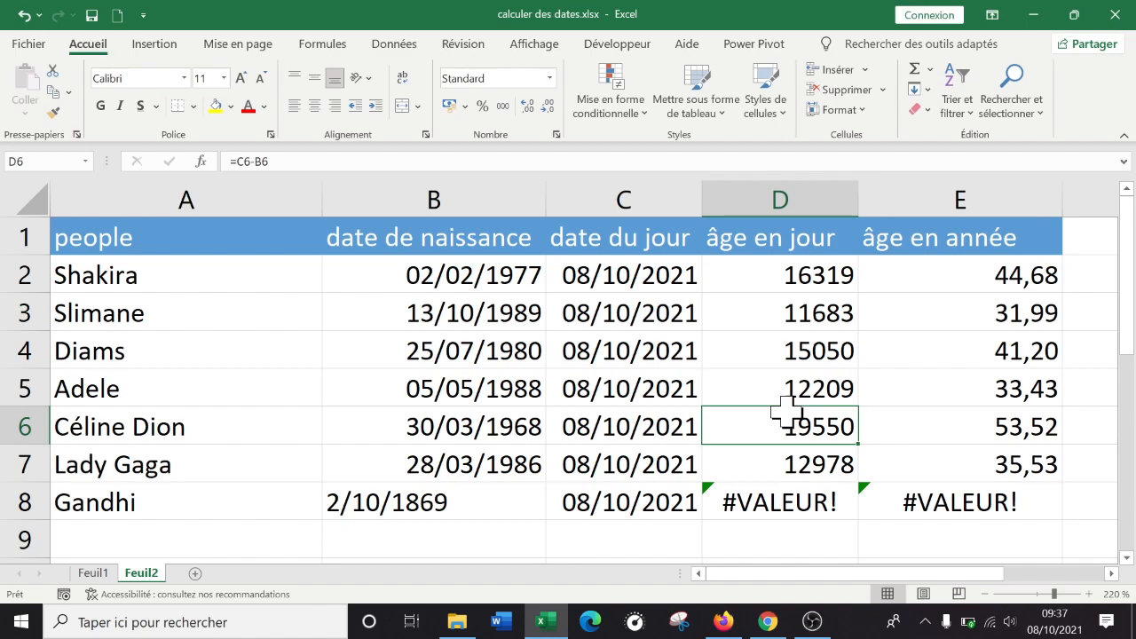
pyautogui.click(1009, 535)
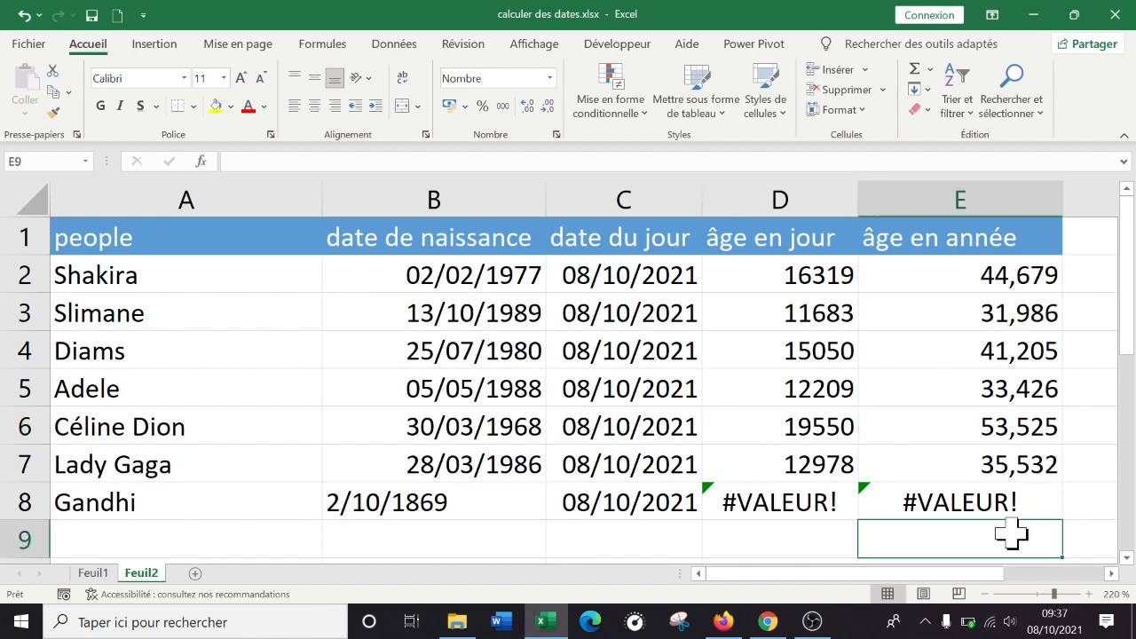
pyautogui.click(822, 627)
pyautogui.click(812, 621)
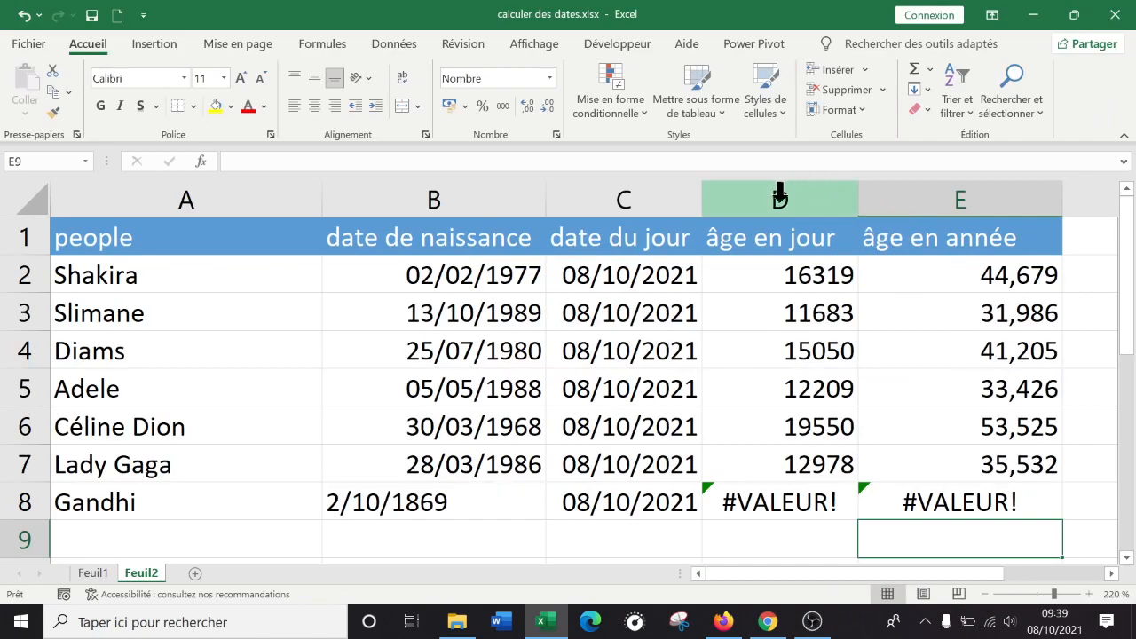
# Step: Delete the whole "âge en année" column E from the sheet
pyautogui.moveTo(756, 191); pyautogui.dragTo(785, 199)
pyautogui.click(955, 199)
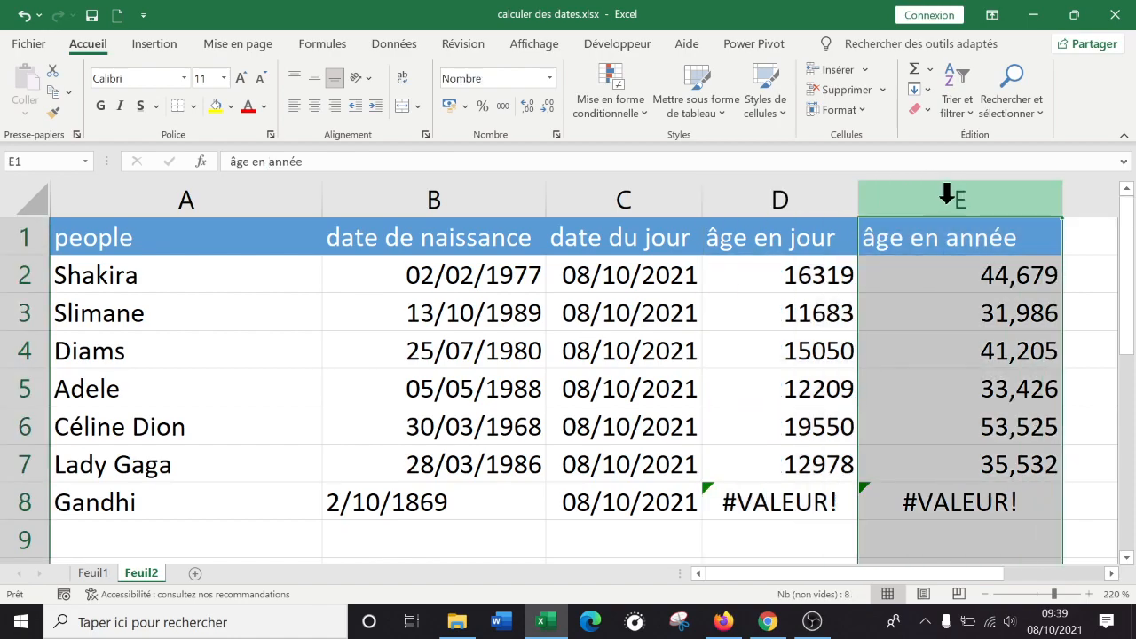
pyautogui.click(938, 320)
pyautogui.click(955, 199)
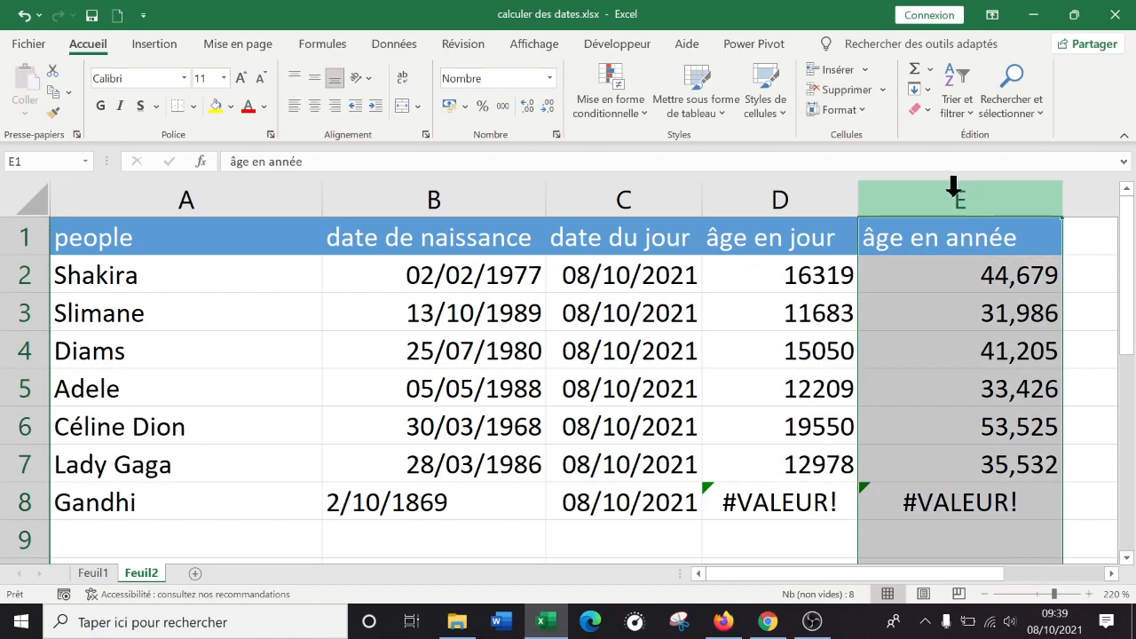
pyautogui.moveTo(944, 231); pyautogui.dragTo(957, 499)
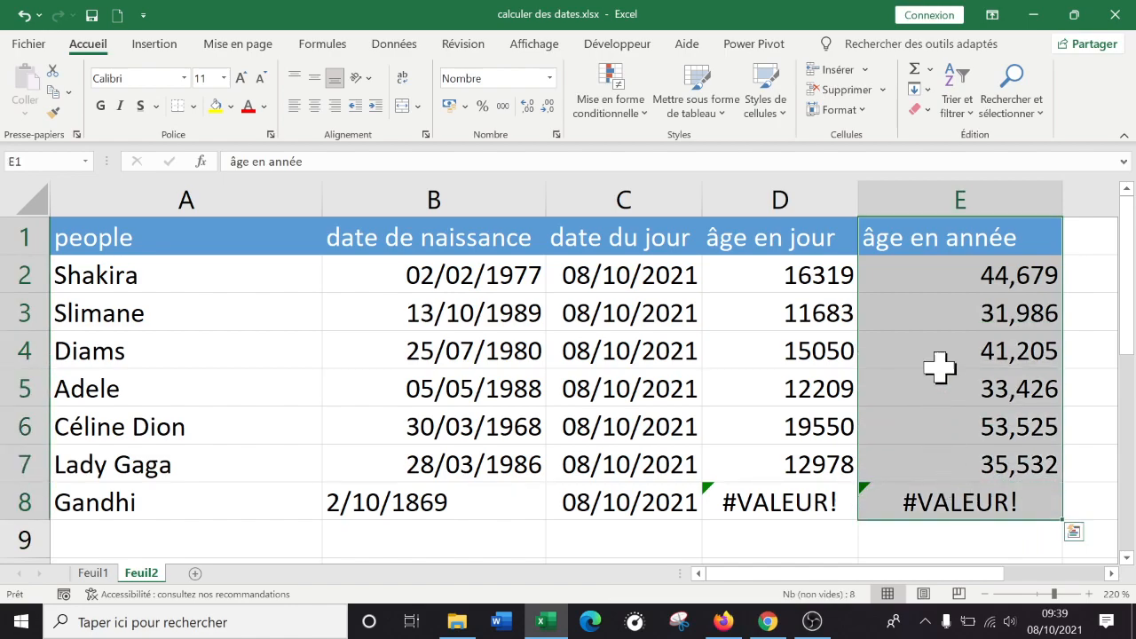
pyautogui.click(943, 188)
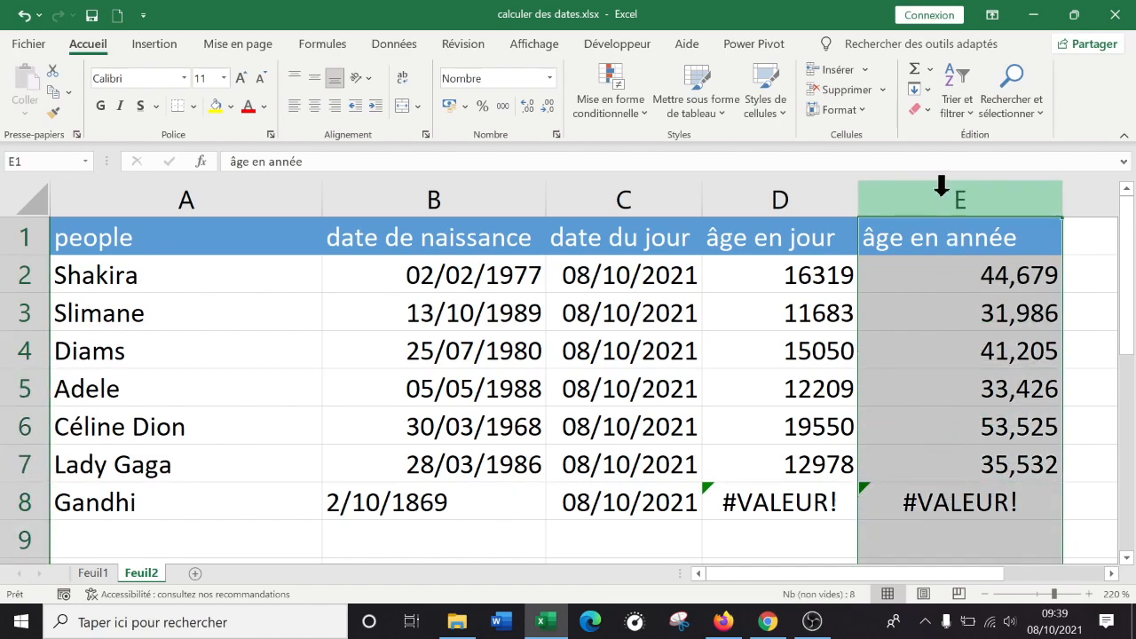
pyautogui.rightClick(941, 188)
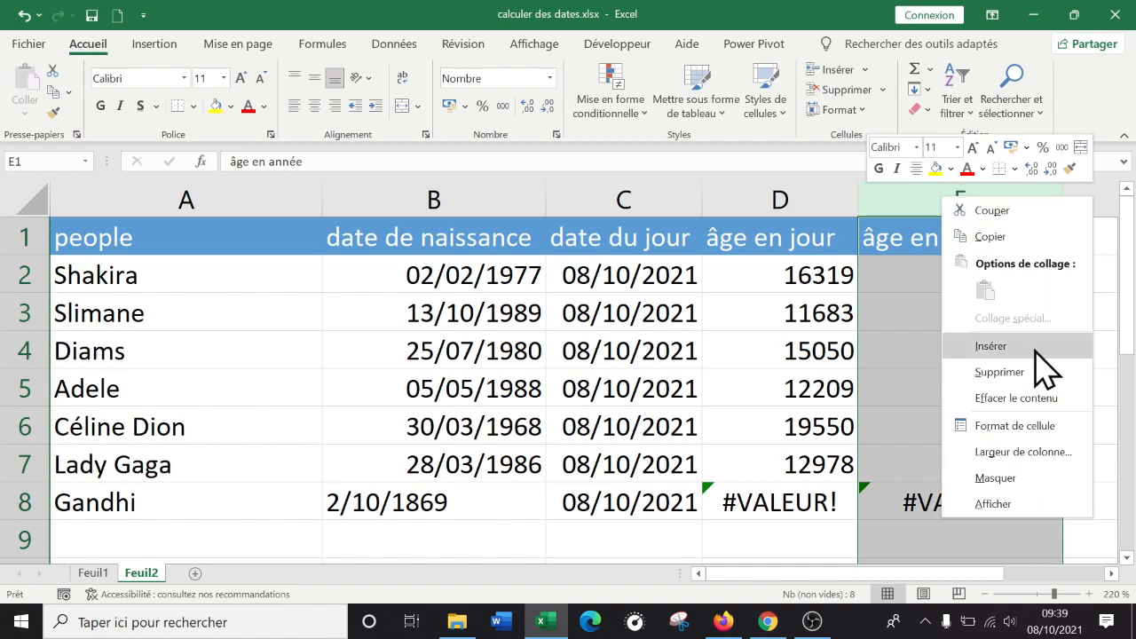
pyautogui.click(1021, 371)
pyautogui.click(950, 338)
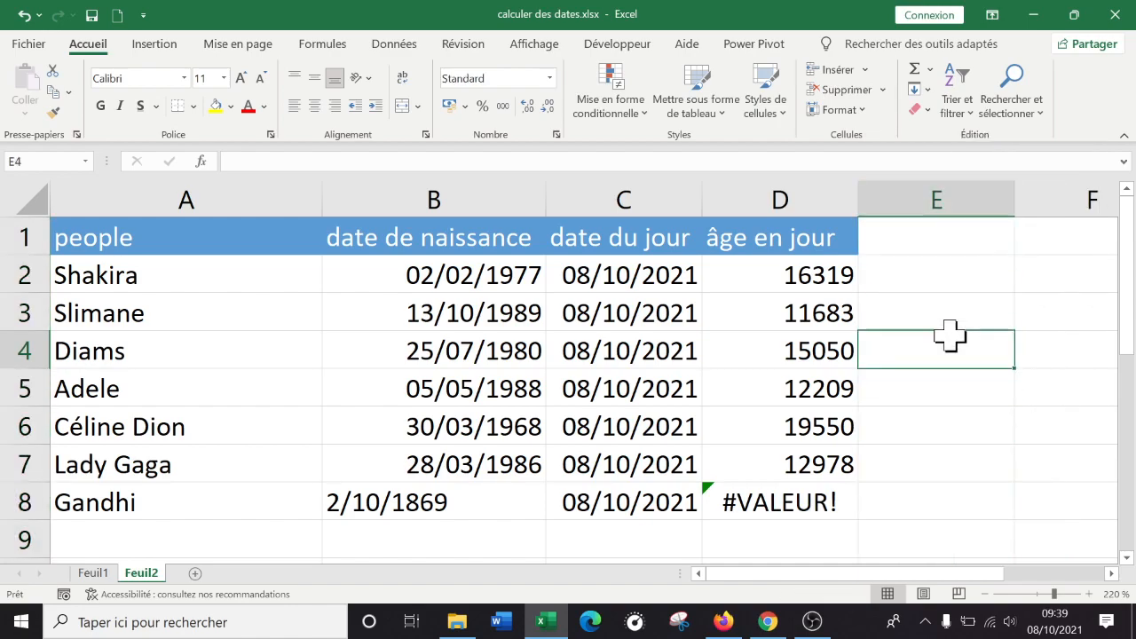
# Step: Examine how the age in days for Shakira is calculated in D2
pyautogui.press('Left')
pyautogui.press('Up')
pyautogui.press('Up')
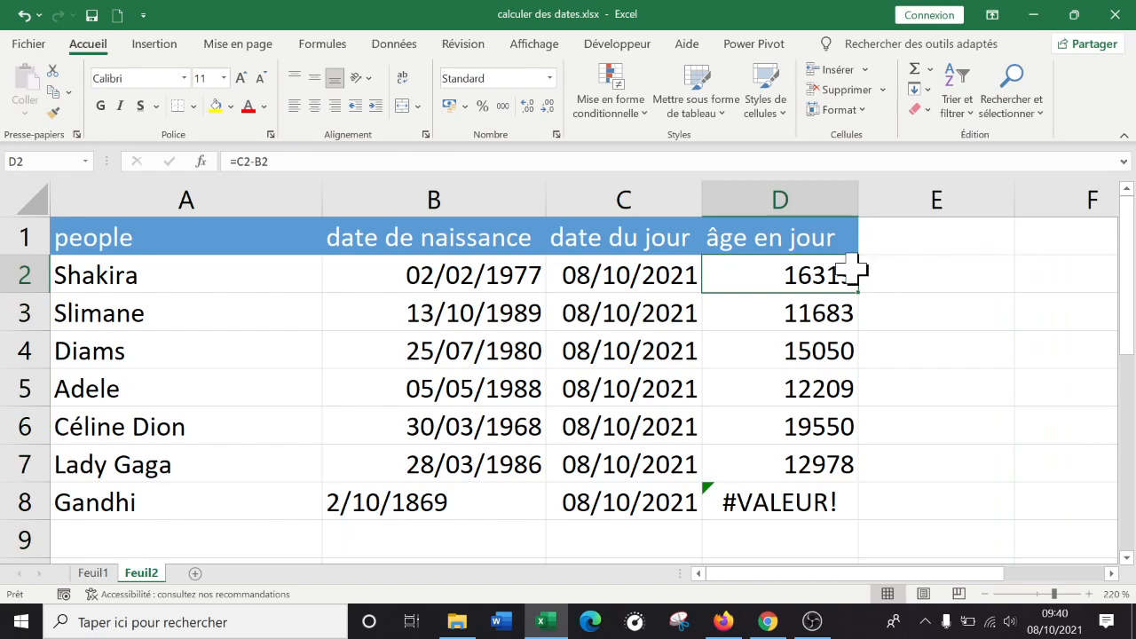
pyautogui.doubleClick(802, 272)
pyautogui.click(783, 349)
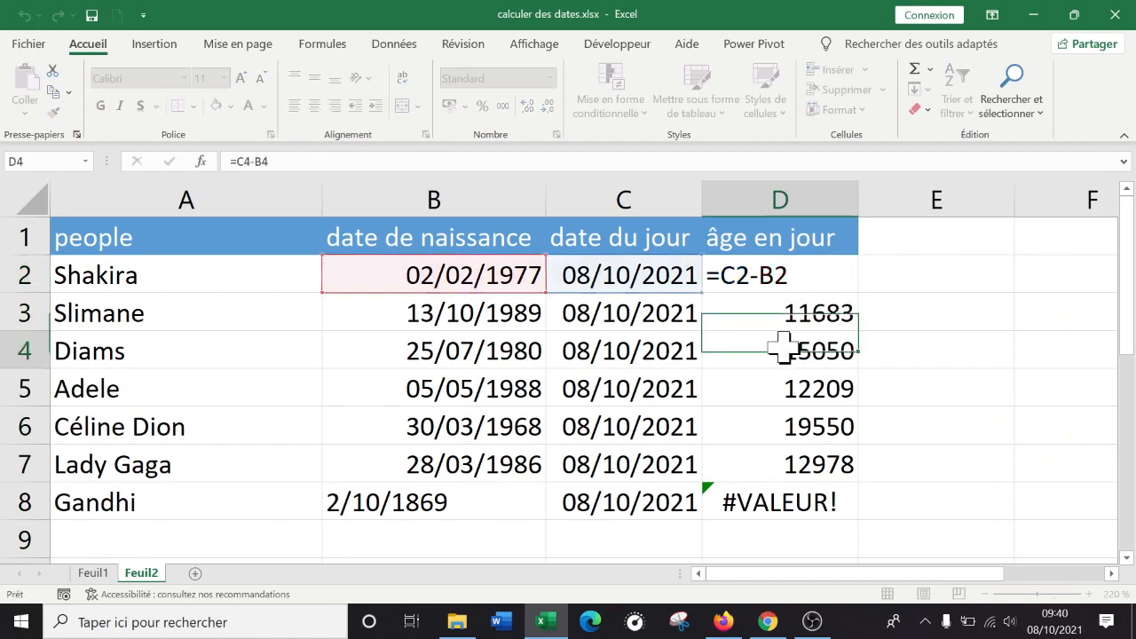
pyautogui.doubleClick(785, 277)
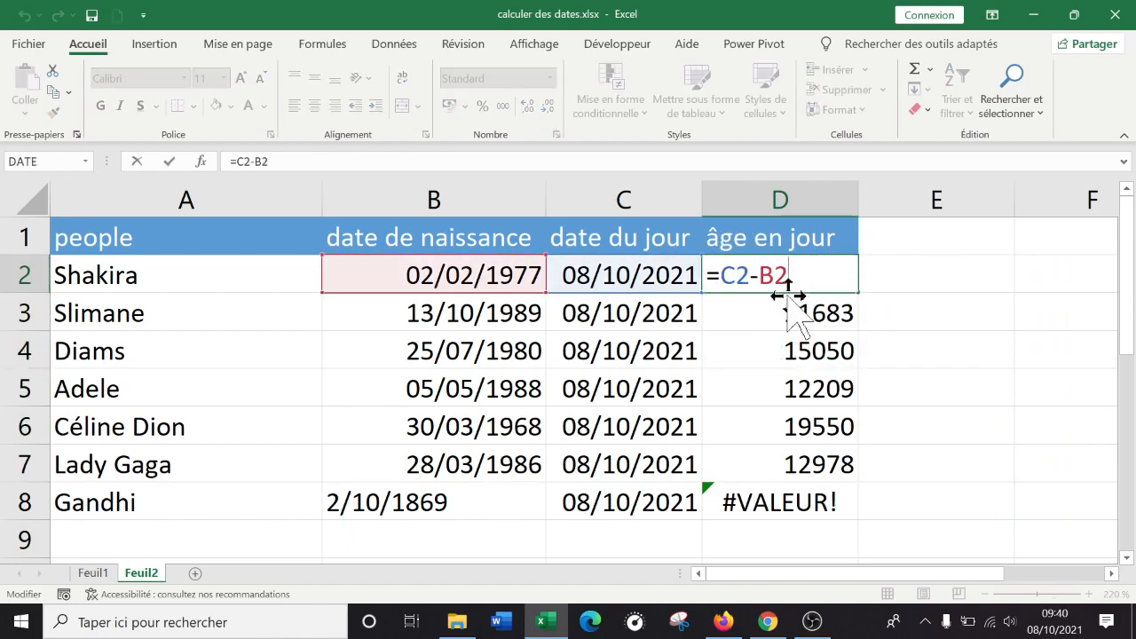
pyautogui.click(830, 337)
pyautogui.click(780, 281)
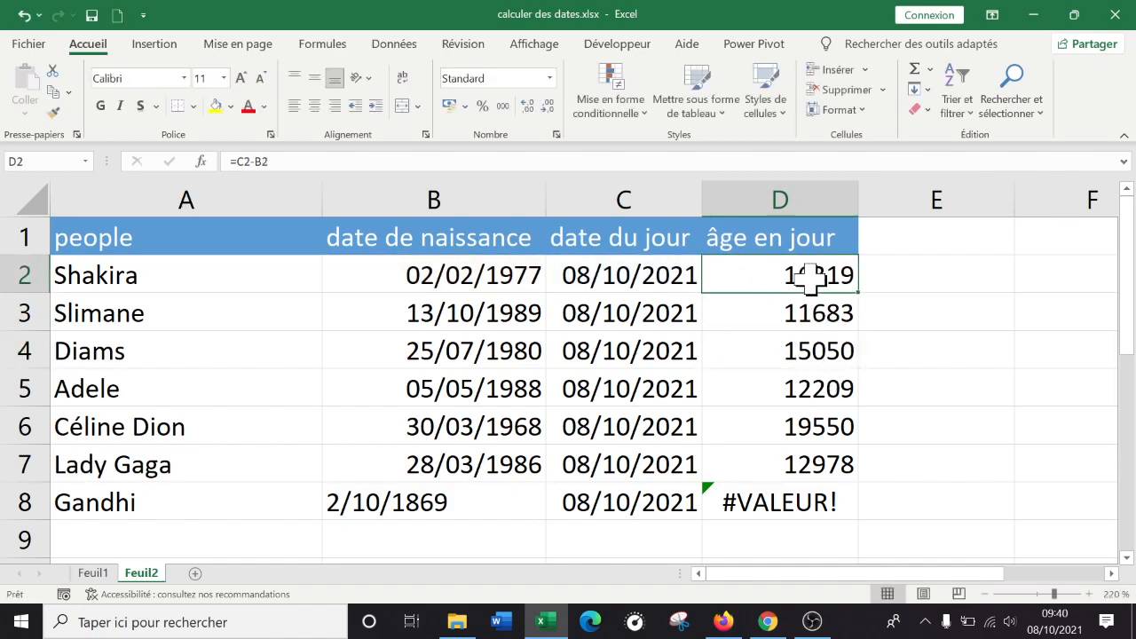
# Step: Change the formula in D2 to =(C2-B2)/365,25 to compute the age directly in years
pyautogui.doubleClick(768, 275)
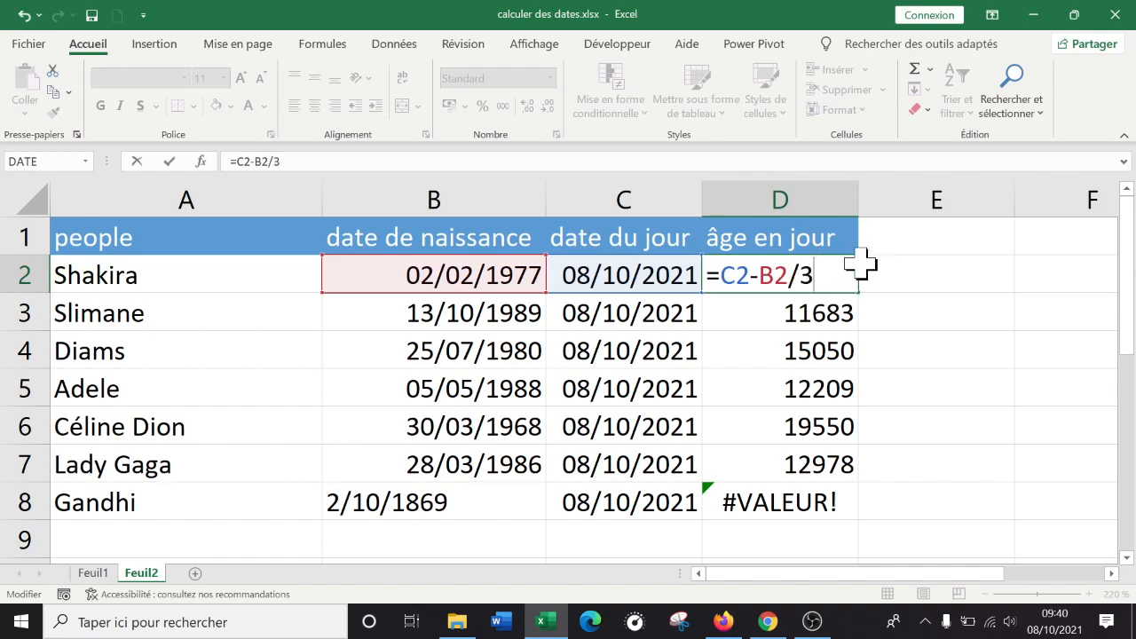
pyautogui.write('/365,25')
pyautogui.click(720, 276)
pyautogui.write('(')
pyautogui.click(798, 277)
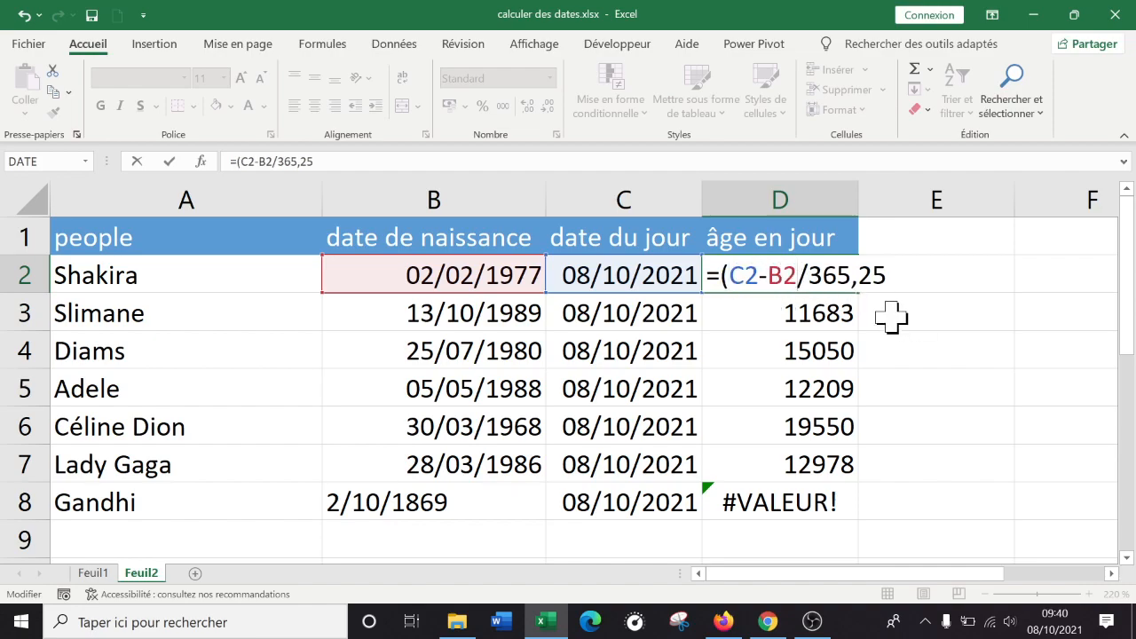
pyautogui.write(')')
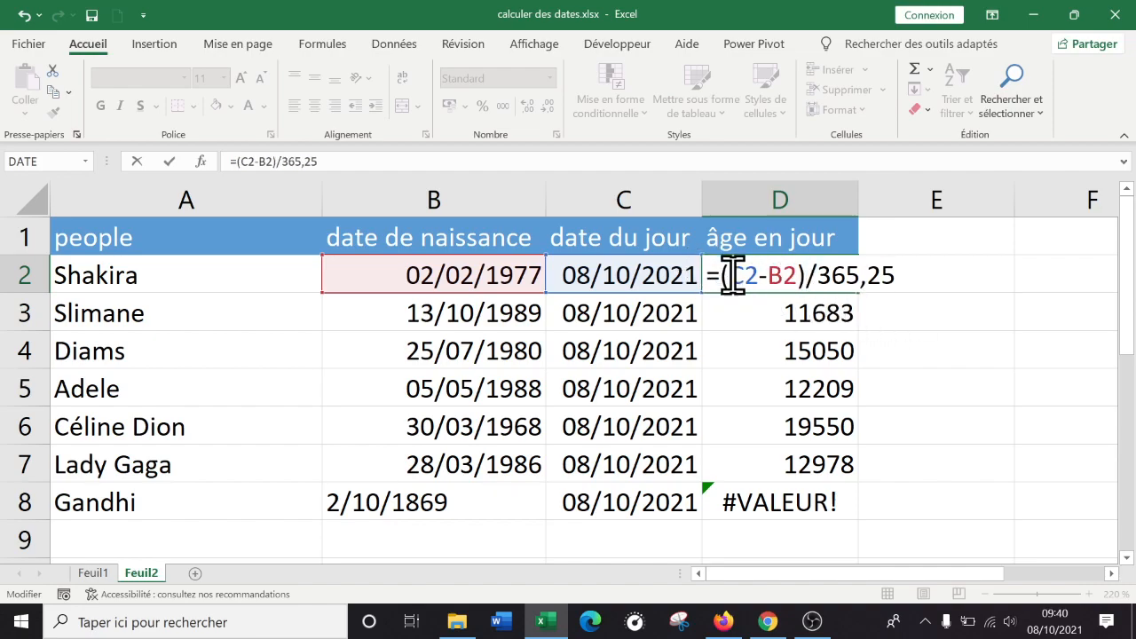
# Step: Try enclosing only the division in parentheses in D2, as =C2-(B2/365,25)
pyautogui.click(733, 276)
pyautogui.press('BackSpace')
pyautogui.click(797, 276)
pyautogui.press('BackSpace')
pyautogui.moveTo(767, 268); pyautogui.dragTo(877, 266)
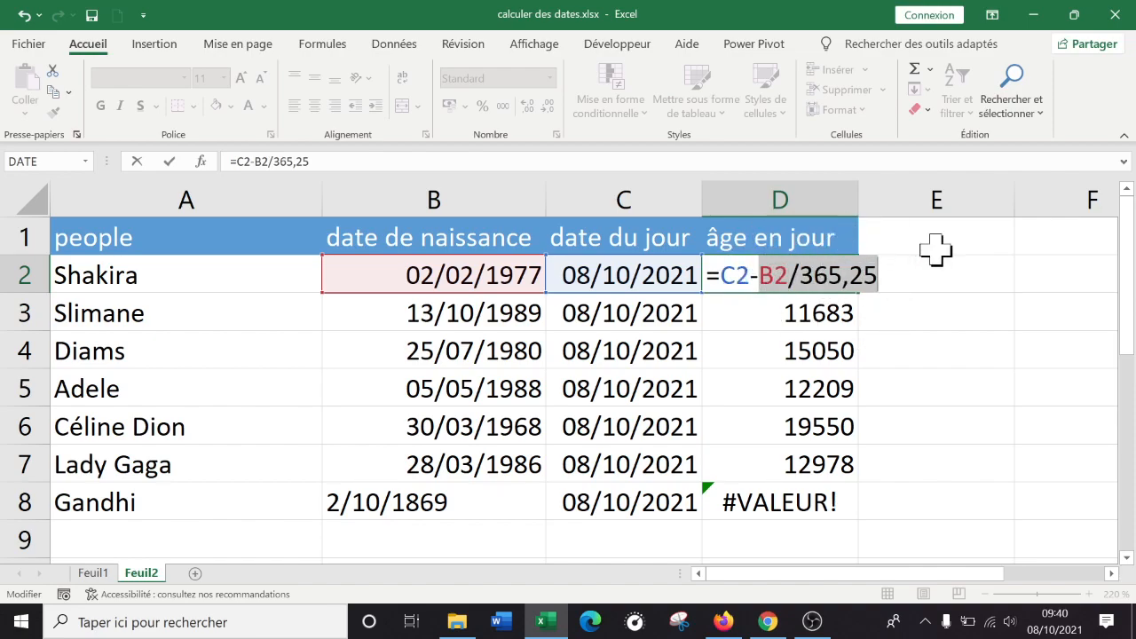
pyautogui.click(765, 268)
pyautogui.write('(')
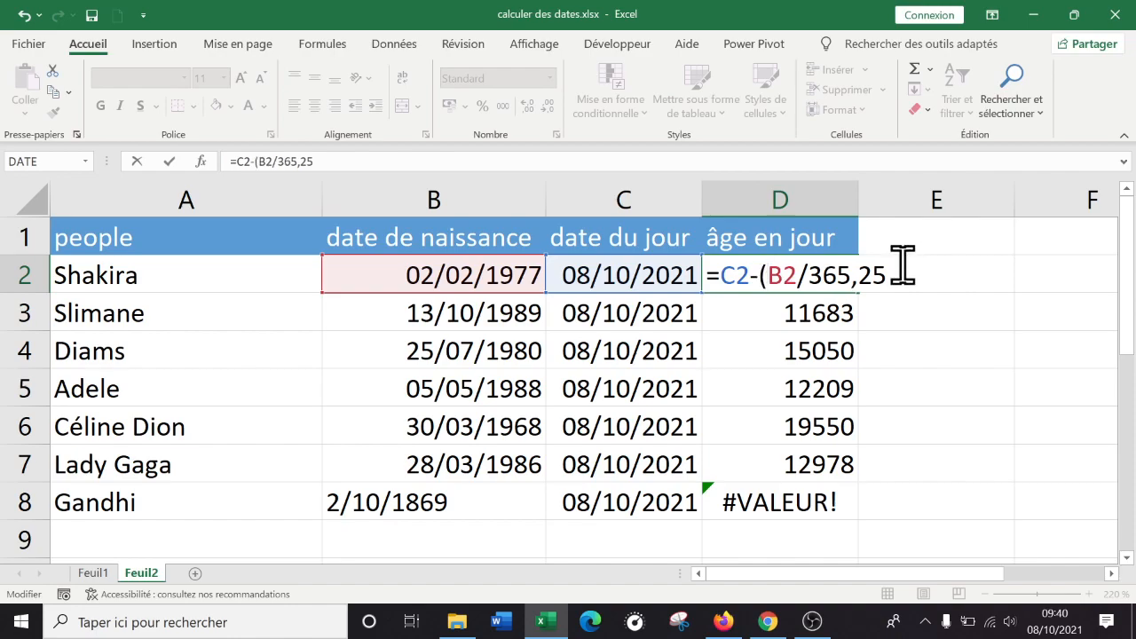
pyautogui.write(')')
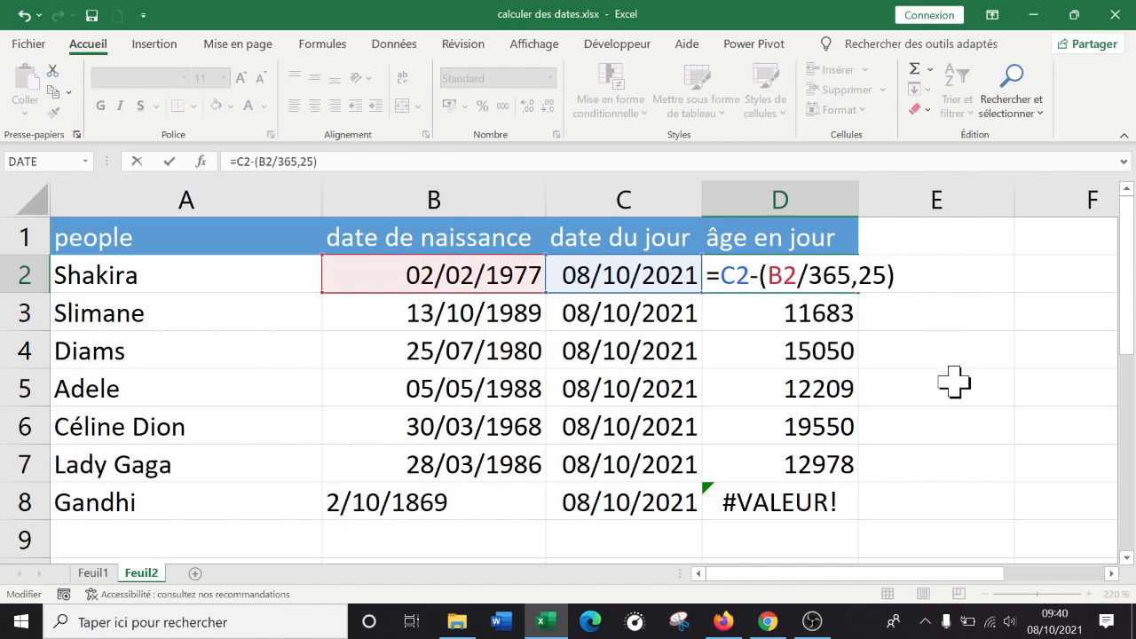
# Step: Put the parentheses back around the date subtraction in D2 and commit =(C2-B2)/365,25
pyautogui.click(773, 275)
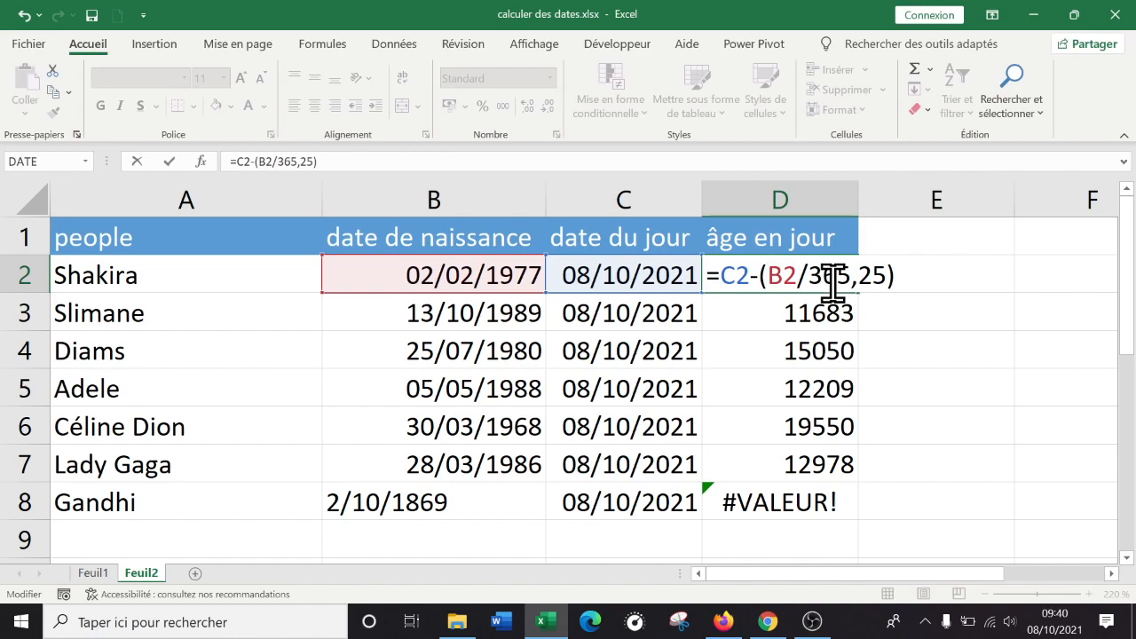
pyautogui.press('BackSpace')
pyautogui.click(877, 276)
pyautogui.press('BackSpace')
pyautogui.click(721, 275)
pyautogui.write('(')
pyautogui.click(804, 276)
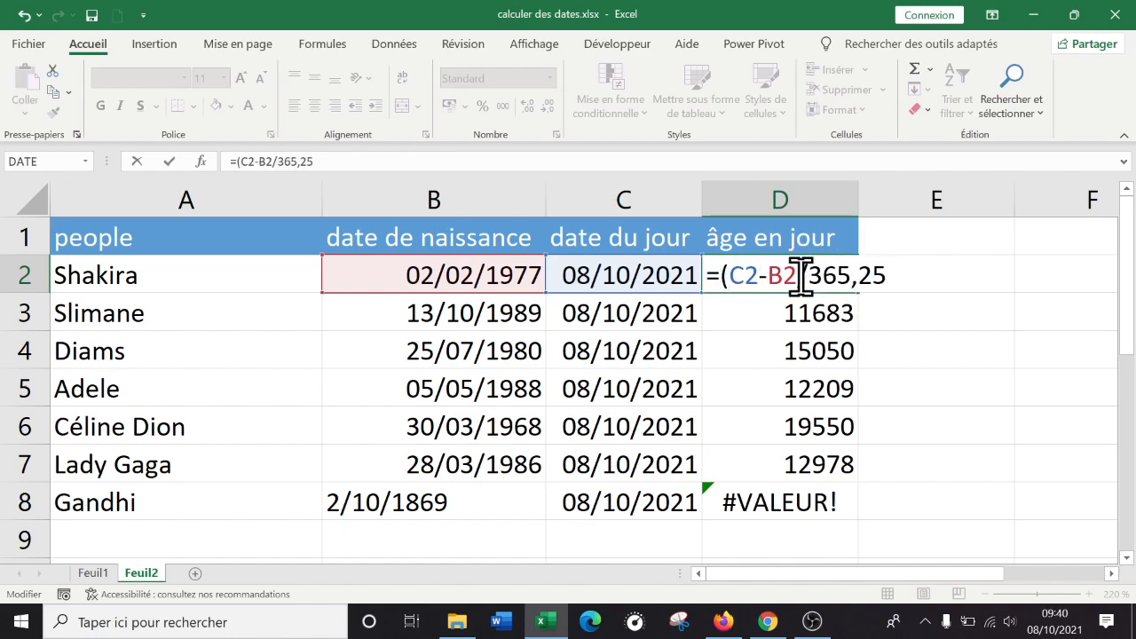
pyautogui.write(')')
pyautogui.moveTo(722, 275); pyautogui.dragTo(809, 277)
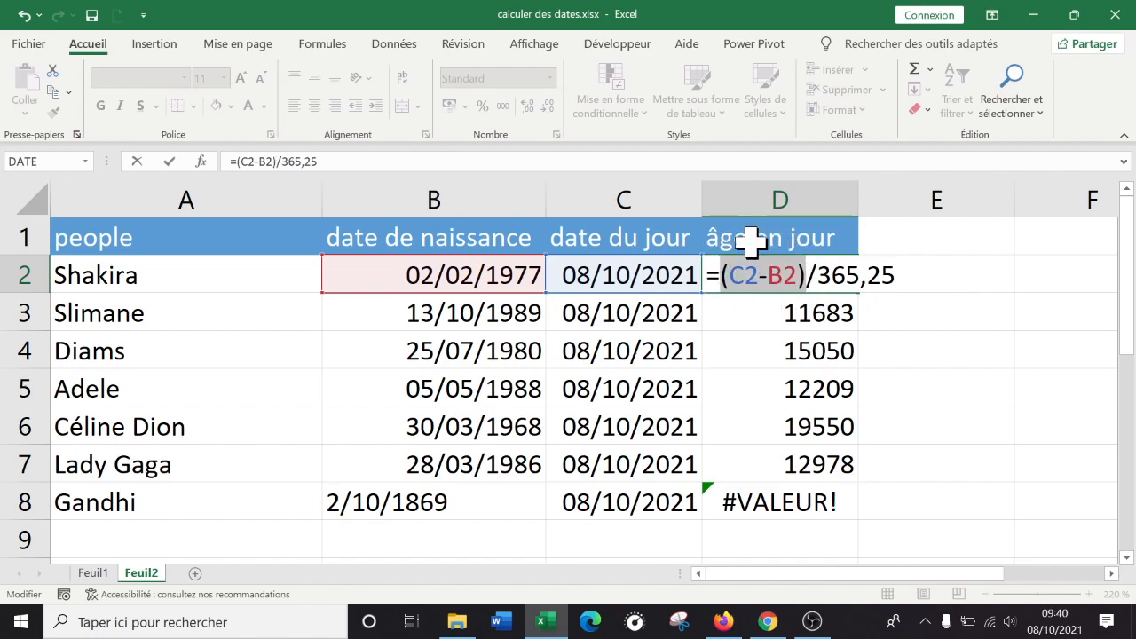
pyautogui.press('Return')
# Step: Fill the D2 formula down to D8 for the remaining people and recheck the formula in D2
pyautogui.click(843, 266)
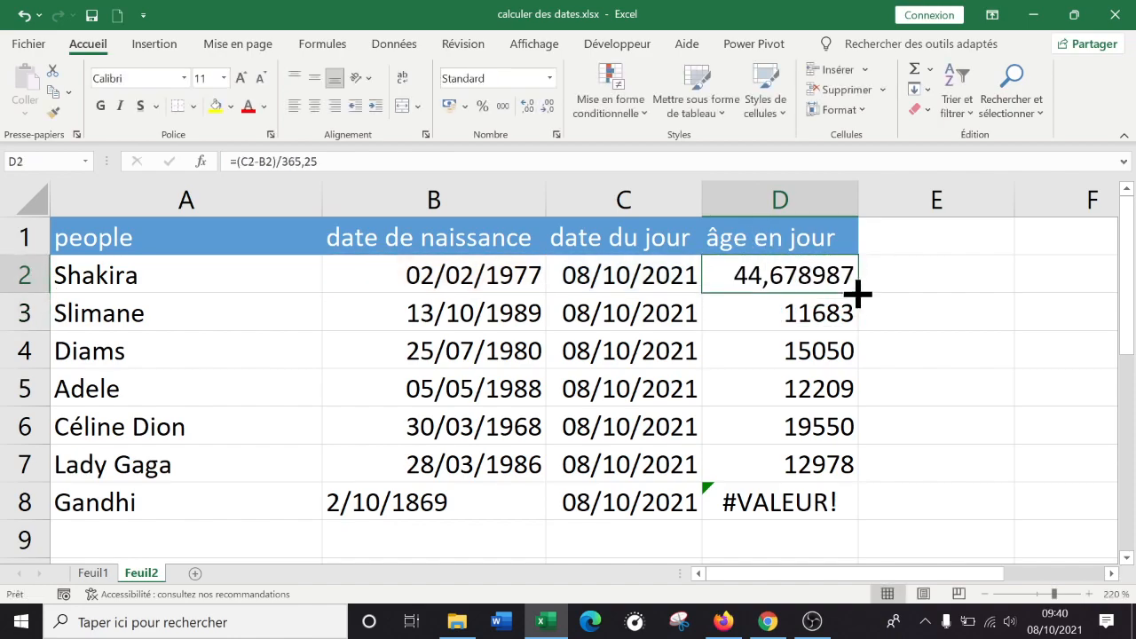
pyautogui.moveTo(863, 289); pyautogui.dragTo(852, 509)
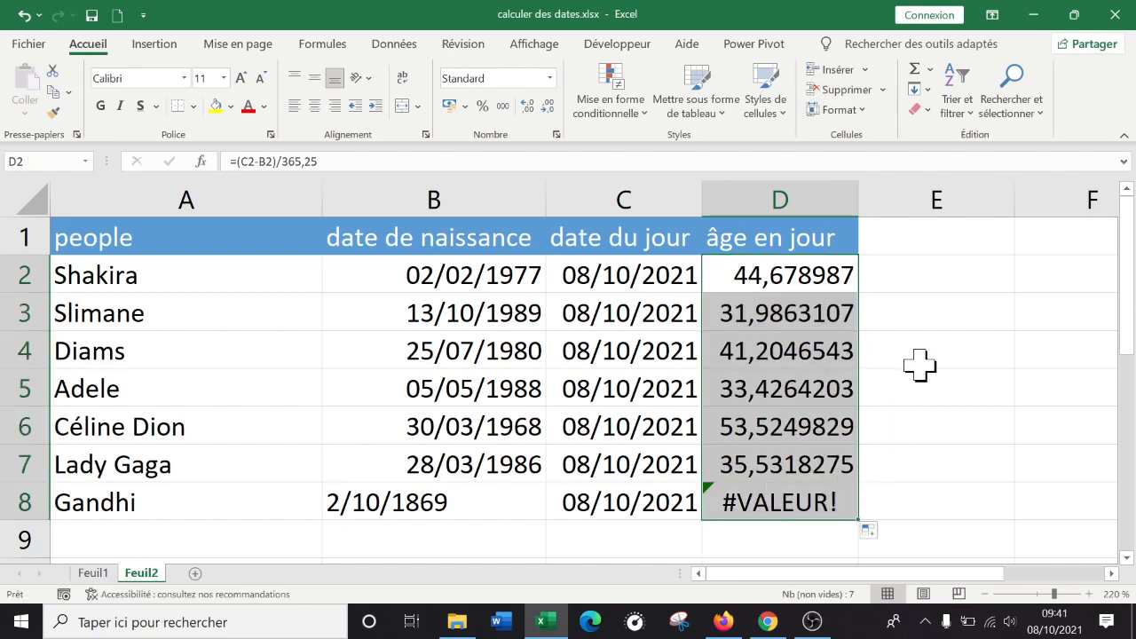
pyautogui.press('F2')
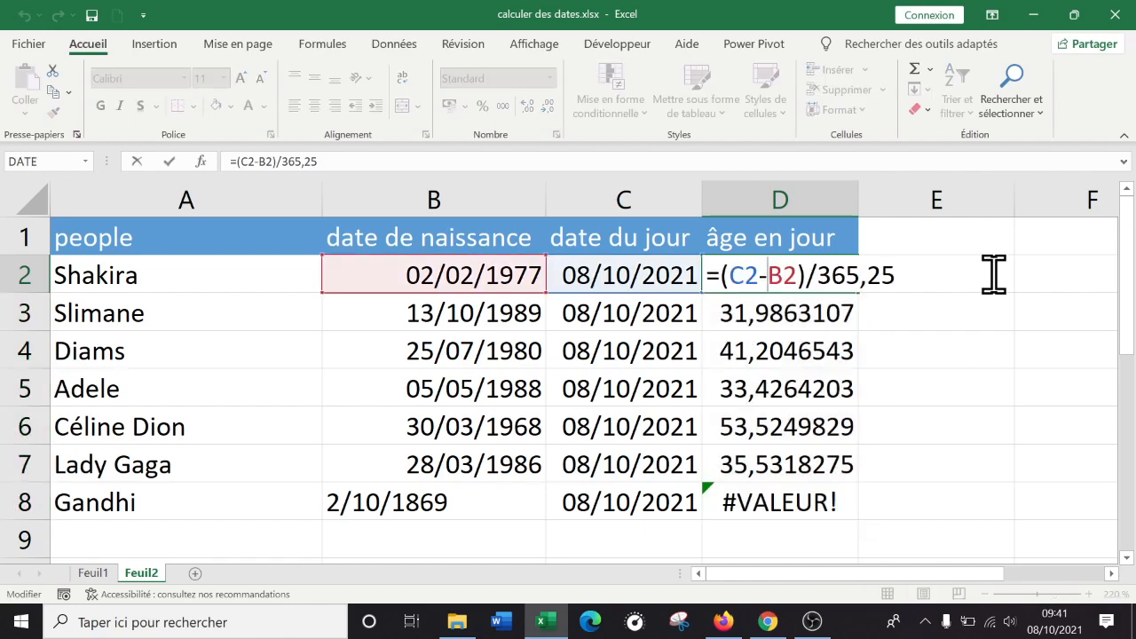
pyautogui.press('Return')
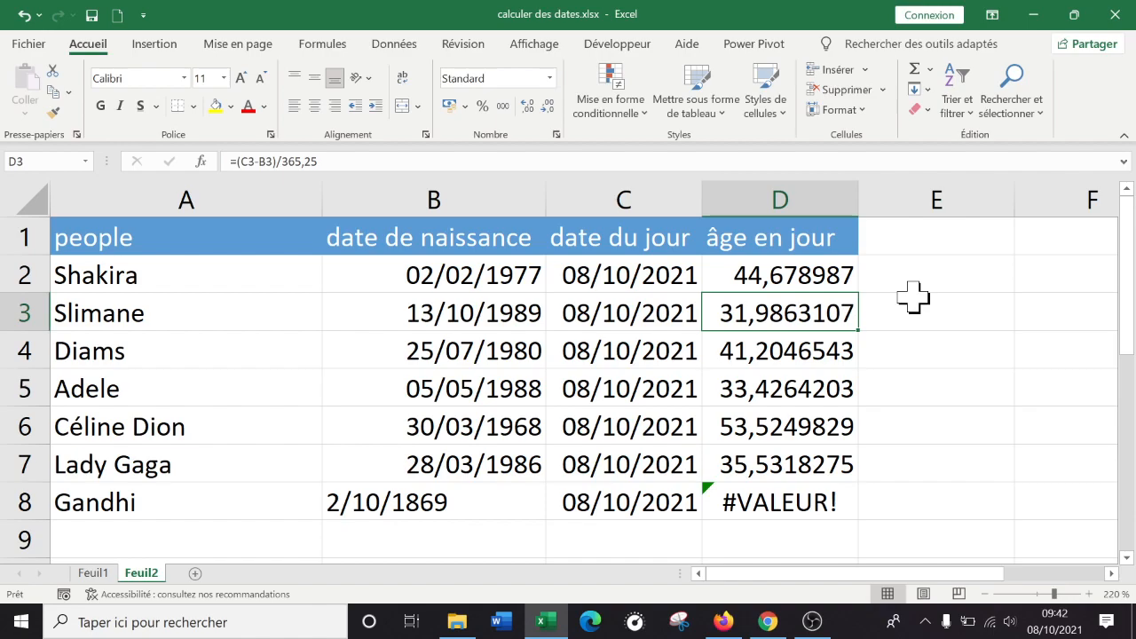
# Step: Examine the repeated dates in the "date du jour" column C and their use in the D2 formula
pyautogui.click(642, 268)
pyautogui.click(646, 322)
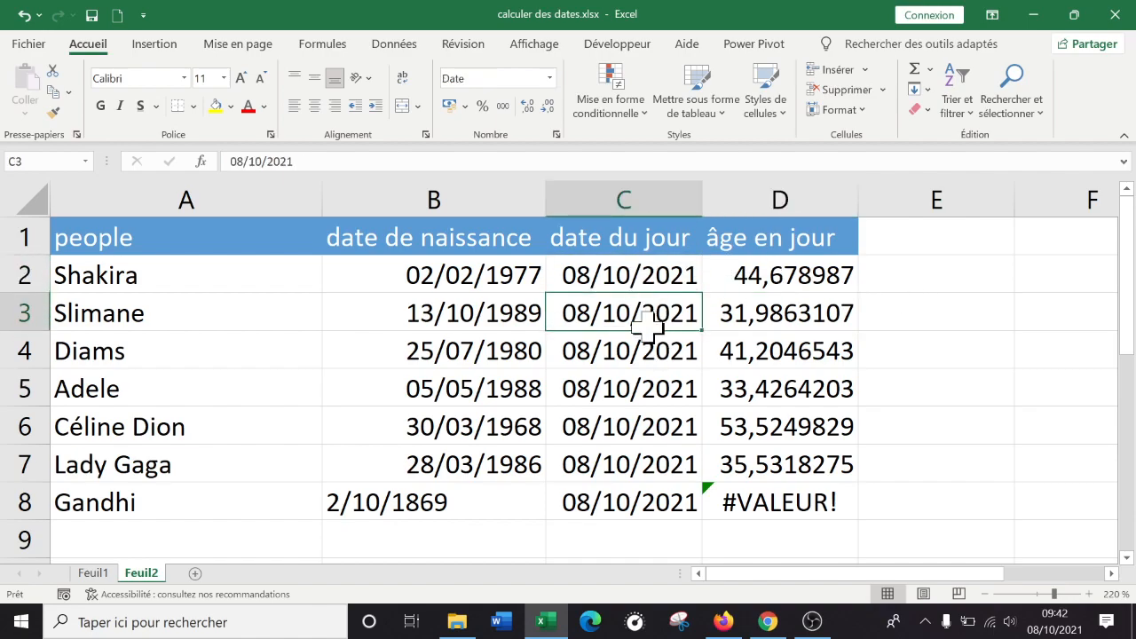
pyautogui.click(643, 355)
pyautogui.click(645, 249)
pyautogui.click(649, 277)
pyautogui.click(654, 313)
pyautogui.click(658, 351)
pyautogui.click(654, 274)
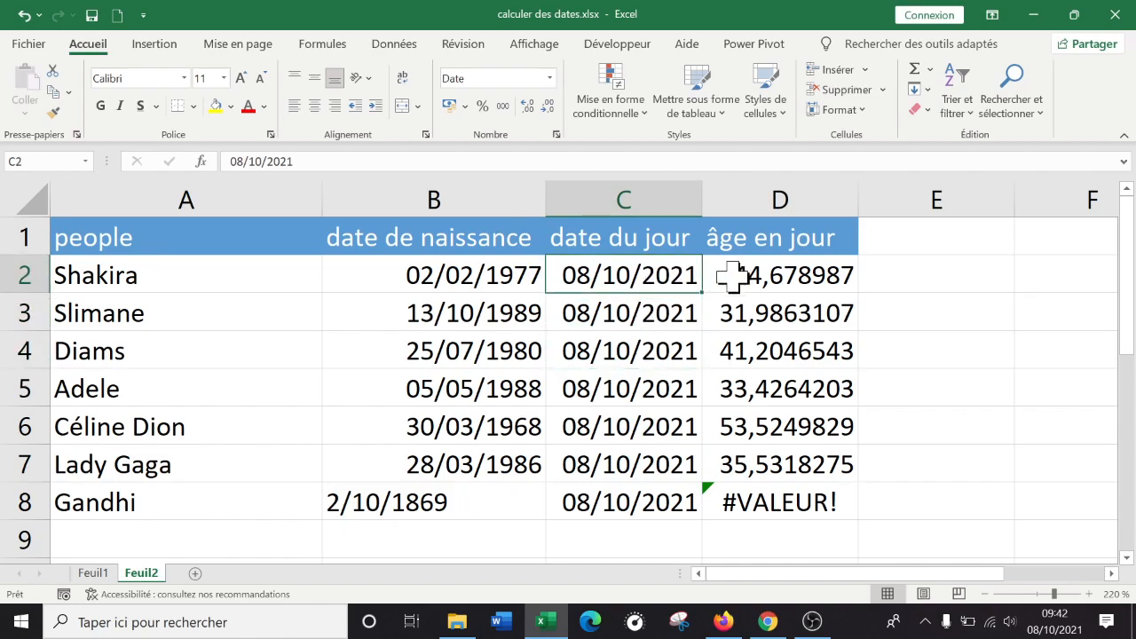
pyautogui.click(799, 277)
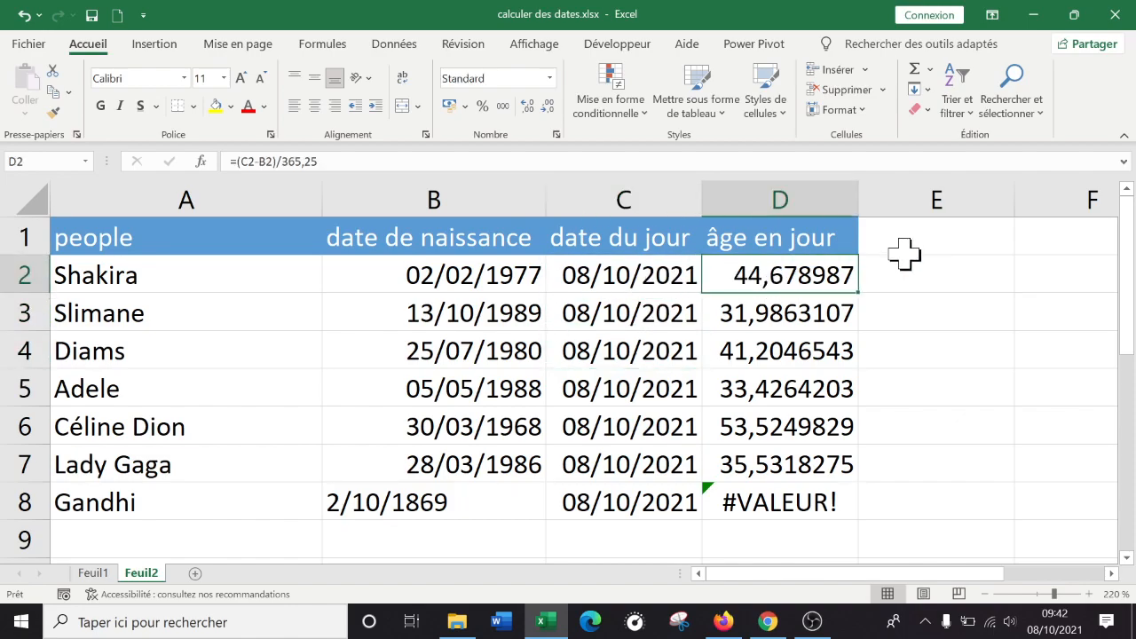
pyautogui.click(640, 273)
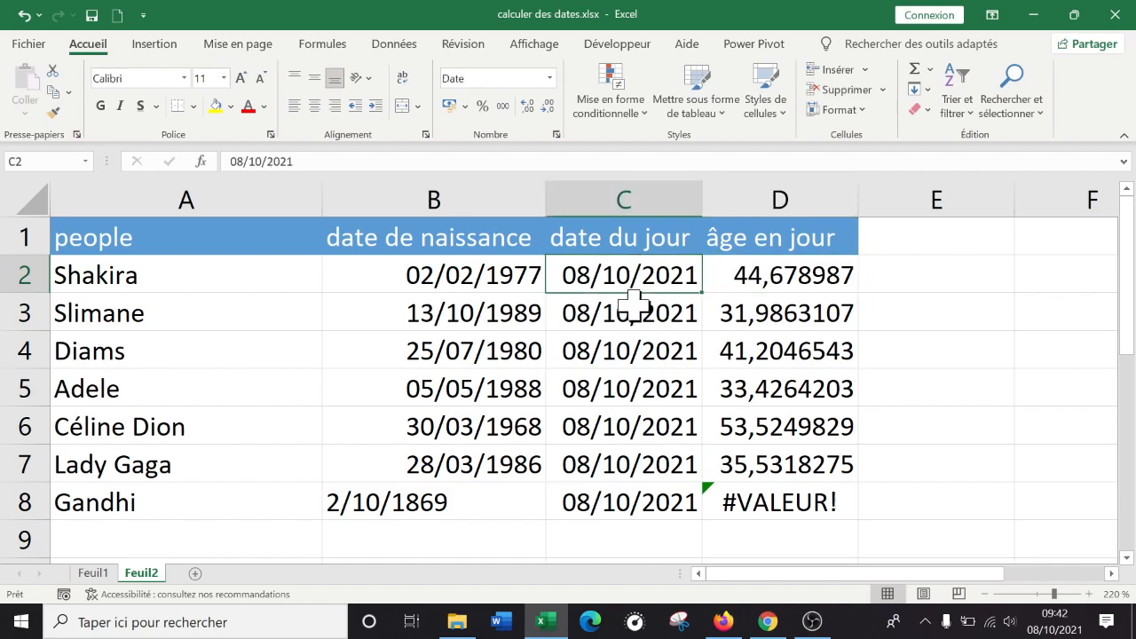
pyautogui.click(633, 311)
pyautogui.click(631, 350)
pyautogui.click(627, 387)
pyautogui.click(621, 426)
pyautogui.click(621, 187)
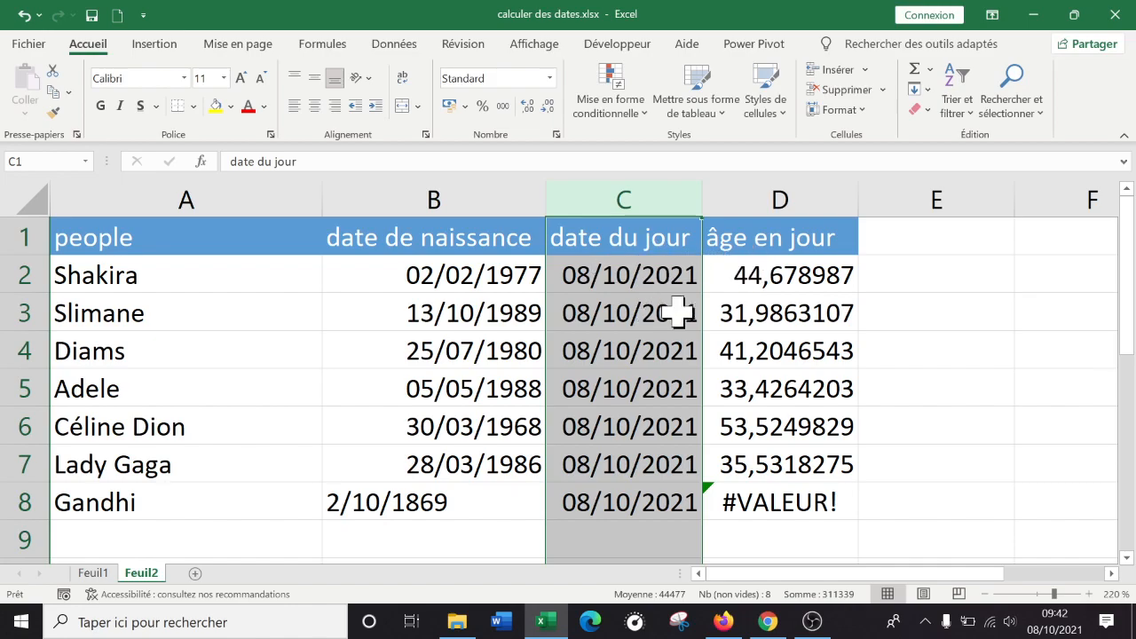
# Step: Replace the C2 reference in the D2 formula with AUJOURDHUI(), giving =(AUJOURDHUI()-B2)/365,25
pyautogui.click(762, 275)
pyautogui.doubleClick(804, 276)
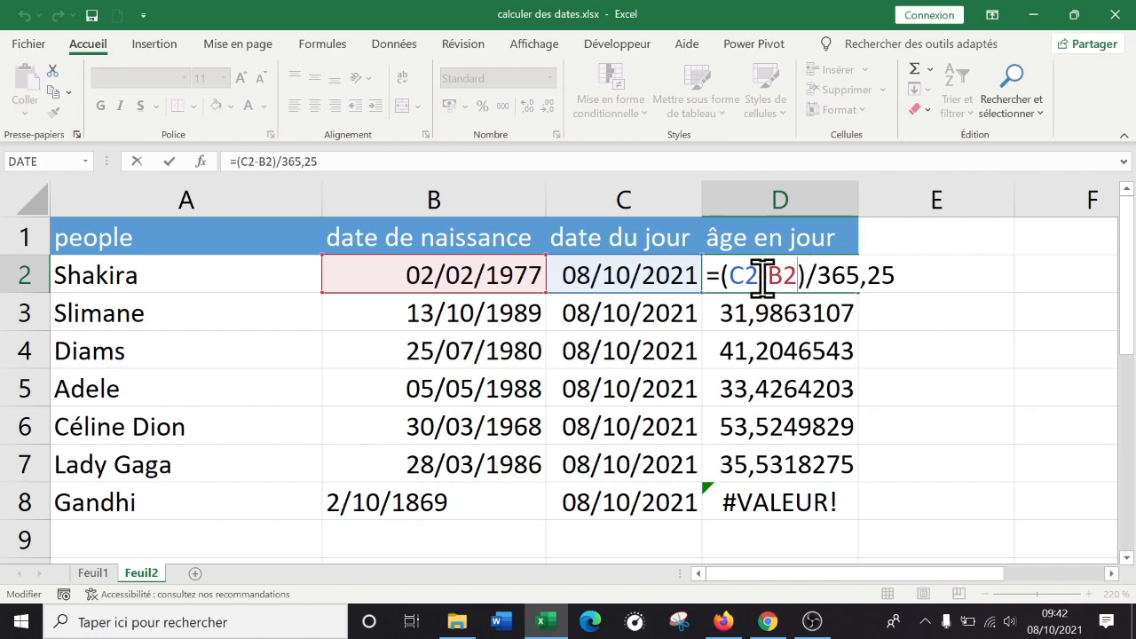
pyautogui.moveTo(759, 275); pyautogui.dragTo(735, 273)
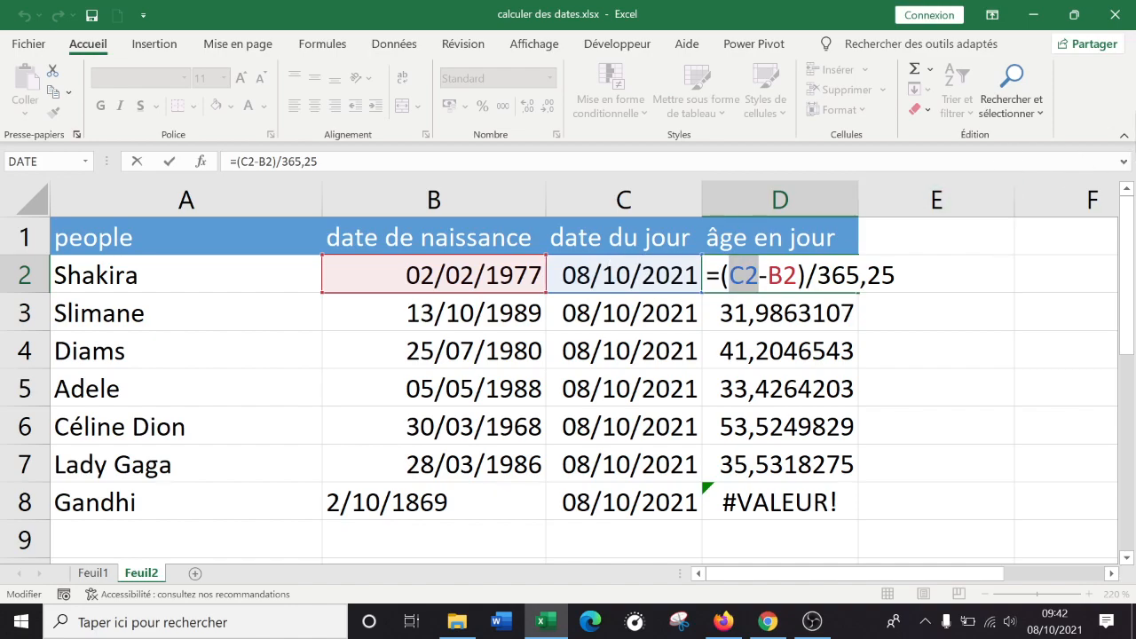
pyautogui.write('au')
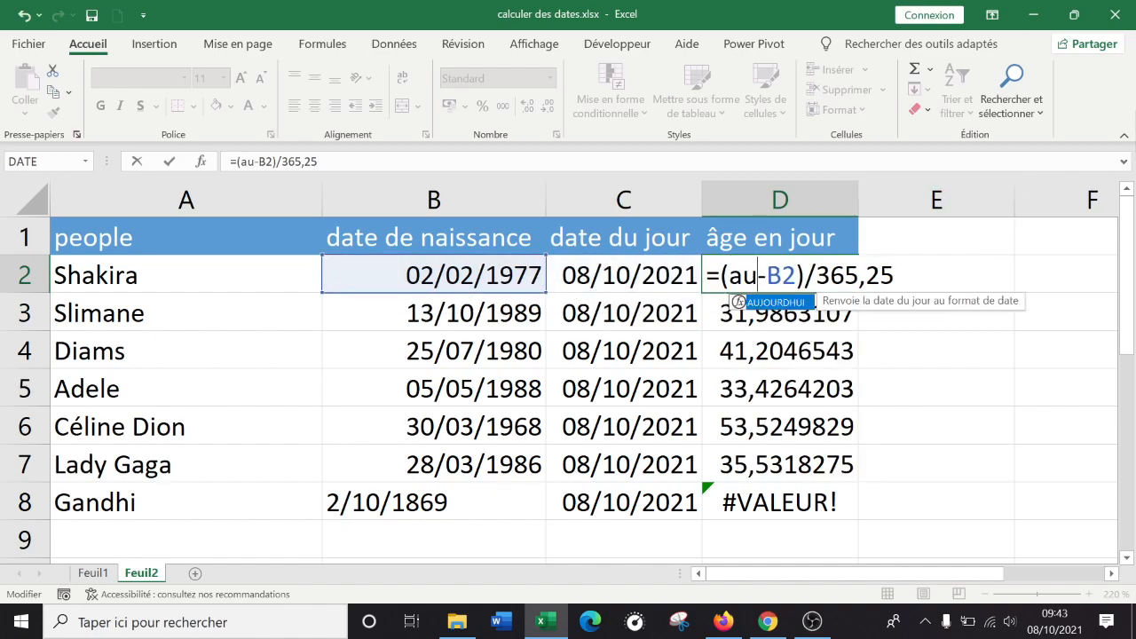
pyautogui.press('Tab')
pyautogui.write(')')
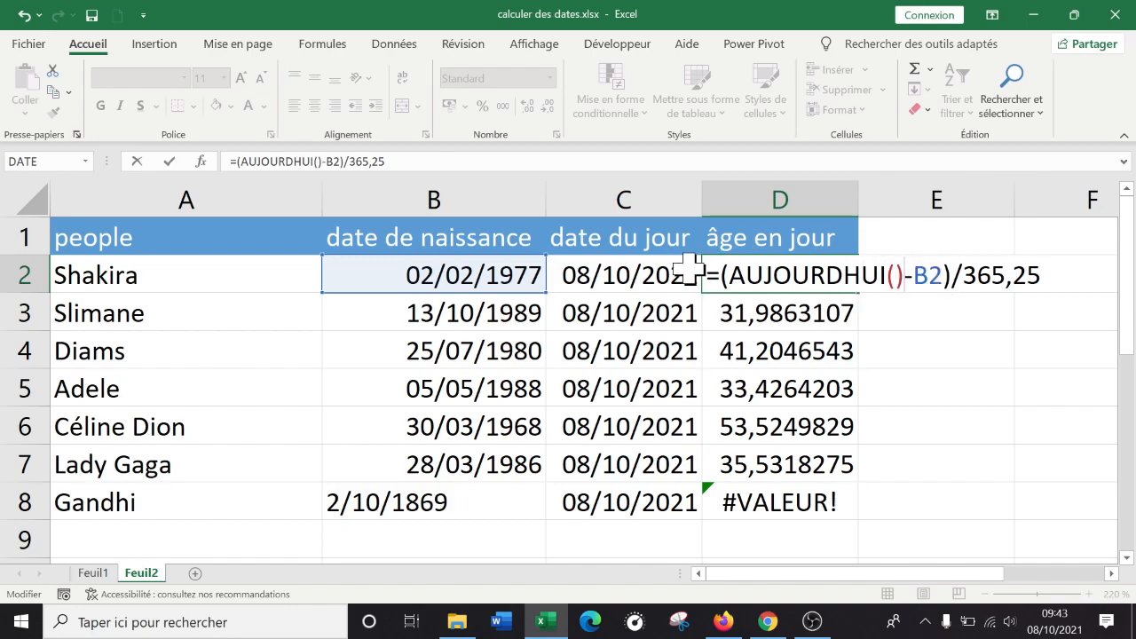
pyautogui.press('Return')
# Step: Set the number format of D2 to Standard
pyautogui.click(769, 275)
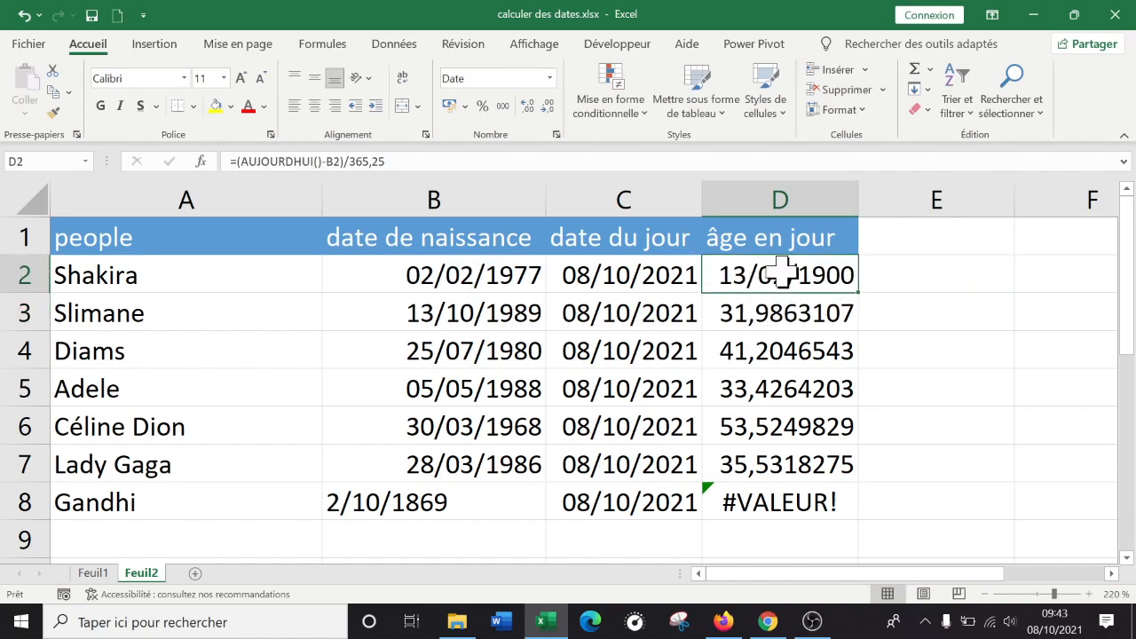
pyautogui.click(550, 79)
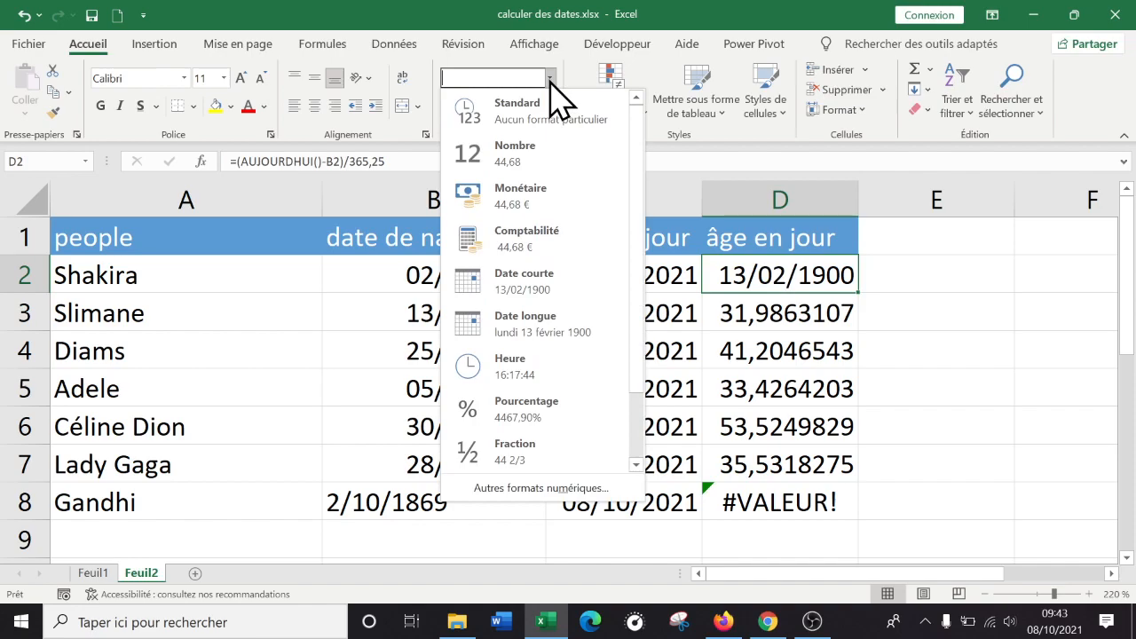
pyautogui.click(573, 110)
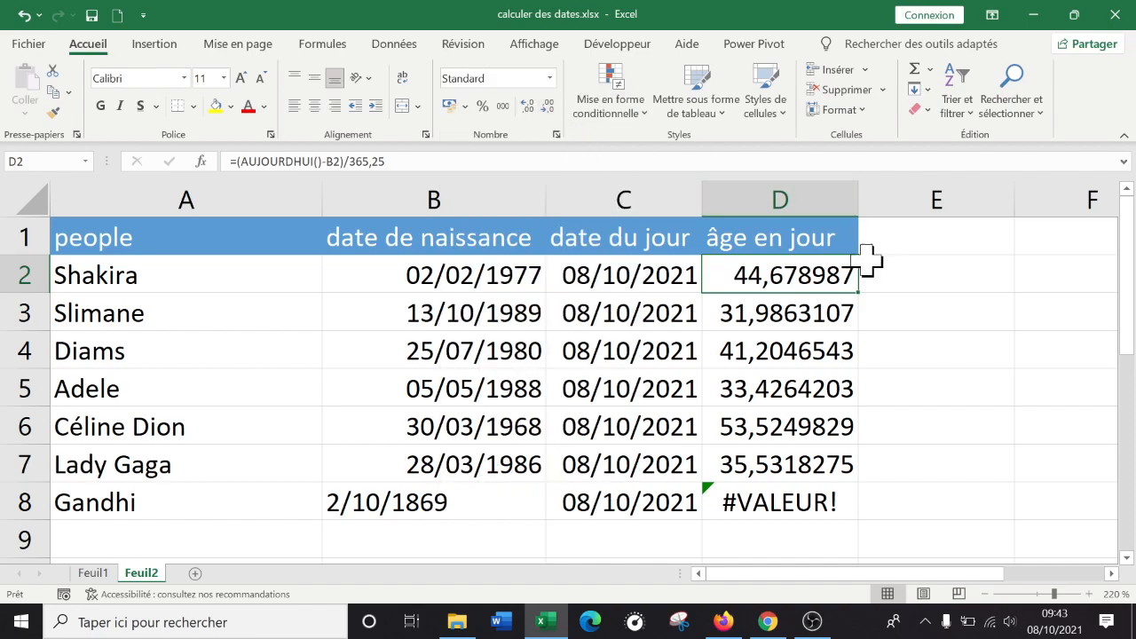
# Step: Fill the D2 formula down to D8, paste D2:D8 over itself, and check the AUJOURDHUI() term in D2
pyautogui.moveTo(860, 295); pyautogui.dragTo(826, 506)
pyautogui.rightClick(804, 282)
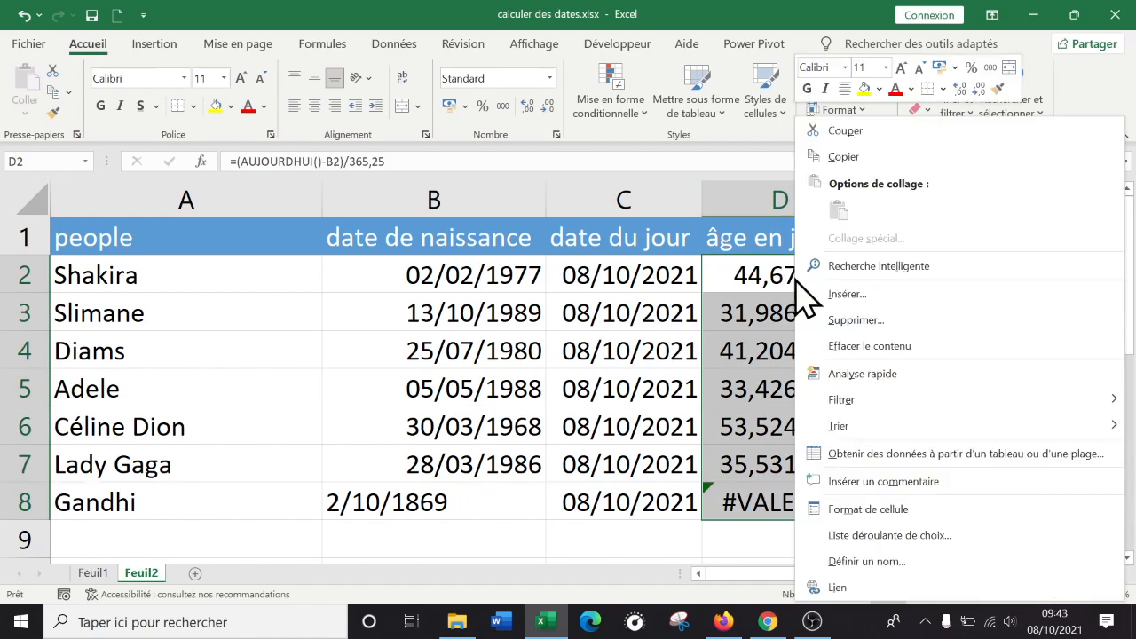
pyautogui.click(845, 157)
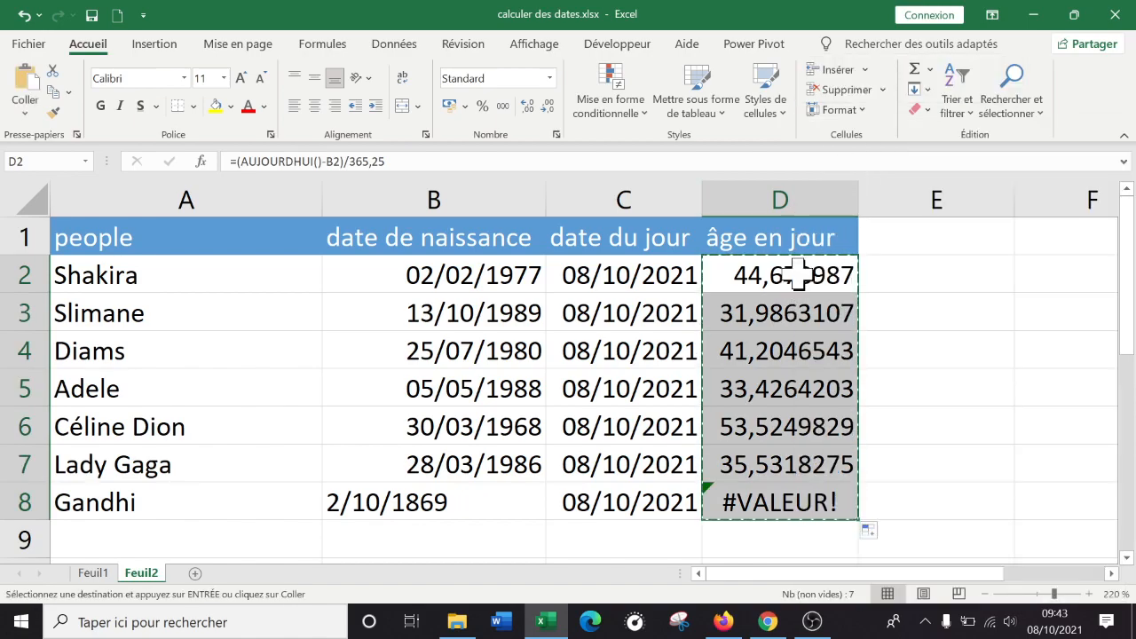
pyautogui.rightClick(788, 493)
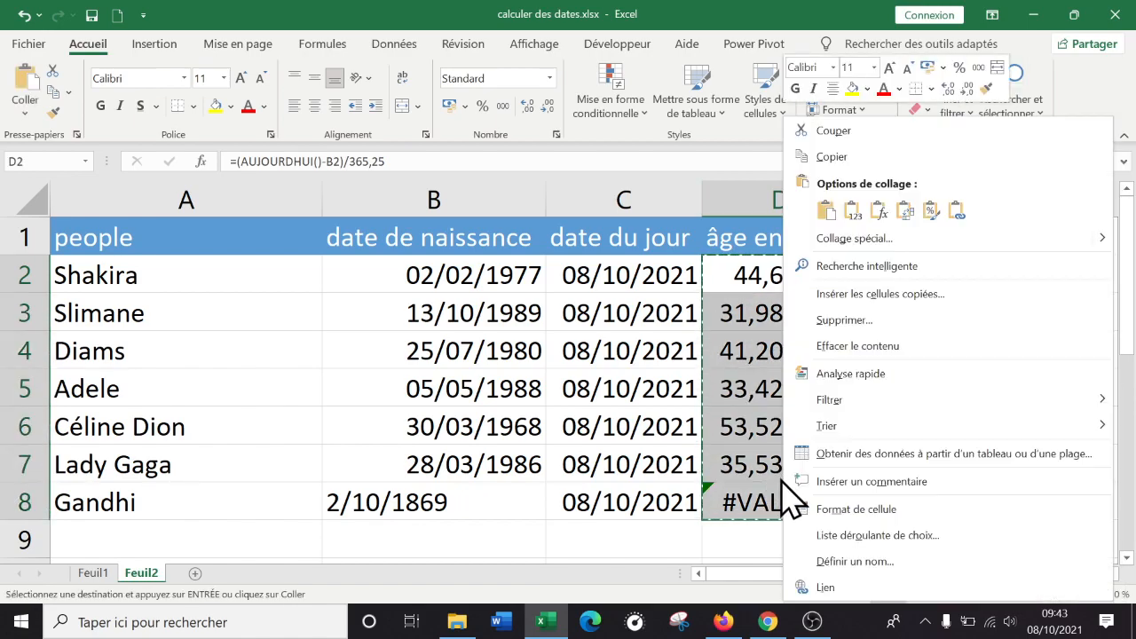
pyautogui.click(825, 211)
pyautogui.doubleClick(768, 274)
pyautogui.moveTo(726, 275); pyautogui.dragTo(905, 271)
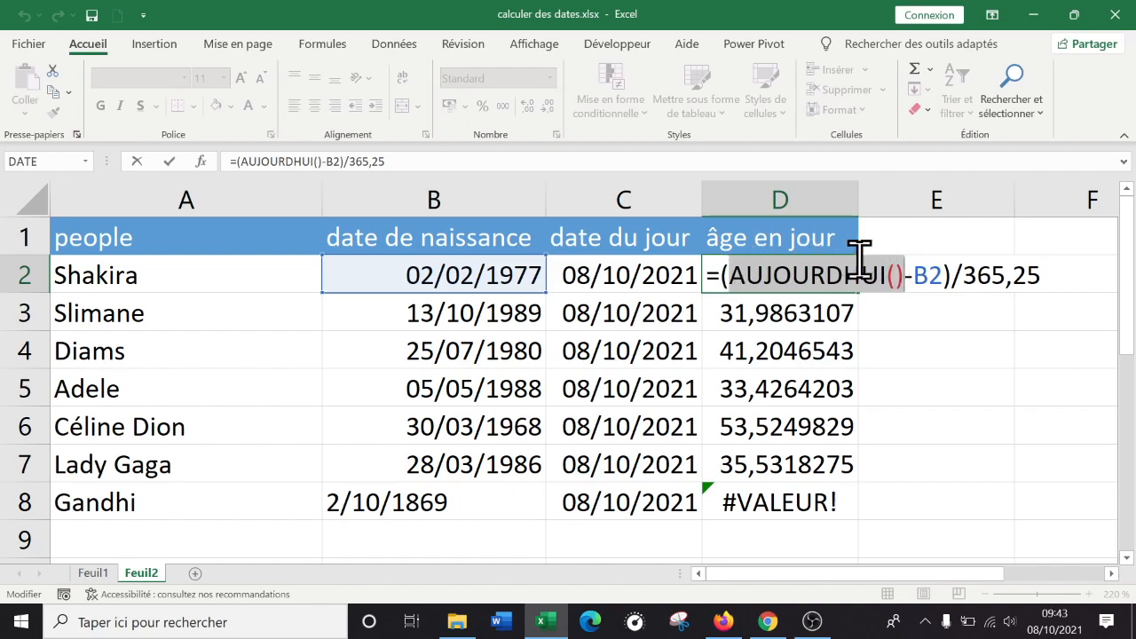
pyautogui.click(927, 273)
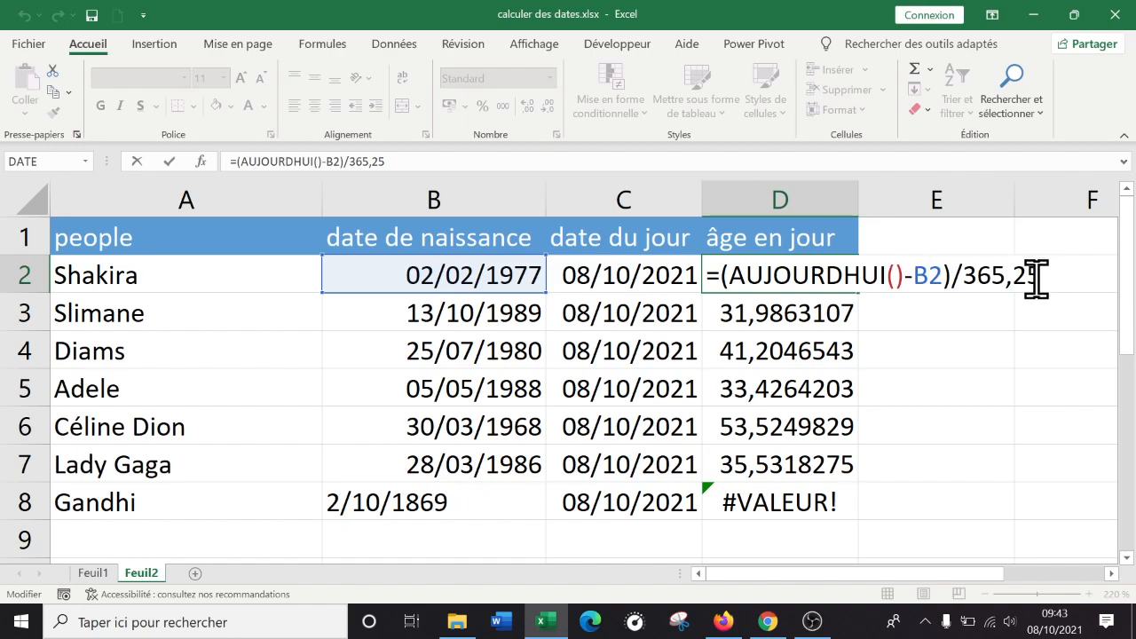
pyautogui.press('Return')
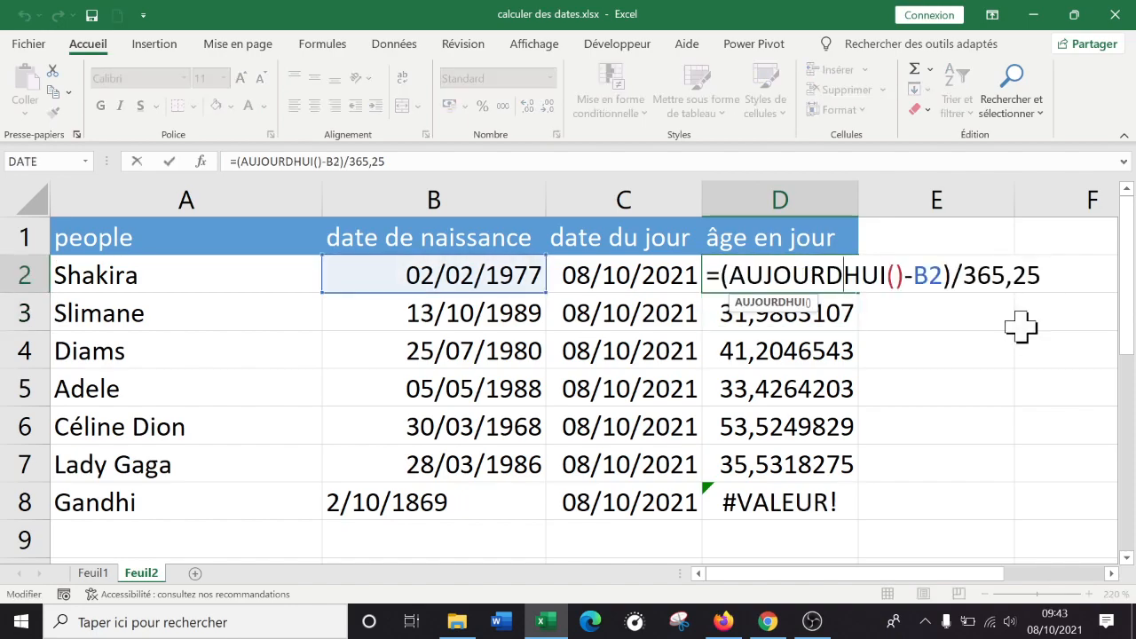
pyautogui.click(818, 632)
pyautogui.click(819, 632)
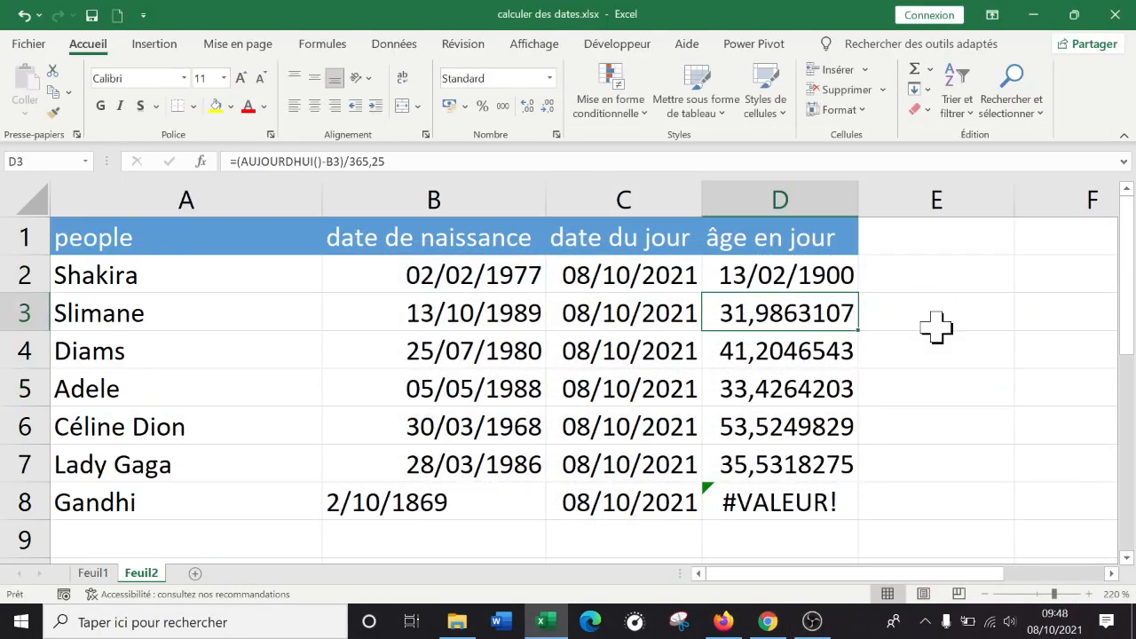
# Step: Set the number format of D2 to Standard
pyautogui.click(787, 268)
pyautogui.click(551, 78)
pyautogui.click(560, 122)
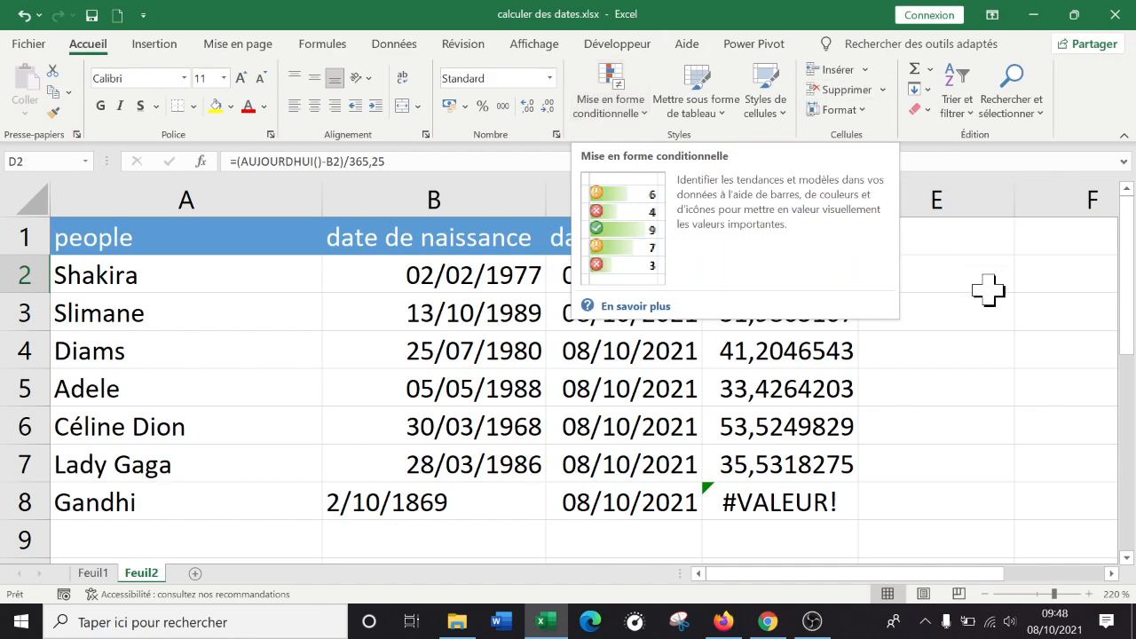
pyautogui.click(966, 389)
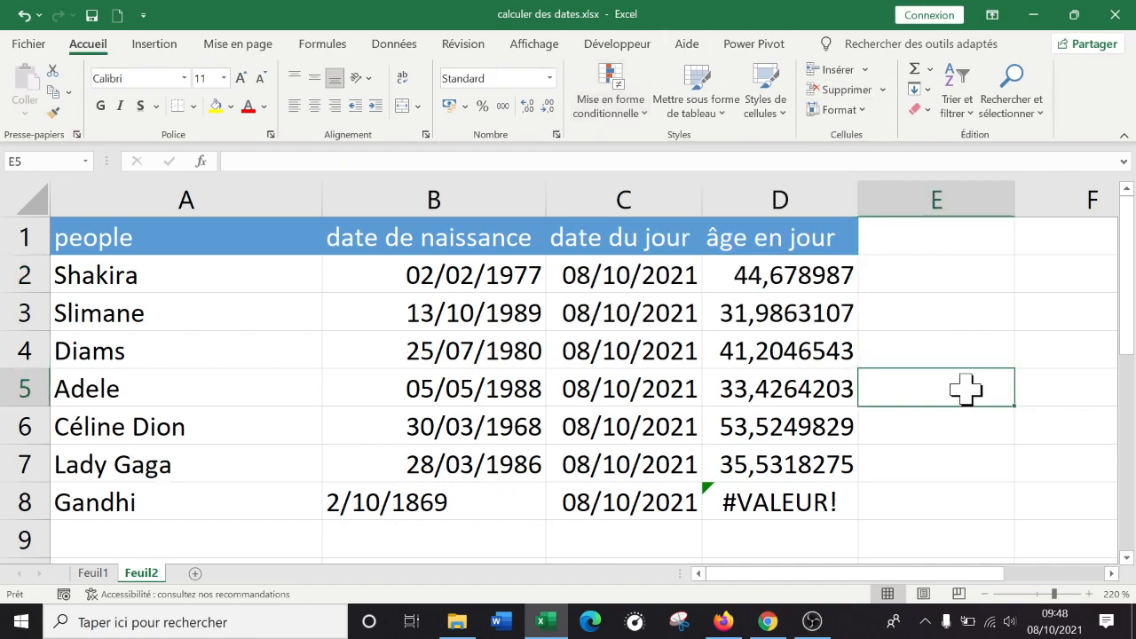
# Step: Examine the AUJOURDHUI() term in the D2 formula, then reapply the Standard number format to D2
pyautogui.doubleClick(799, 271)
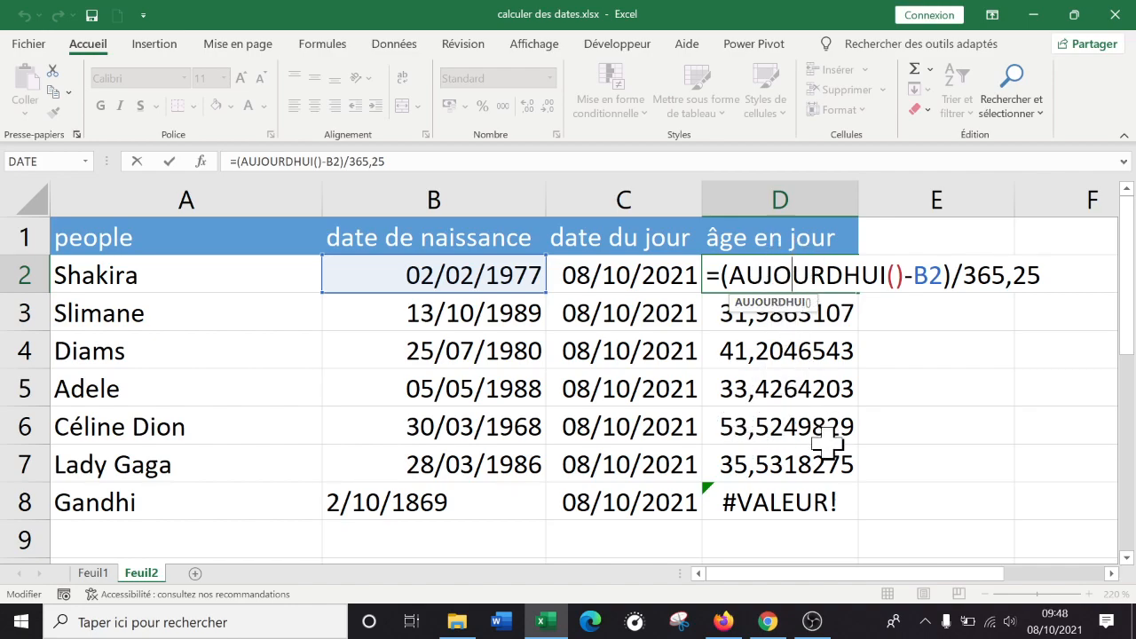
pyautogui.click(848, 273)
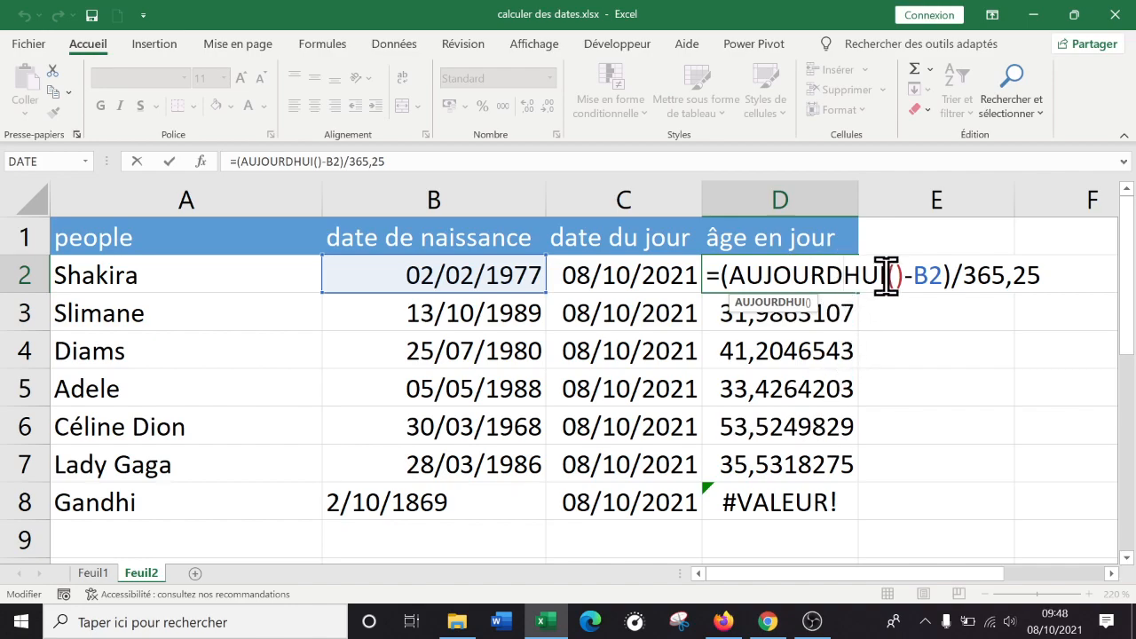
pyautogui.press('Return')
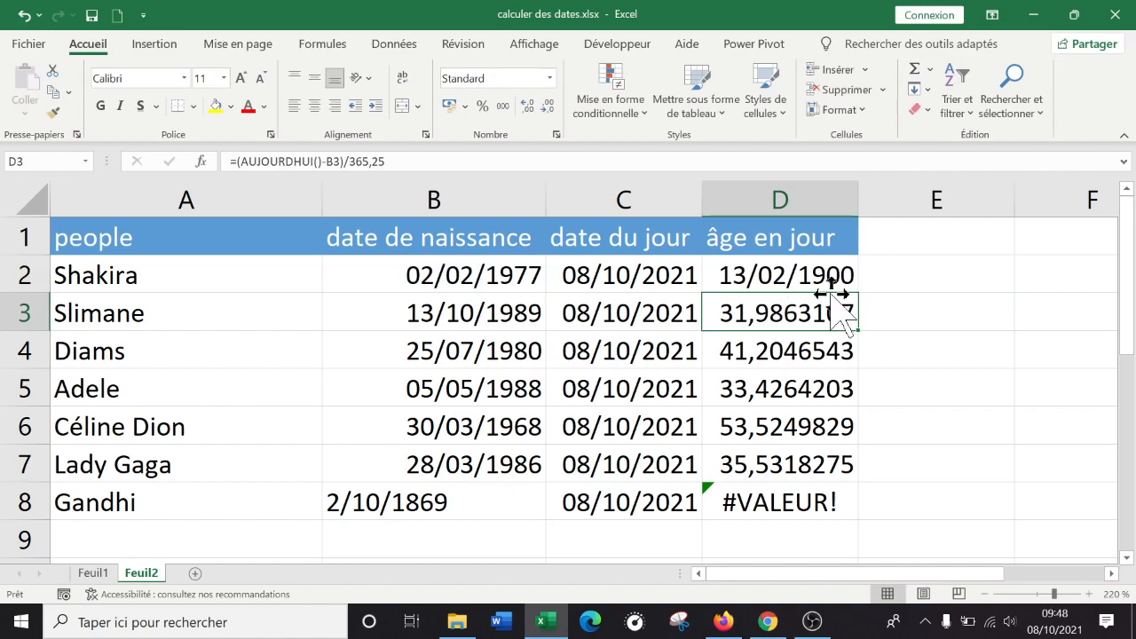
pyautogui.click(812, 274)
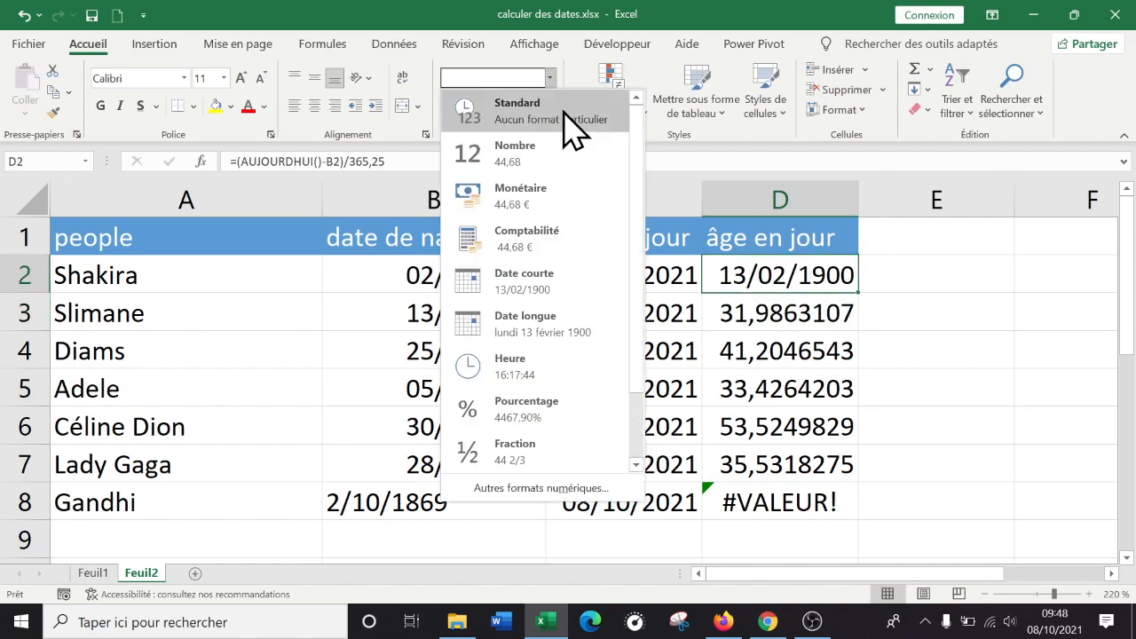
pyautogui.click(569, 120)
pyautogui.click(823, 361)
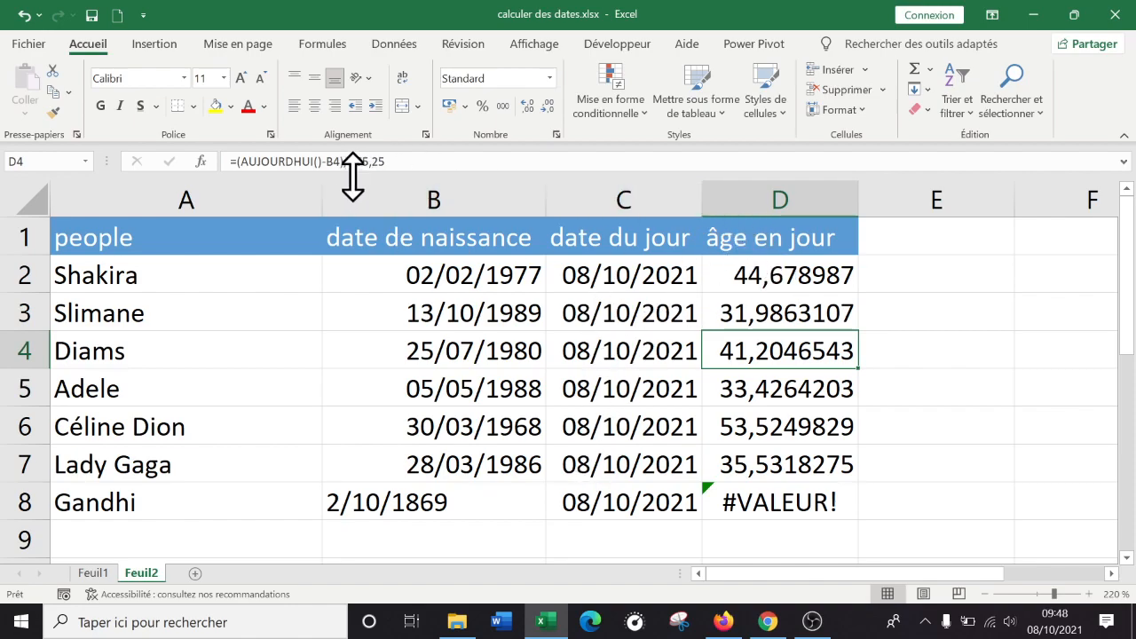
# Step: Delete the whole "date du jour" column C from the sheet
pyautogui.click(621, 195)
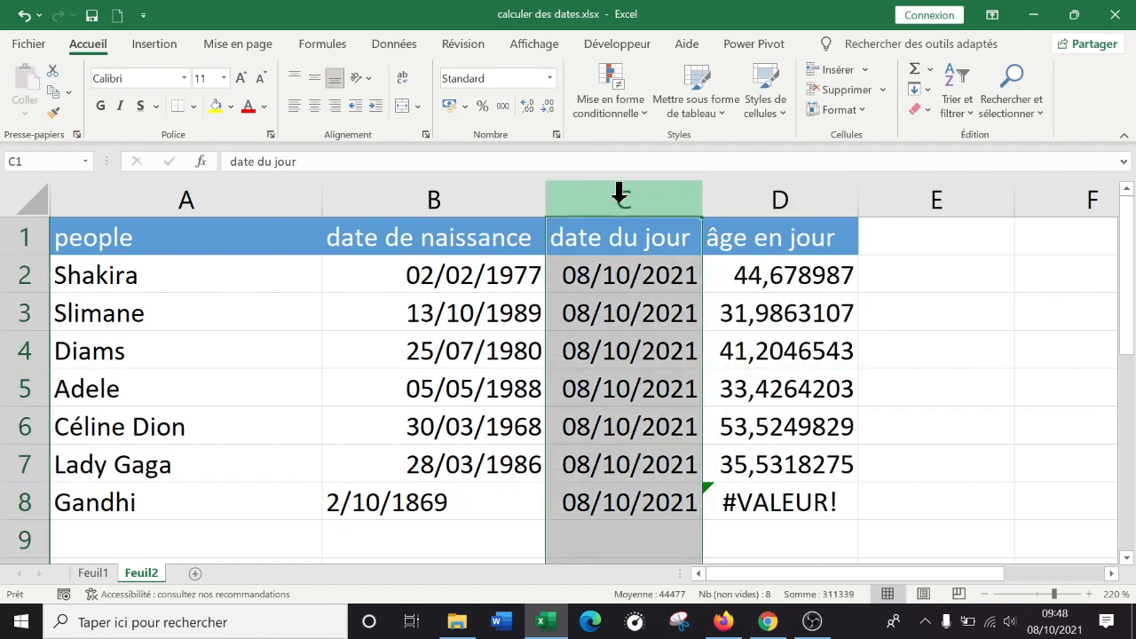
pyautogui.rightClick(620, 196)
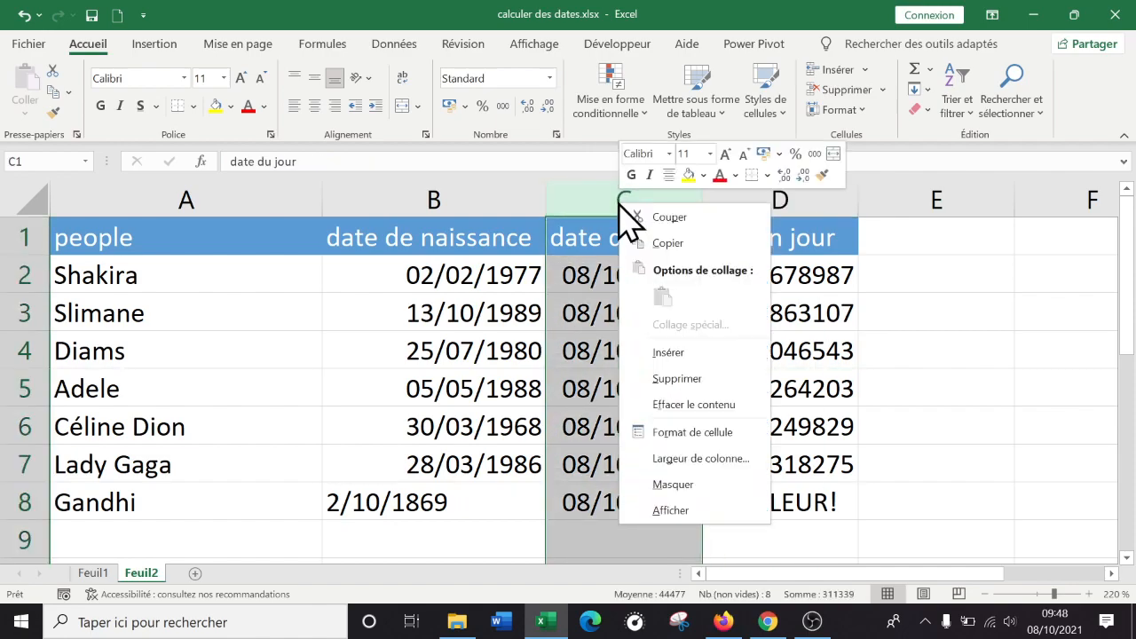
pyautogui.click(730, 378)
pyautogui.moveTo(834, 312); pyautogui.dragTo(825, 312)
pyautogui.click(826, 312)
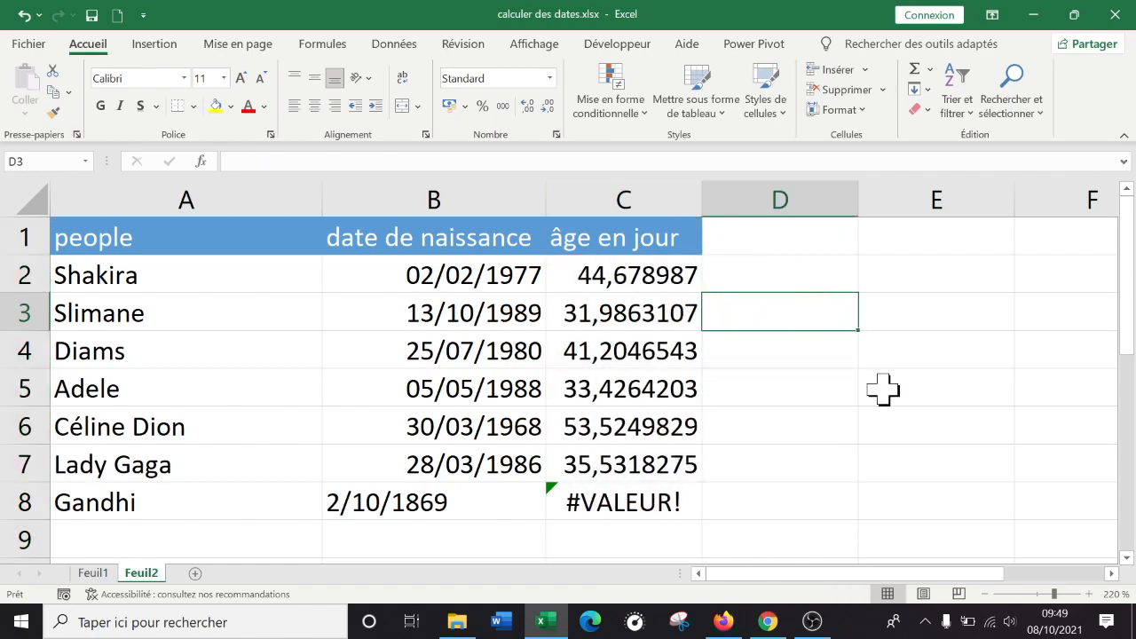
# Step: Shorten the "âge en jour" header in C1 to "âge"
pyautogui.click(680, 232)
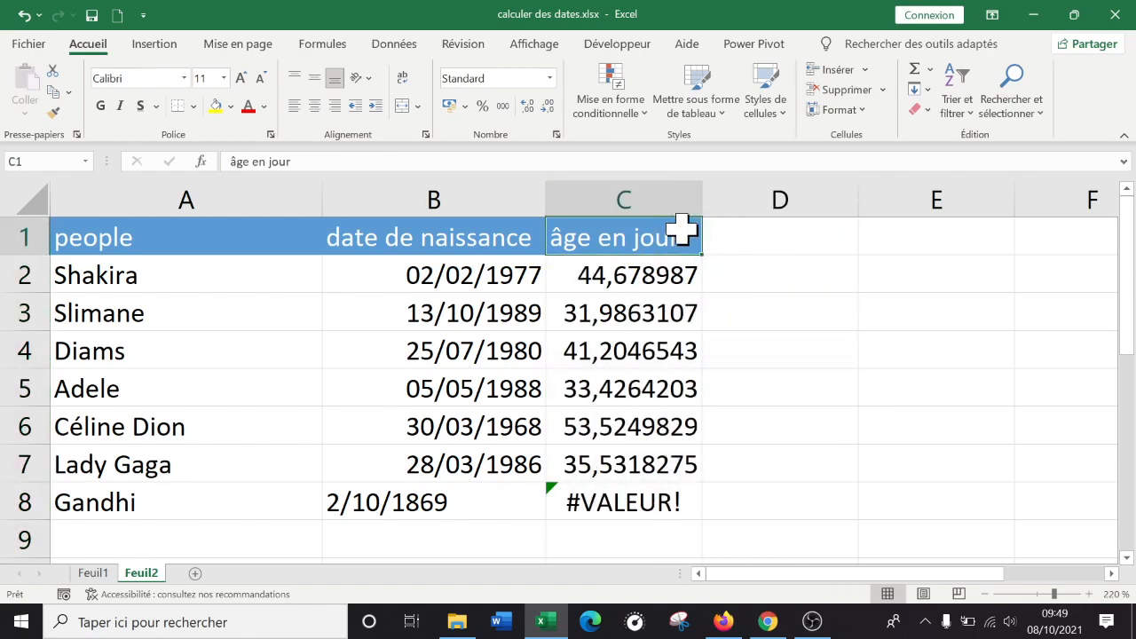
pyautogui.tripleClick(701, 236)
pyautogui.moveTo(690, 235); pyautogui.dragTo(599, 226)
pyautogui.press('BackSpace')
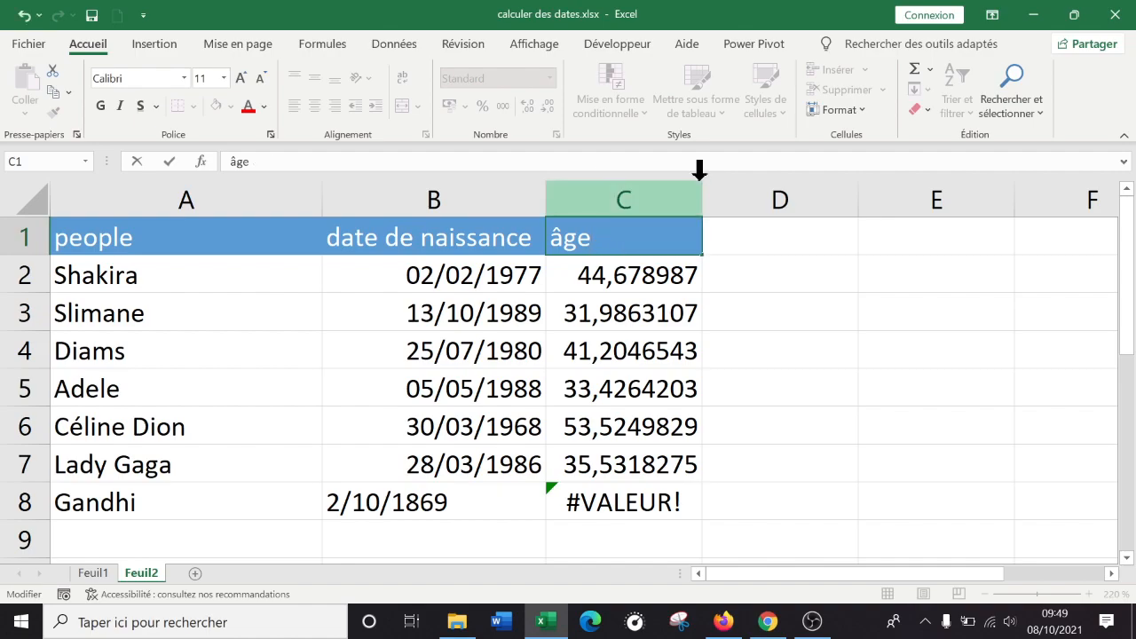
pyautogui.press('Return')
pyautogui.click(859, 465)
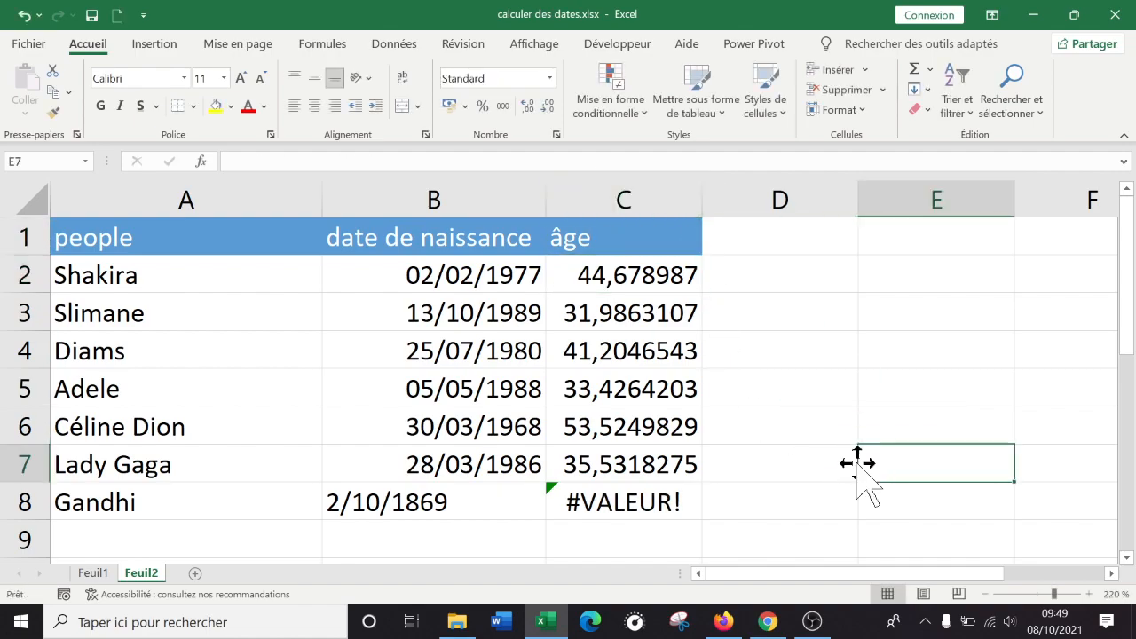
# Step: Examine Gandhi's age formula in C8 and compare the birth date in B8 with the other dates in column B
pyautogui.click(684, 317)
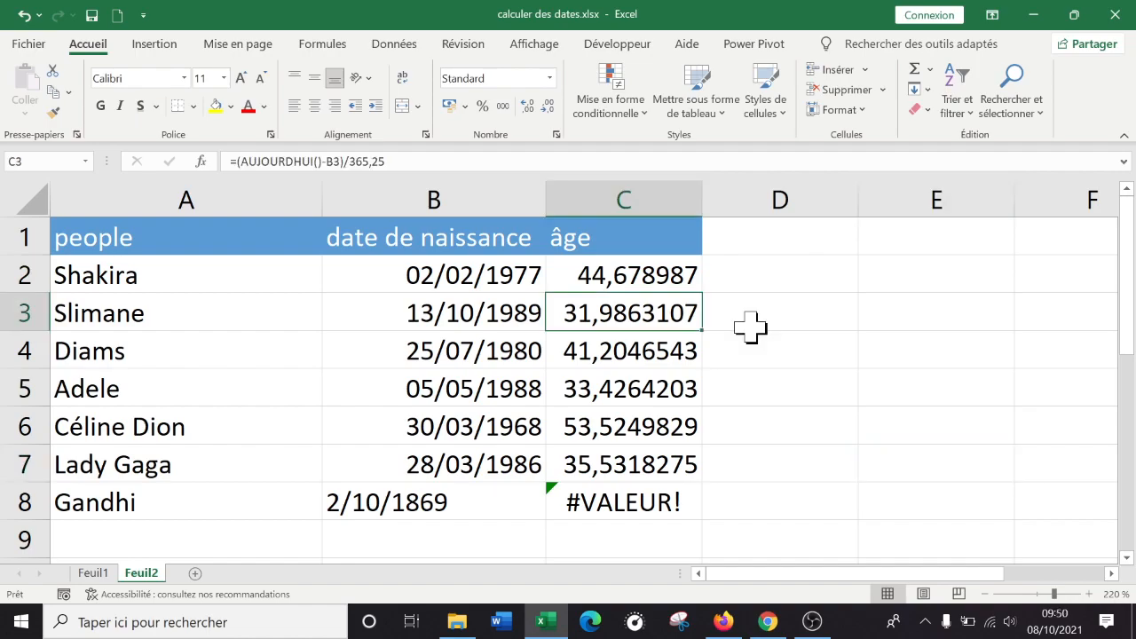
pyautogui.click(635, 511)
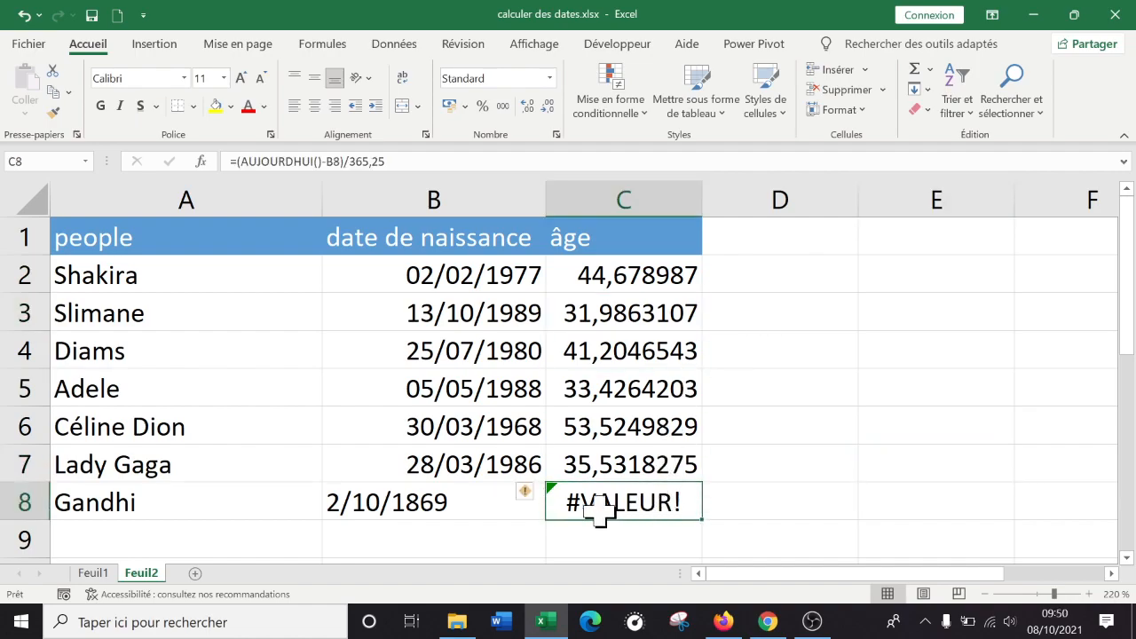
pyautogui.click(454, 508)
pyautogui.click(621, 507)
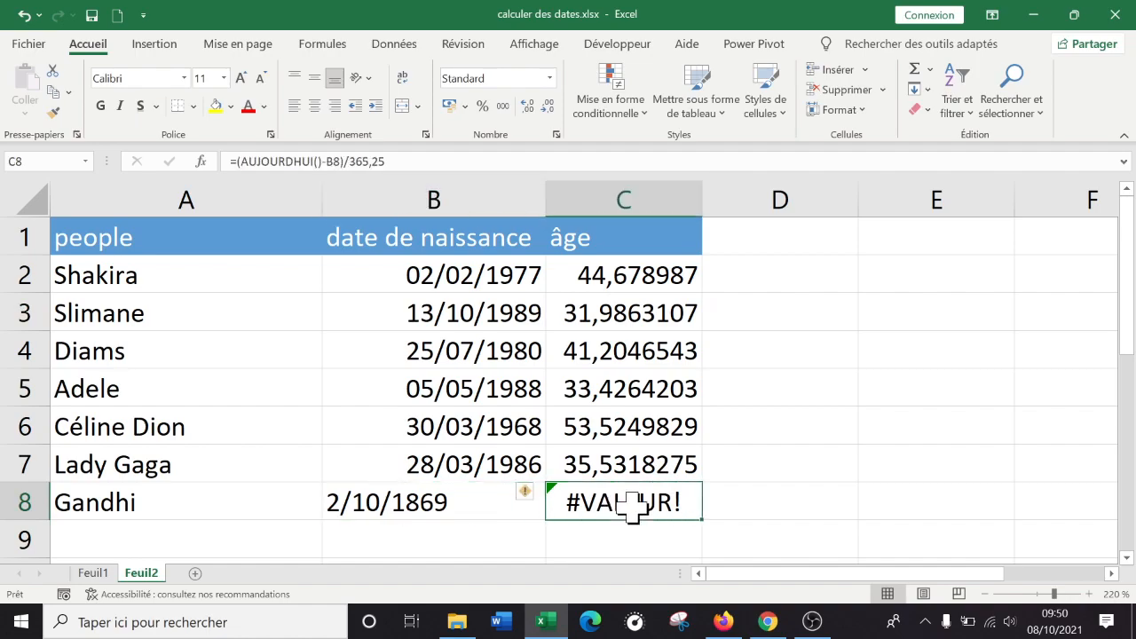
pyautogui.click(381, 497)
pyautogui.click(424, 191)
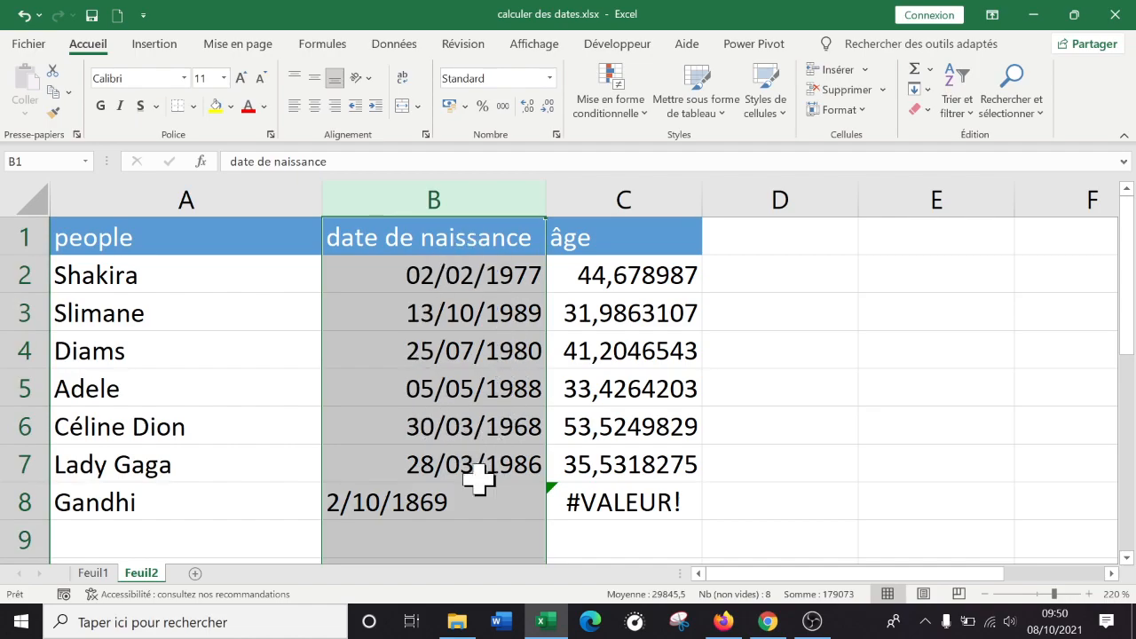
pyautogui.click(398, 504)
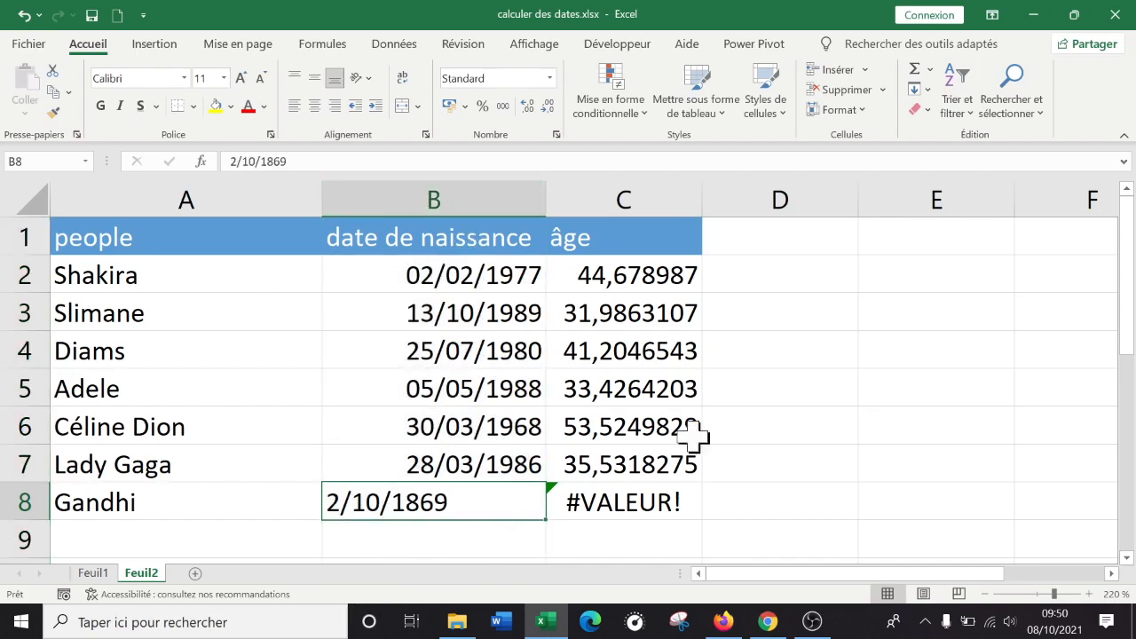
# Step: Enter the text "toto" in E2 and the number 123 in E3 to compare their default alignment
pyautogui.click(908, 276)
pyautogui.write('to')
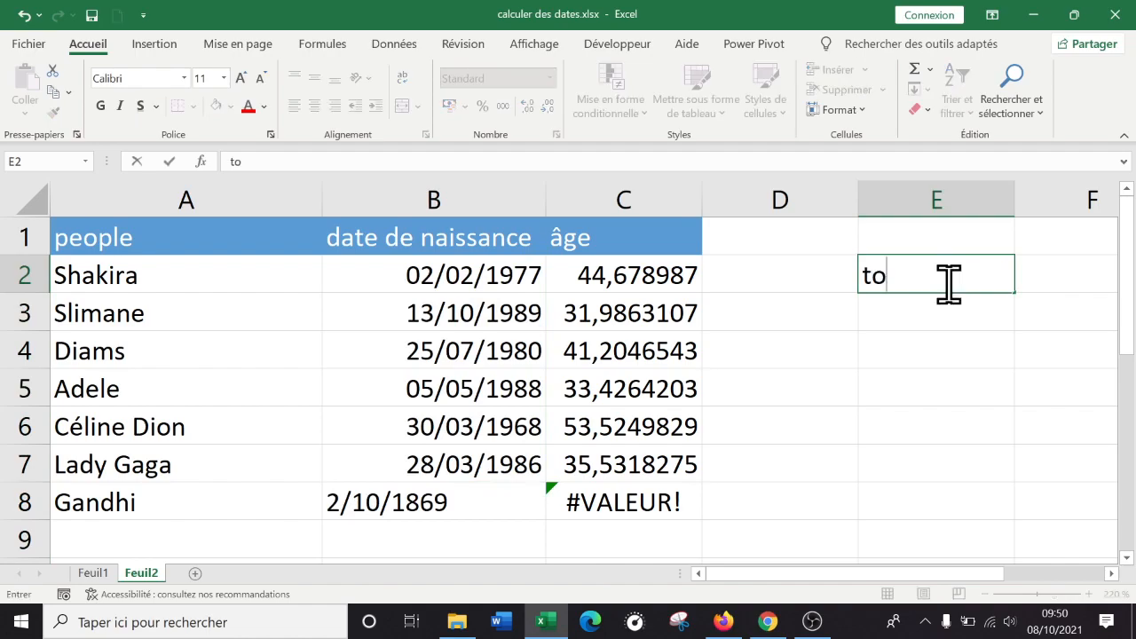
pyautogui.press('Return')
pyautogui.click(948, 283)
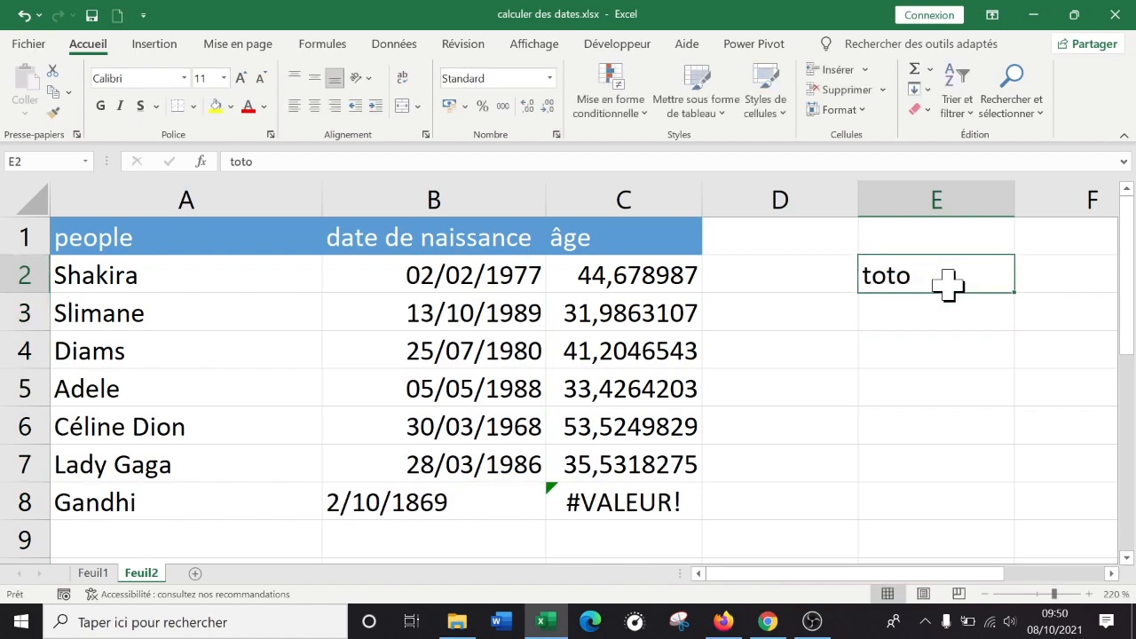
pyautogui.press('Return')
pyautogui.write('123')
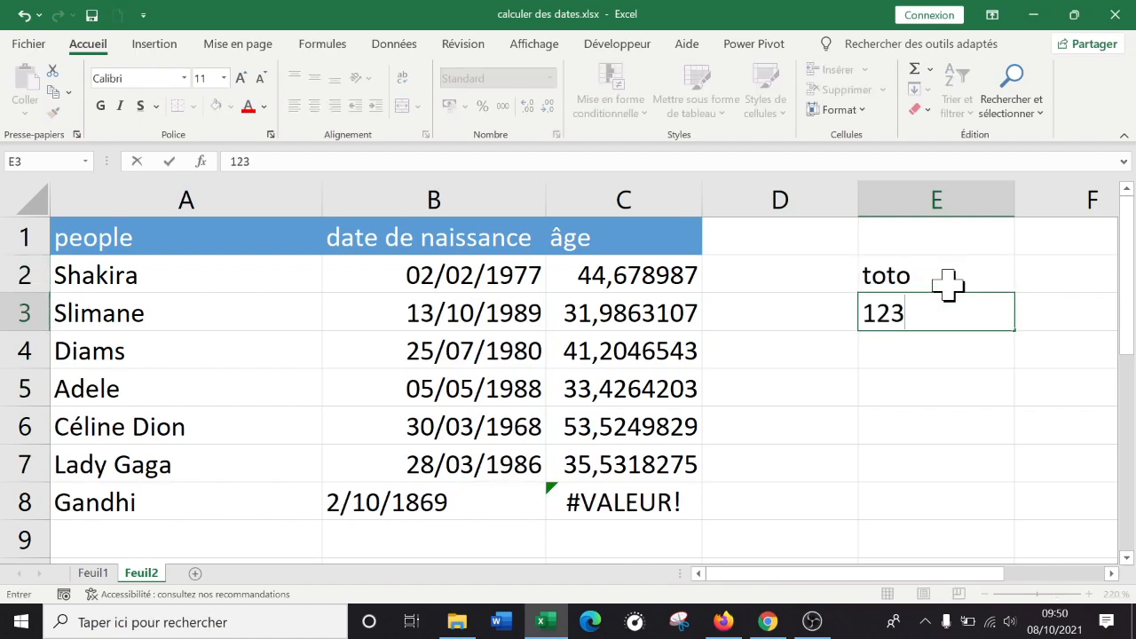
pyautogui.press('Return')
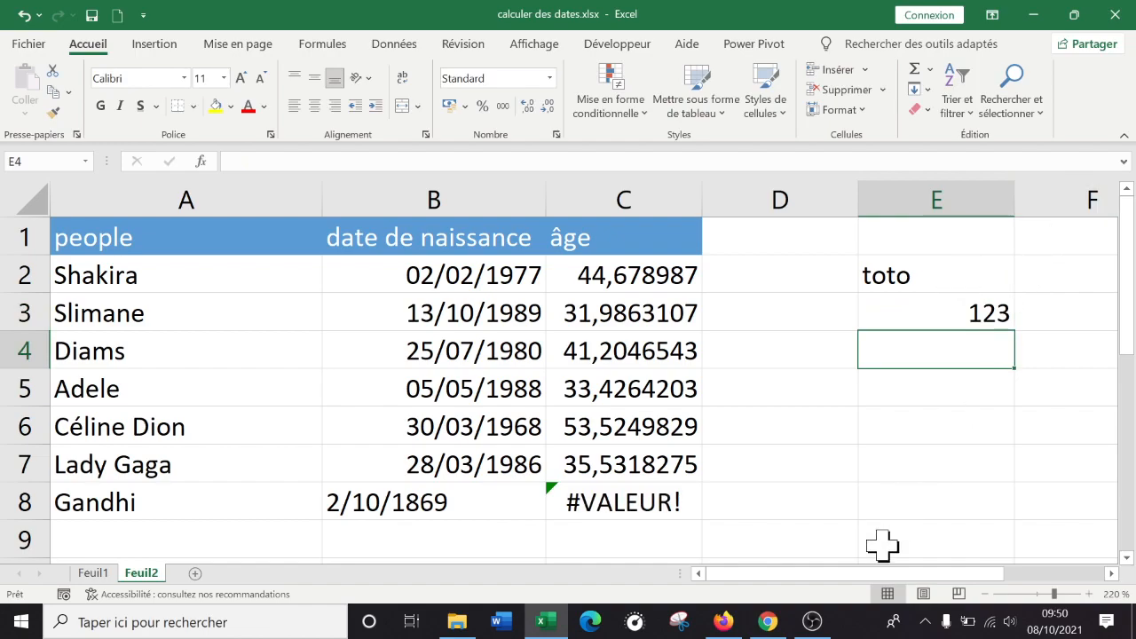
# Step: Center the sample entries in column E, then delete the whole column
pyautogui.click(935, 199)
pyautogui.click(315, 106)
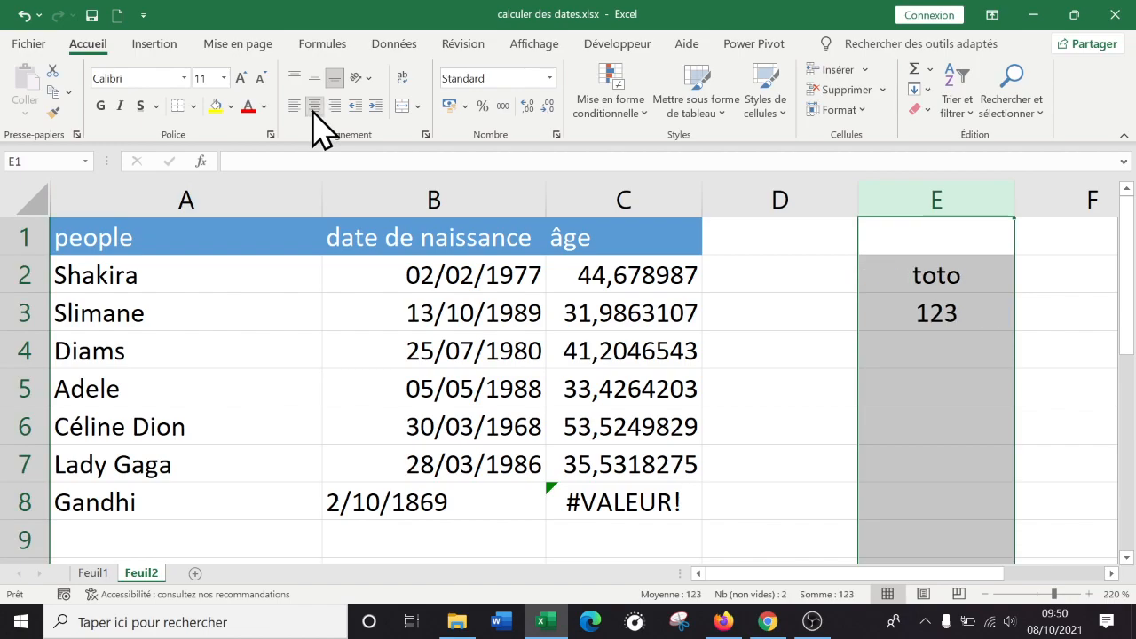
pyautogui.rightClick(950, 213)
pyautogui.click(1001, 384)
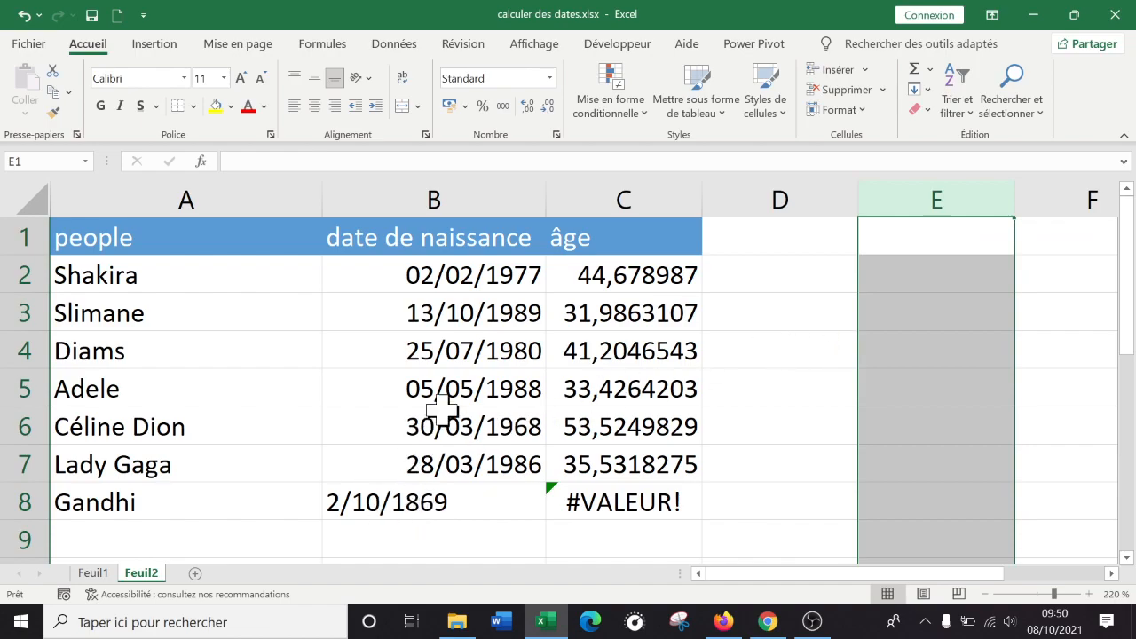
# Step: Compare the birth dates in B4 and B8, then apply the Standard number format to column B and inspect B2
pyautogui.click(461, 353)
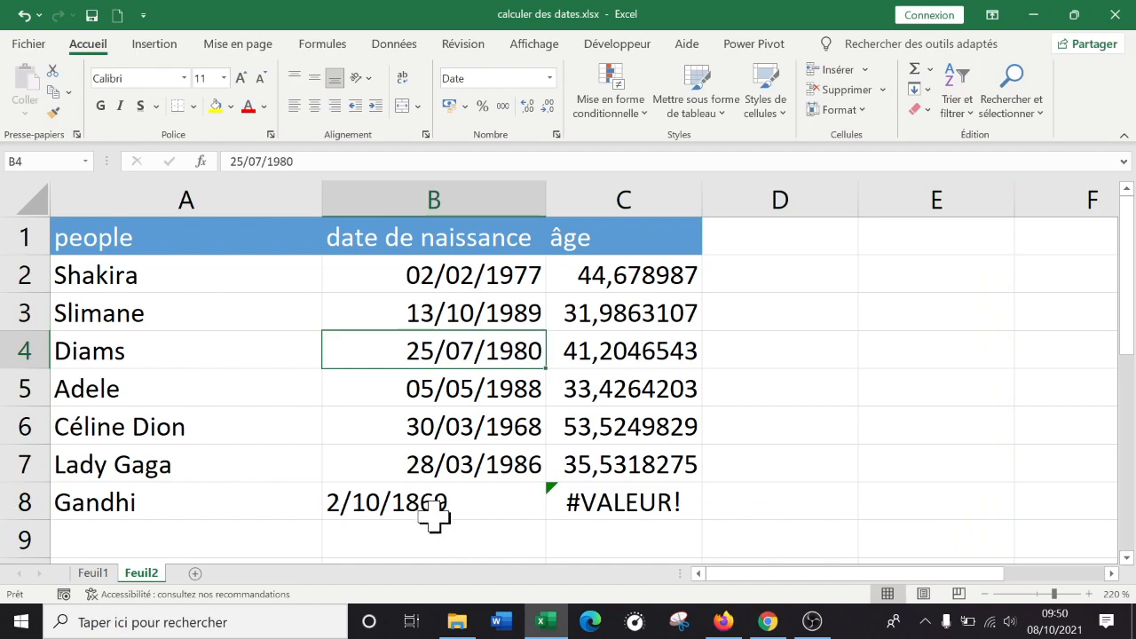
pyautogui.click(406, 507)
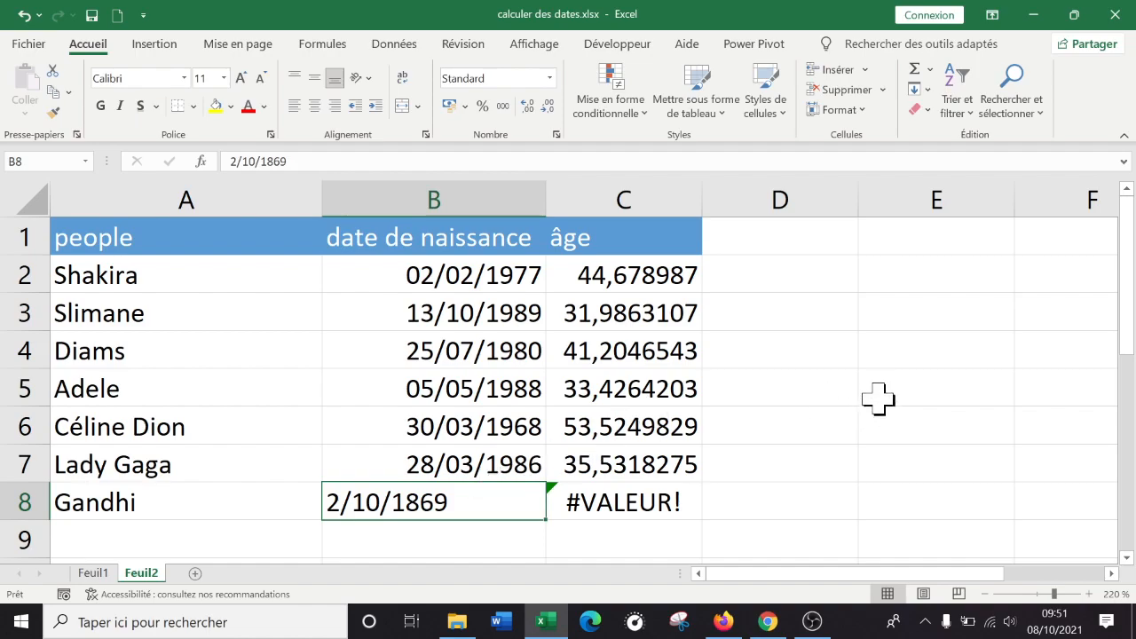
pyautogui.click(434, 189)
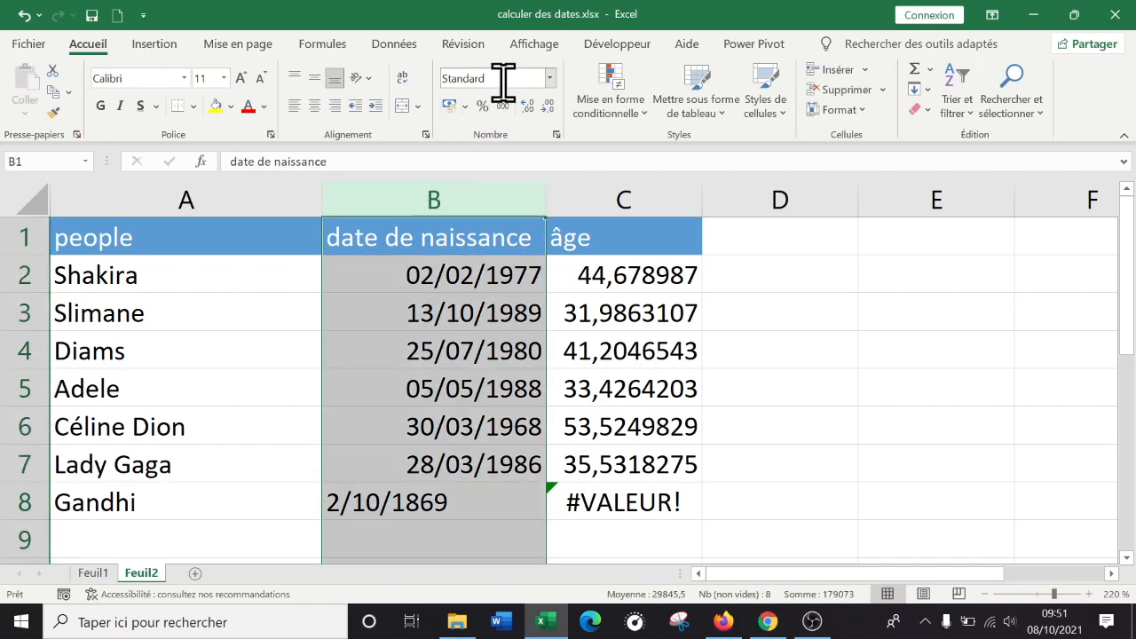
pyautogui.click(551, 78)
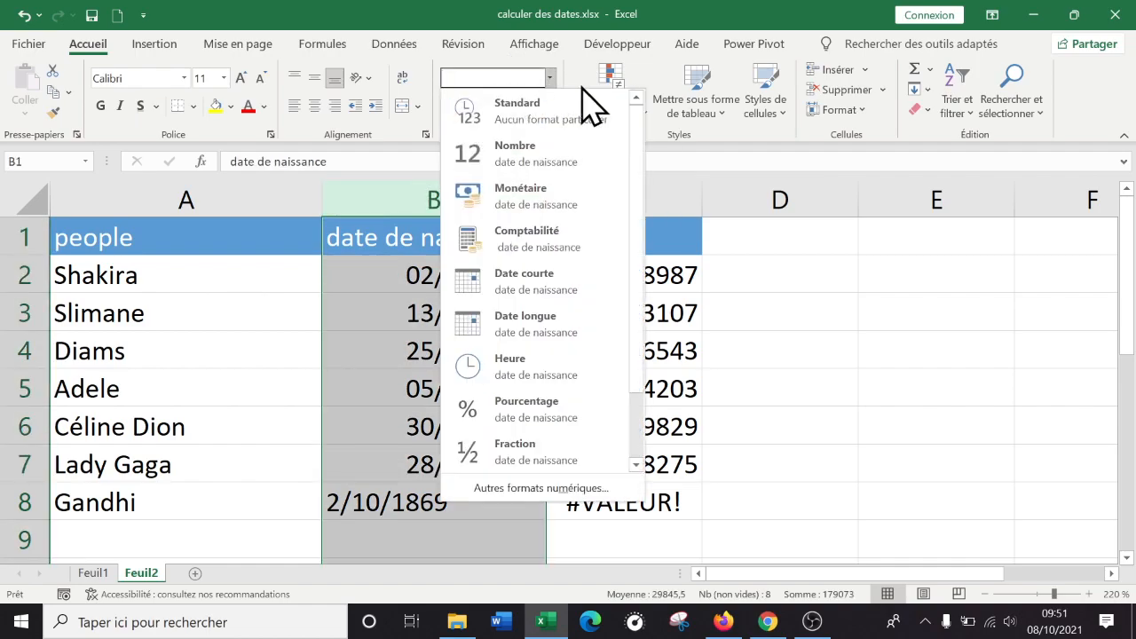
pyautogui.click(581, 118)
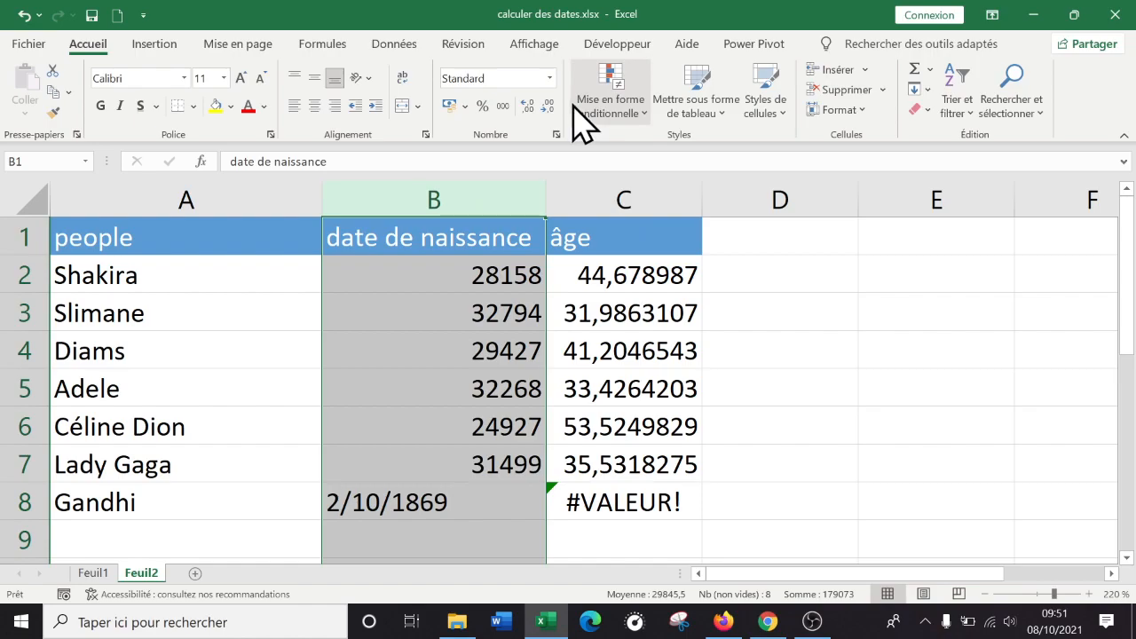
pyautogui.click(486, 274)
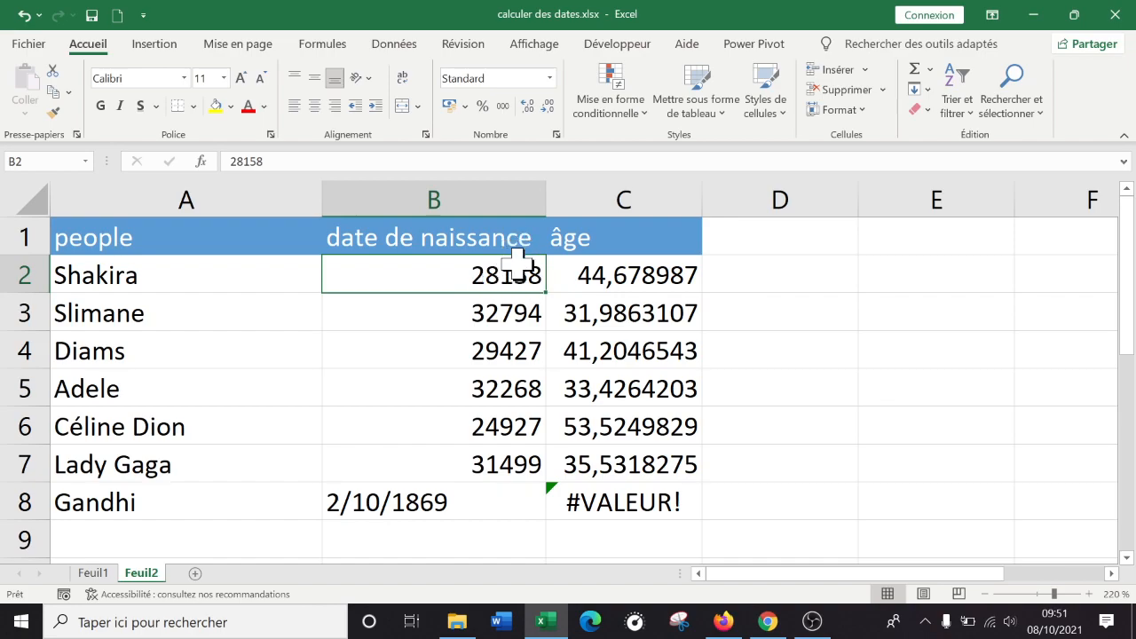
# Step: Apply the Date courte format to the birth date column B
pyautogui.click(432, 197)
pyautogui.click(549, 79)
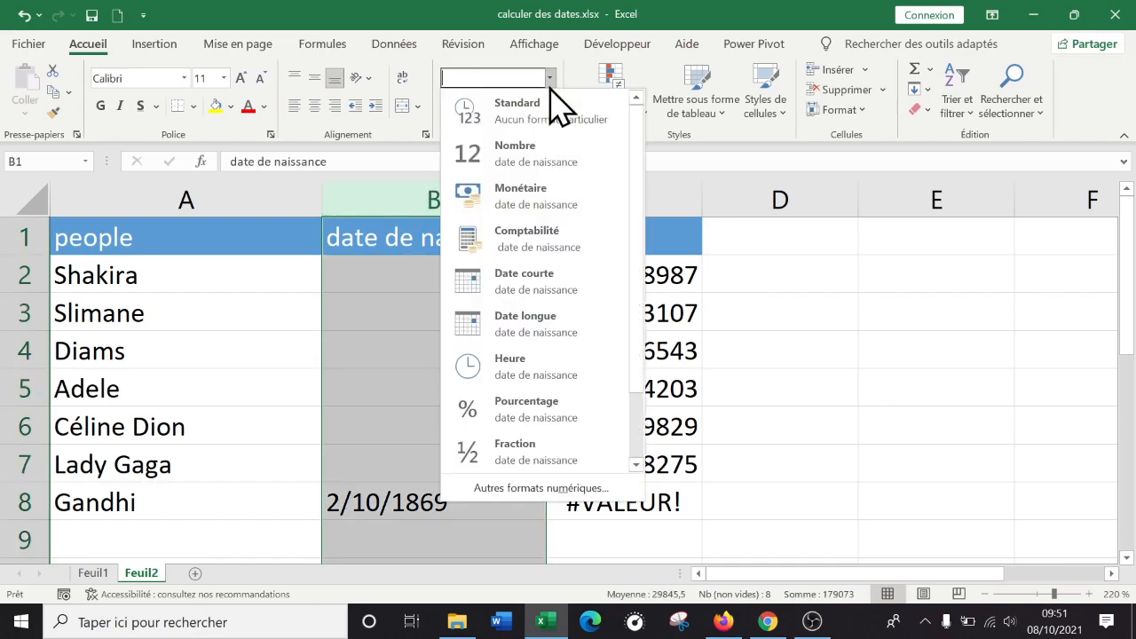
pyautogui.click(546, 291)
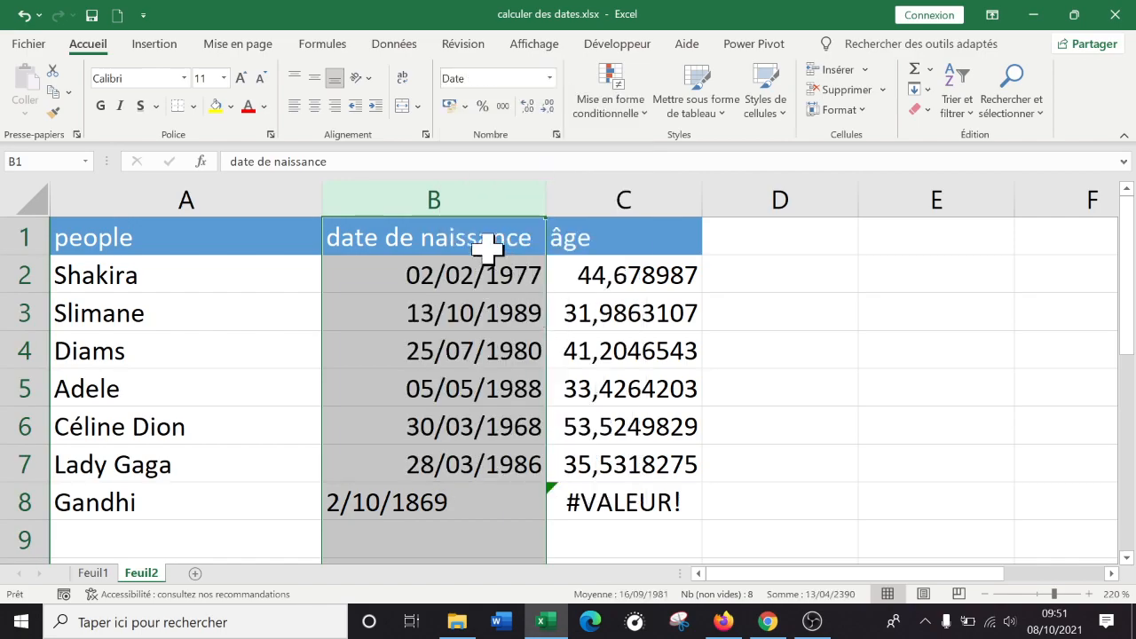
# Step: Enter the date 01/01/1900 in E2 and widen column E slightly
pyautogui.click(908, 276)
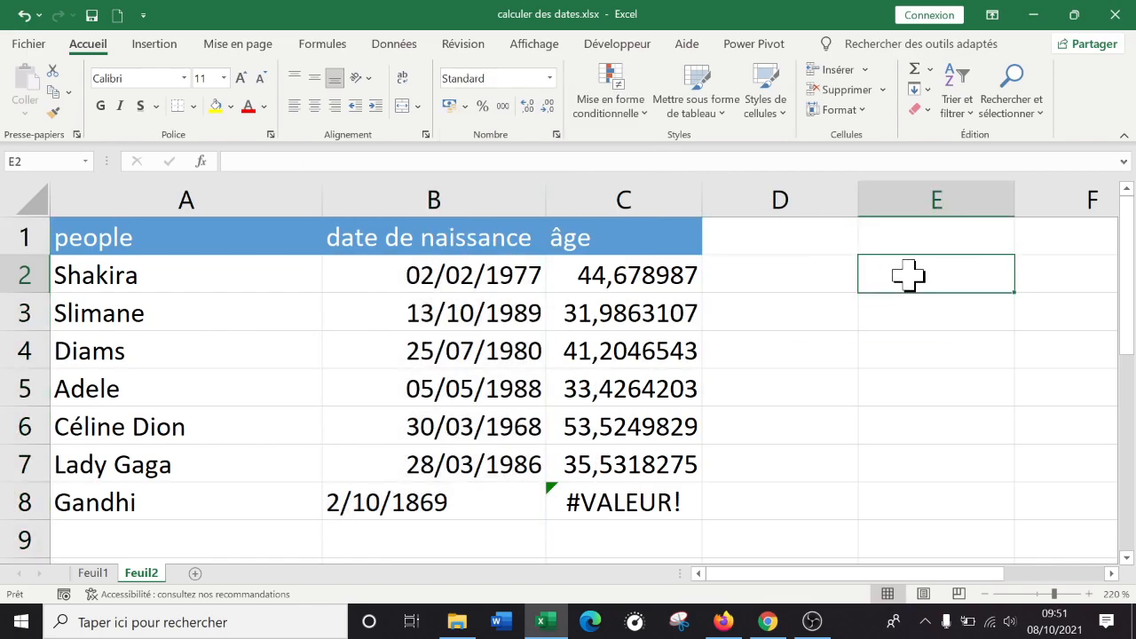
pyautogui.write('01/01/1900')
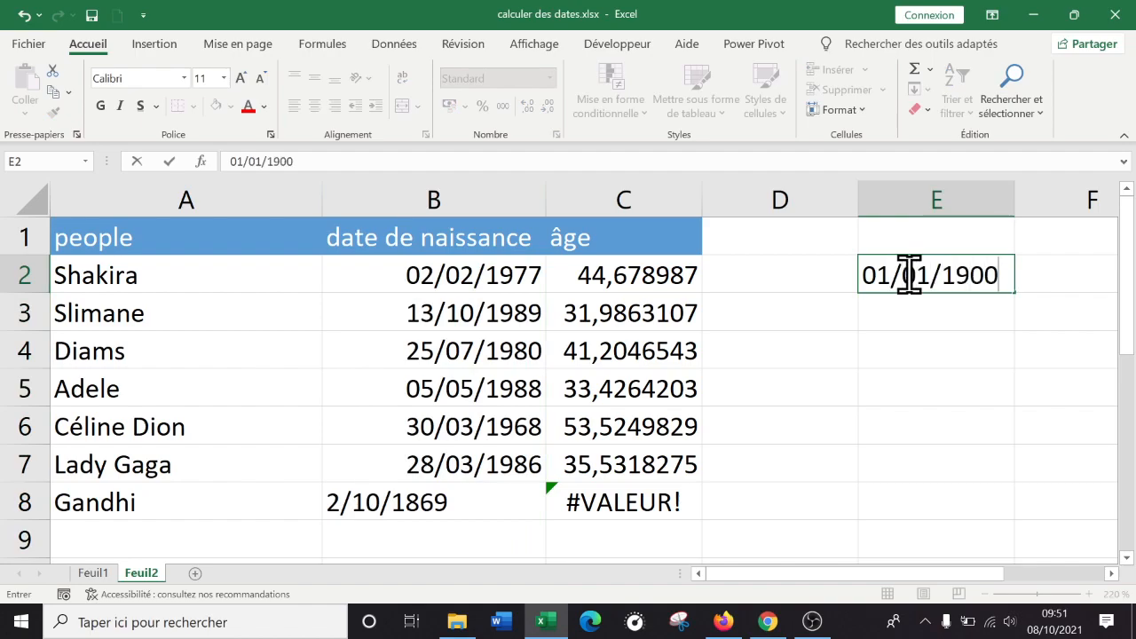
pyautogui.press('Return')
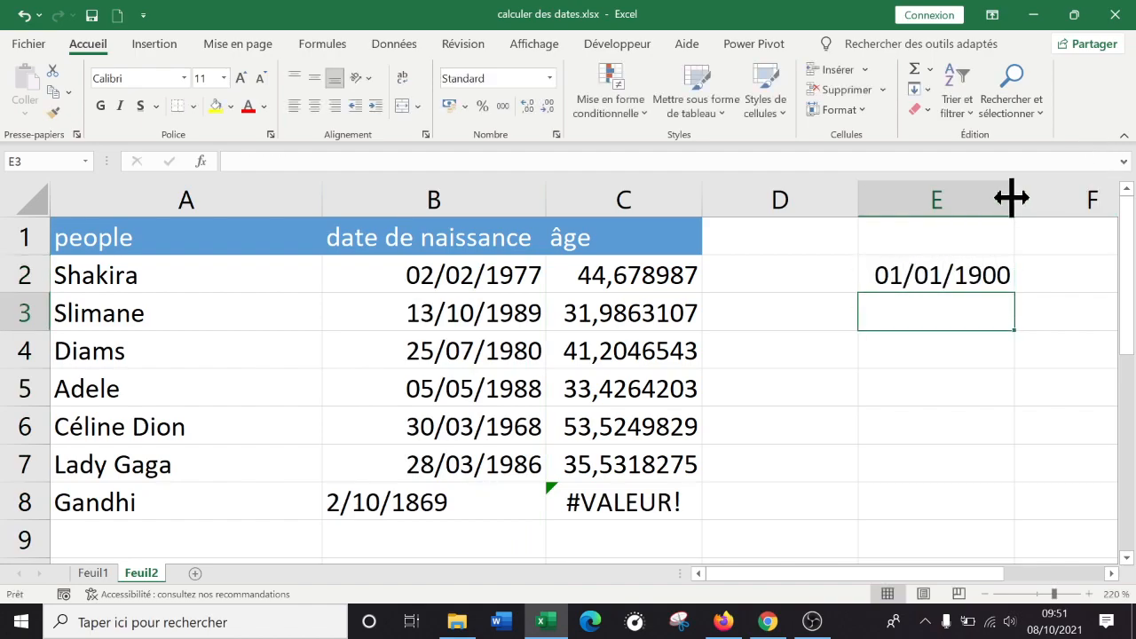
pyautogui.moveTo(1012, 197); pyautogui.dragTo(1063, 197)
# Step: Enter the date 31/12/1899 in E4 and select that cell to check its alignment
pyautogui.click(923, 358)
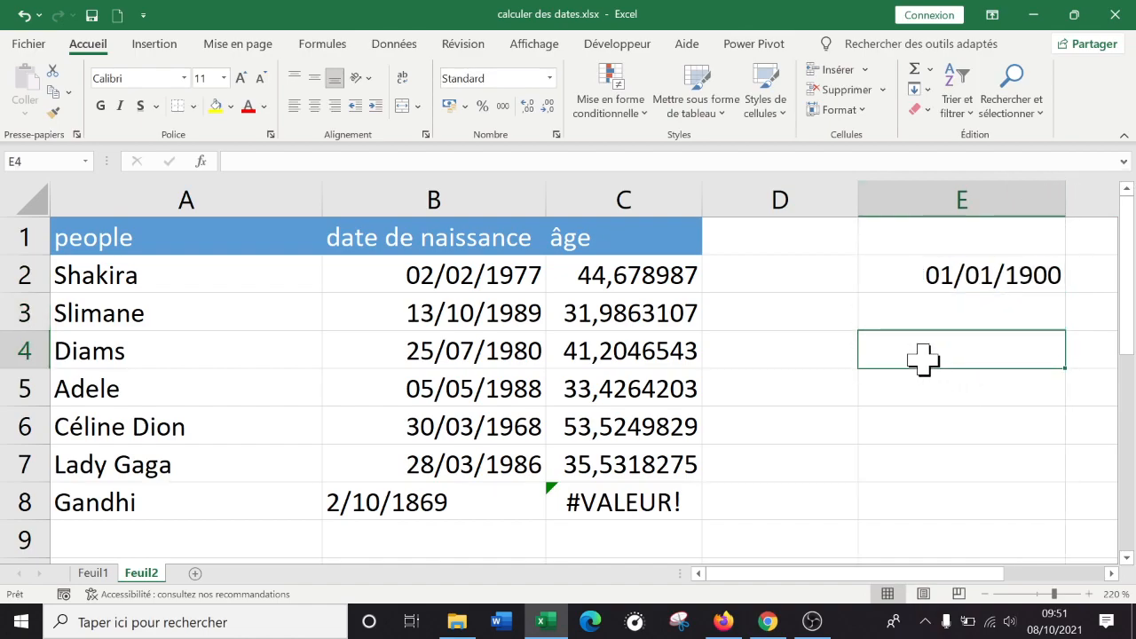
pyautogui.write('31/12/')
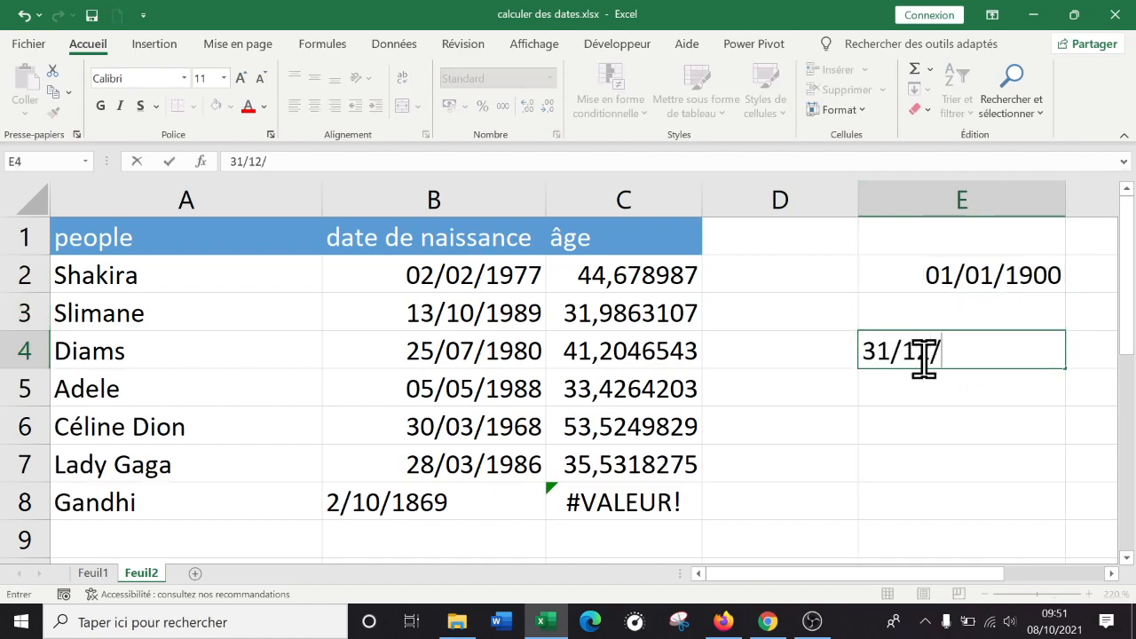
pyautogui.write('1899')
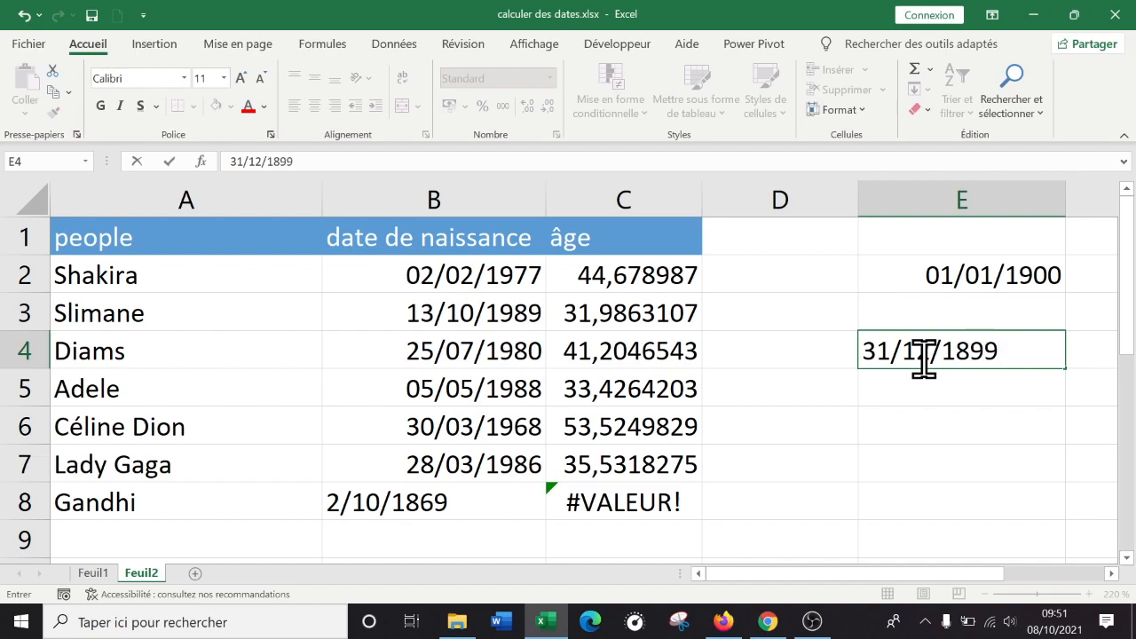
pyautogui.press('Return')
pyautogui.click(989, 458)
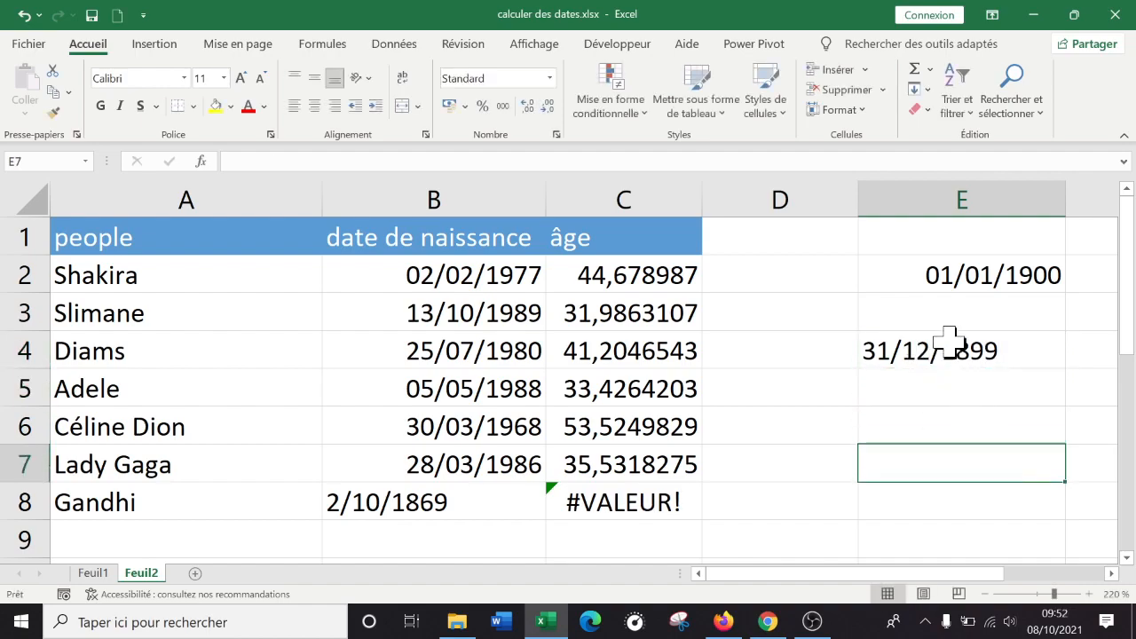
pyautogui.click(949, 341)
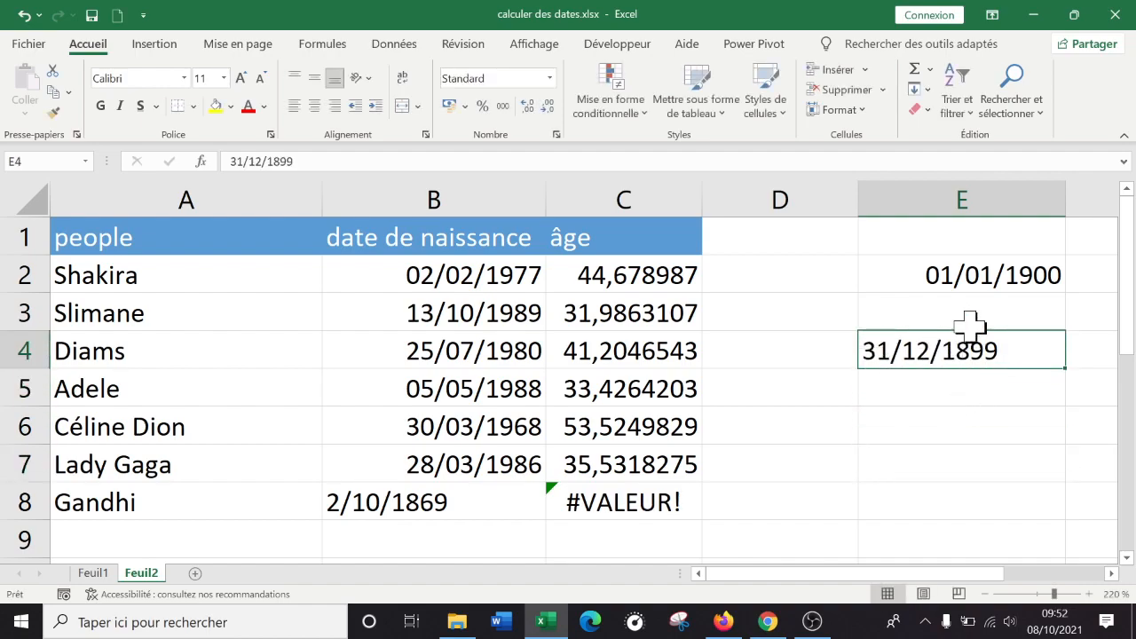
# Step: Apply the Standard number format to column E and inspect the date in E4
pyautogui.click(908, 189)
pyautogui.click(550, 78)
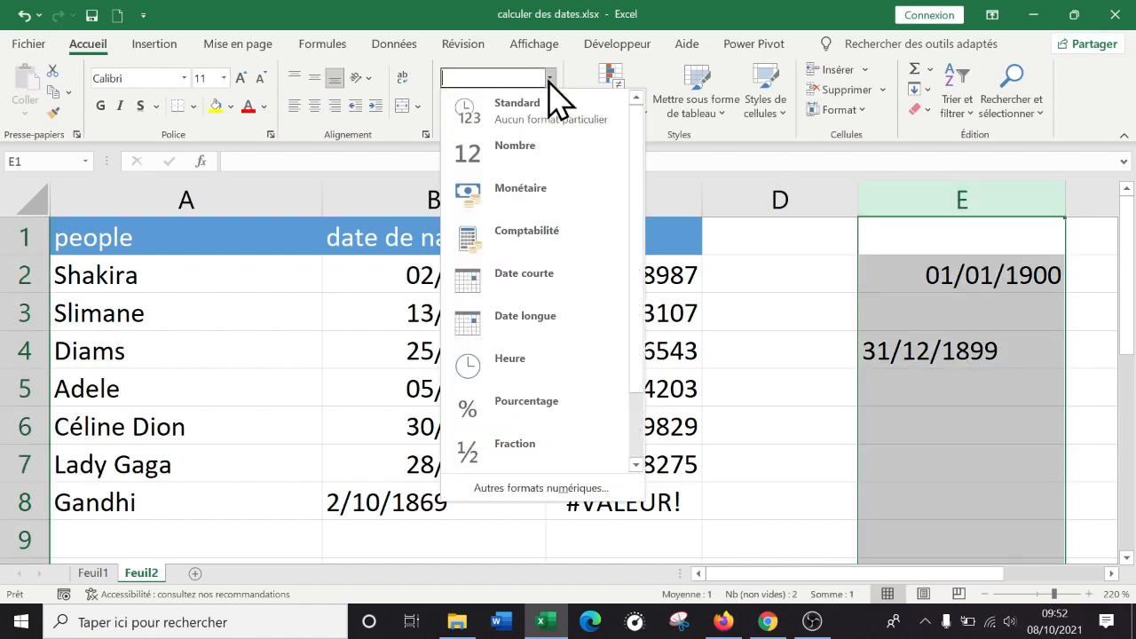
pyautogui.click(559, 118)
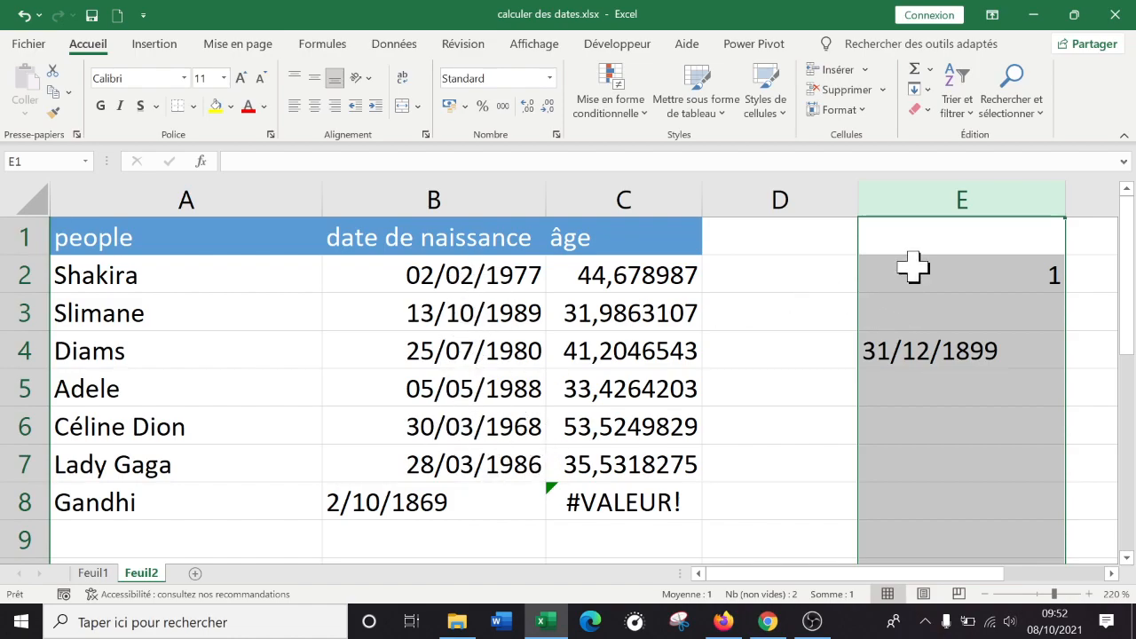
pyautogui.click(923, 351)
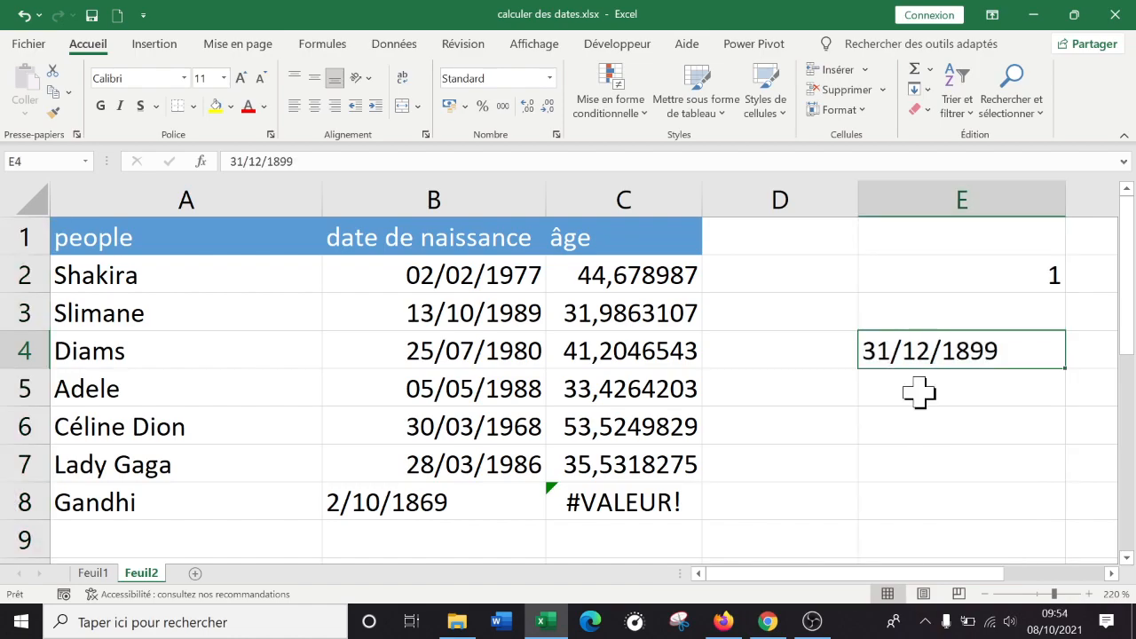
# Step: Enter the year 1869 in E6 and the year 2021 in E8
pyautogui.click(944, 435)
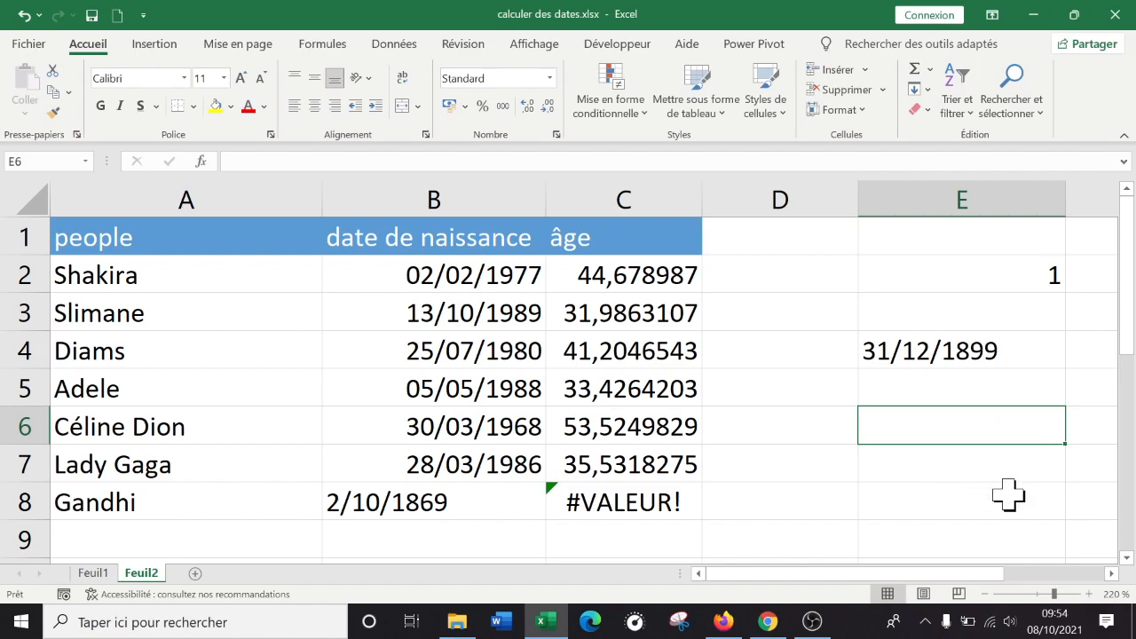
pyautogui.write('186')
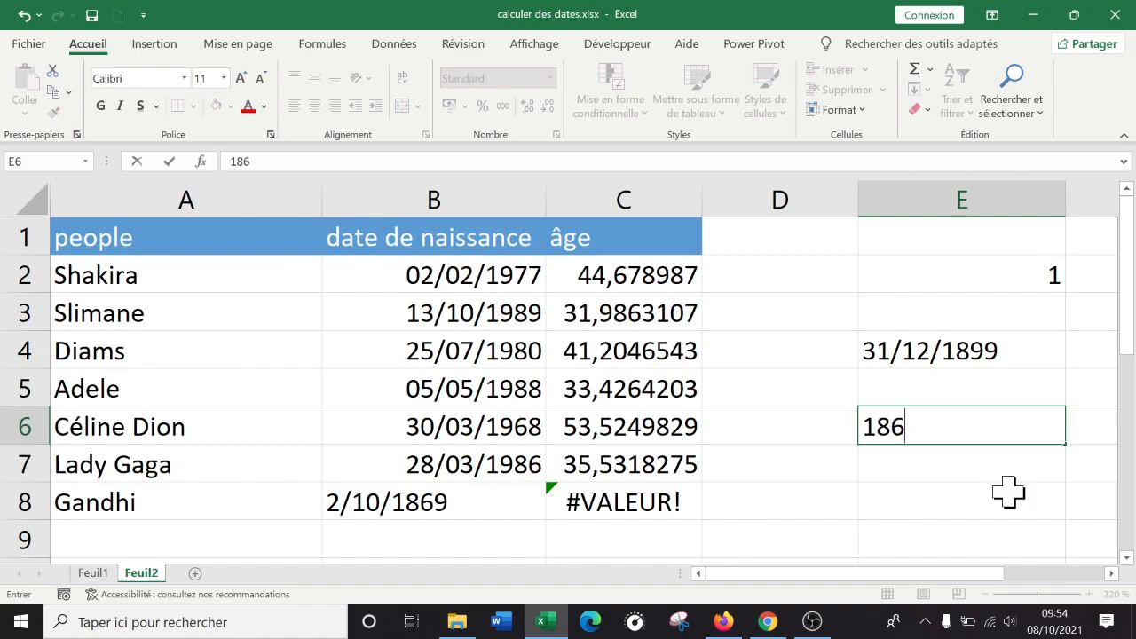
pyautogui.press('Return')
pyautogui.press('Return')
pyautogui.write('2021')
pyautogui.press('Return')
# Step: Subtract E6 from E8 with a formula in E9, then go back to the year in E6
pyautogui.write('=')
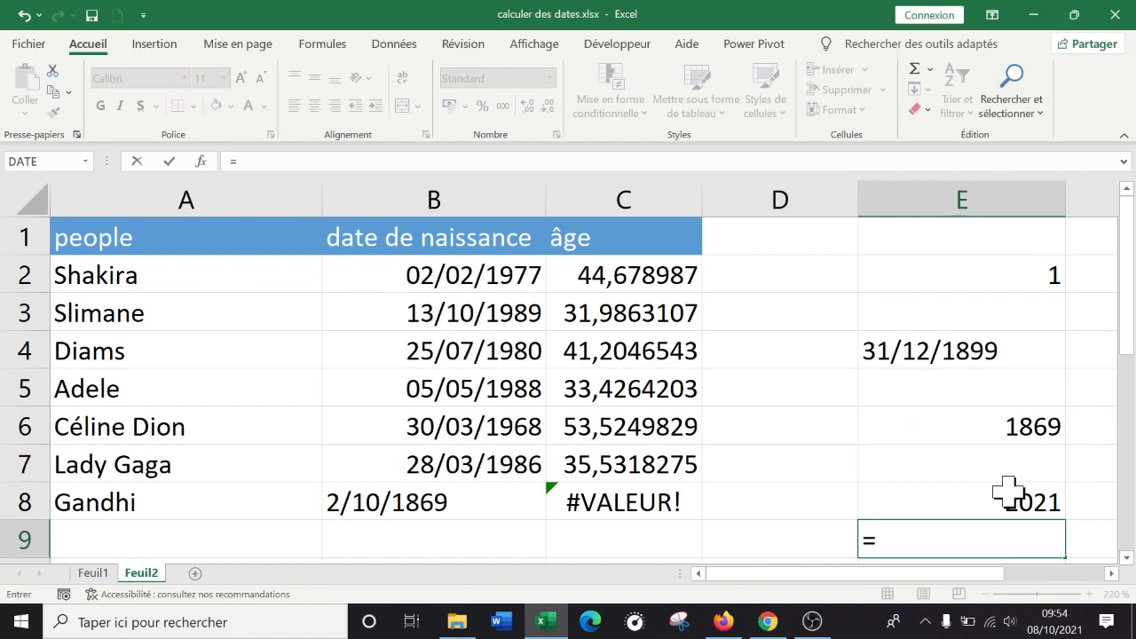
pyautogui.click(1005, 503)
pyautogui.write('-')
pyautogui.click(971, 424)
pyautogui.press('Return')
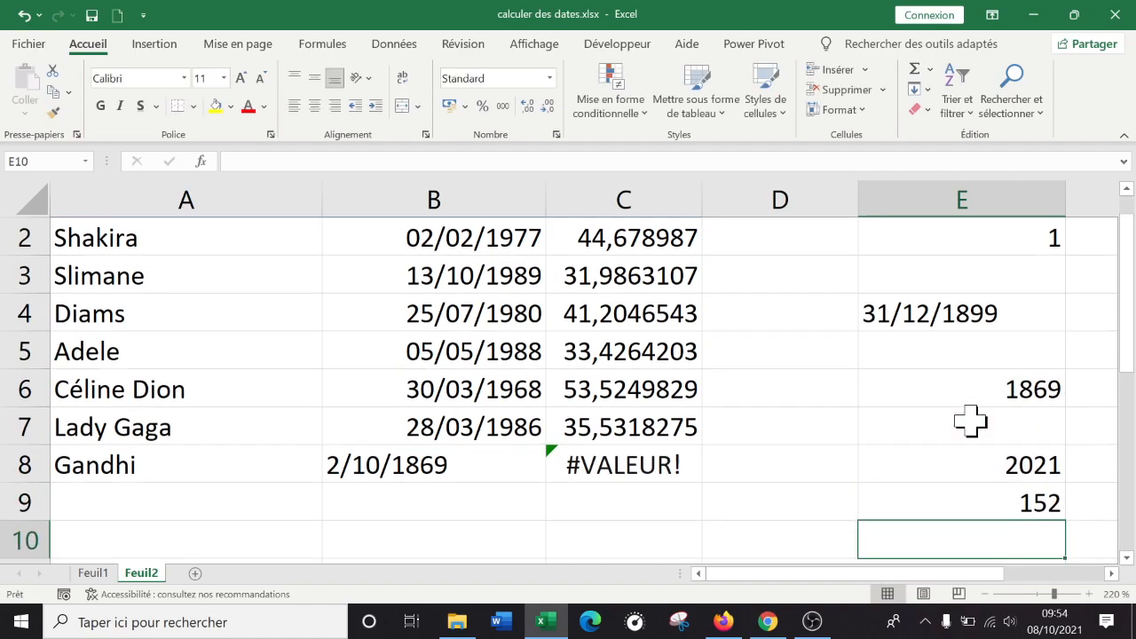
pyautogui.press('Up')
pyautogui.press('Up')
pyautogui.press('Up')
pyautogui.press('Up')
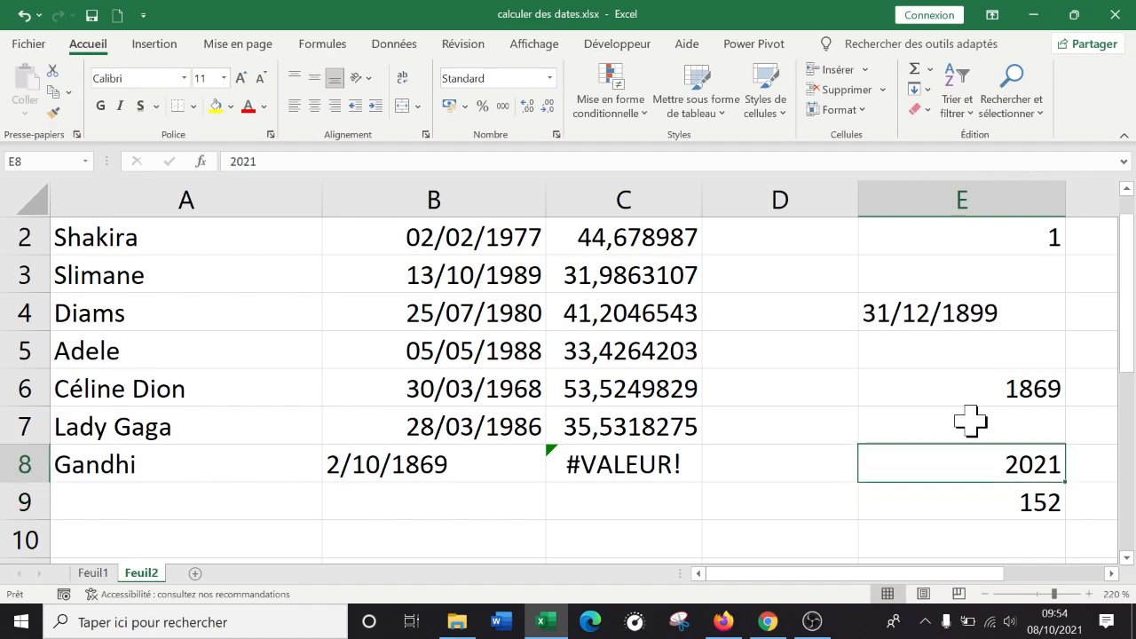
pyautogui.scroll(1, 958, 417)
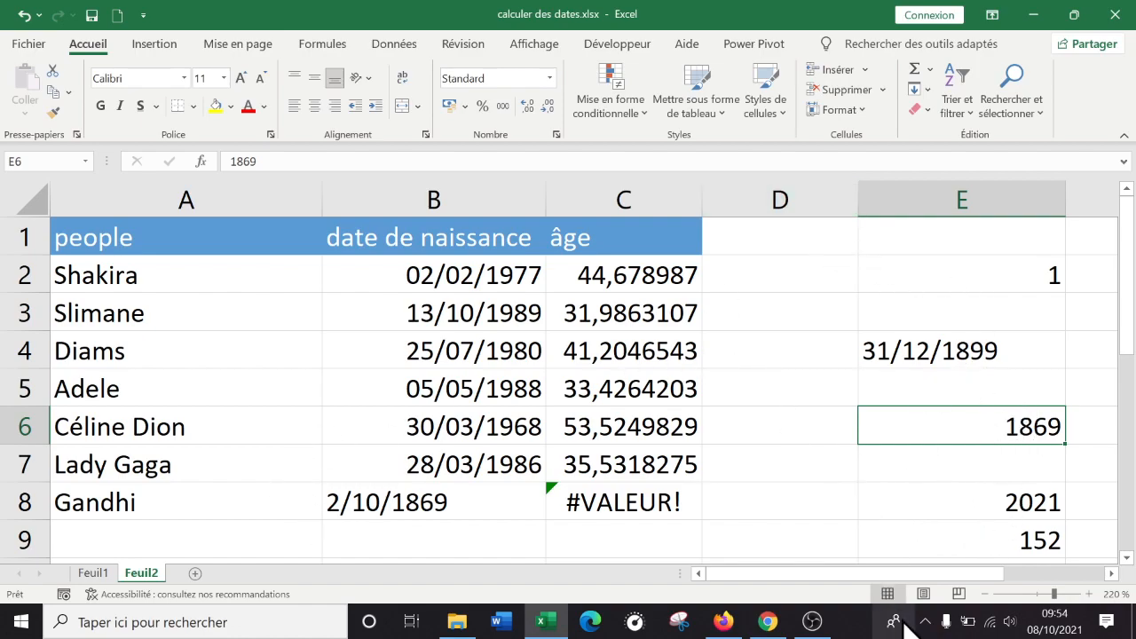
# Step: Clear the contents of the whole column E
pyautogui.click(941, 202)
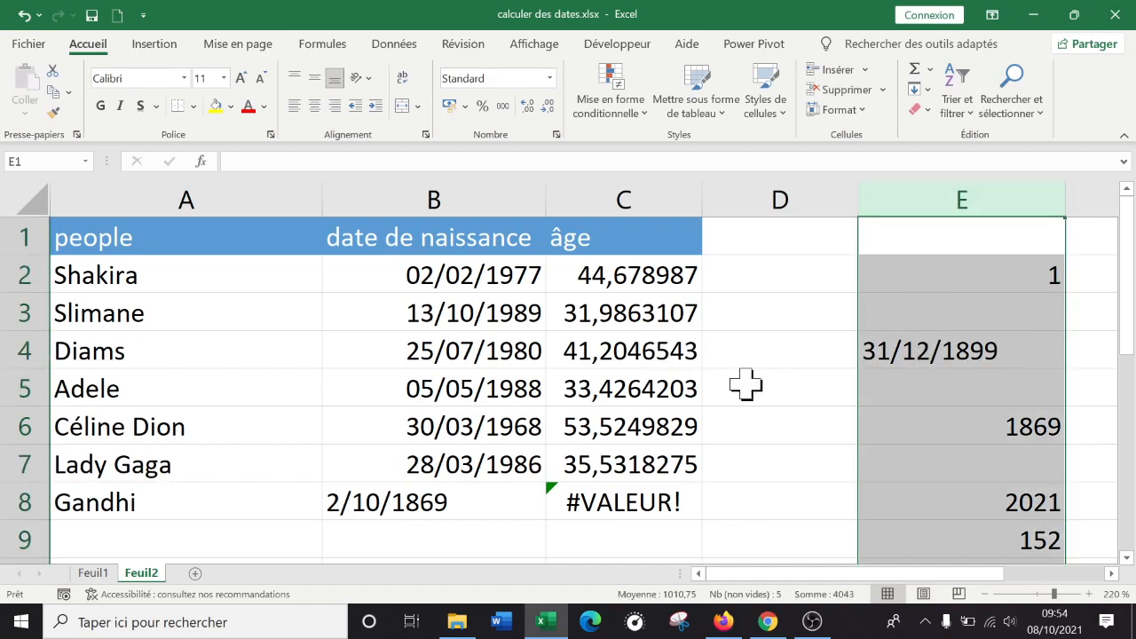
pyautogui.rightClick(971, 212)
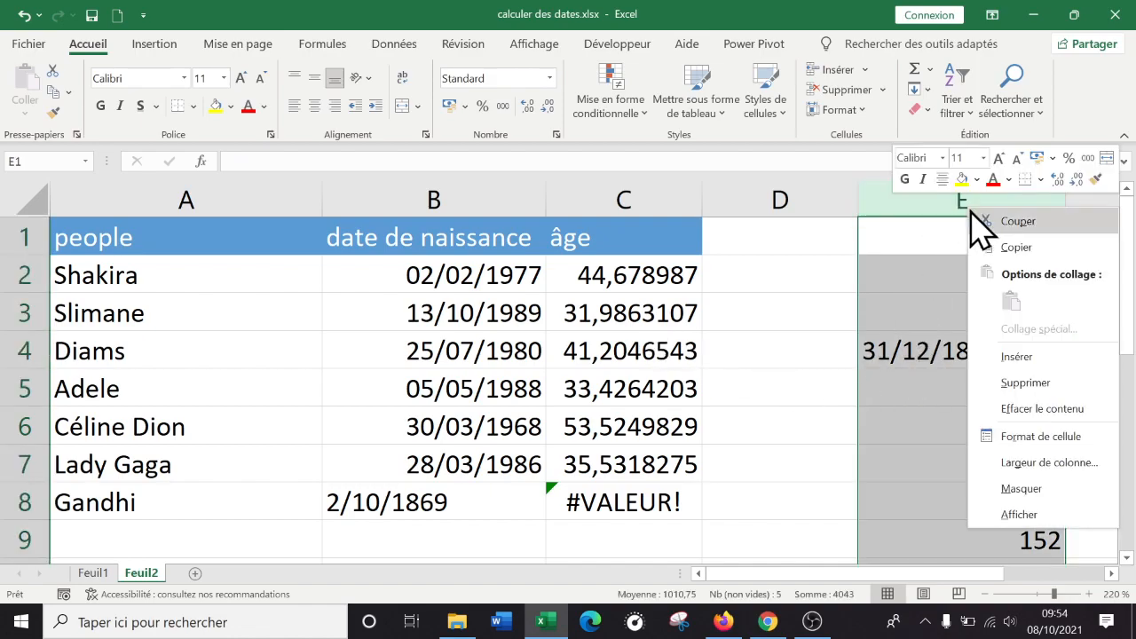
pyautogui.click(1049, 409)
# Step: Enter the date 31/12/9999 in E4 and select the cell to check its format
pyautogui.click(946, 346)
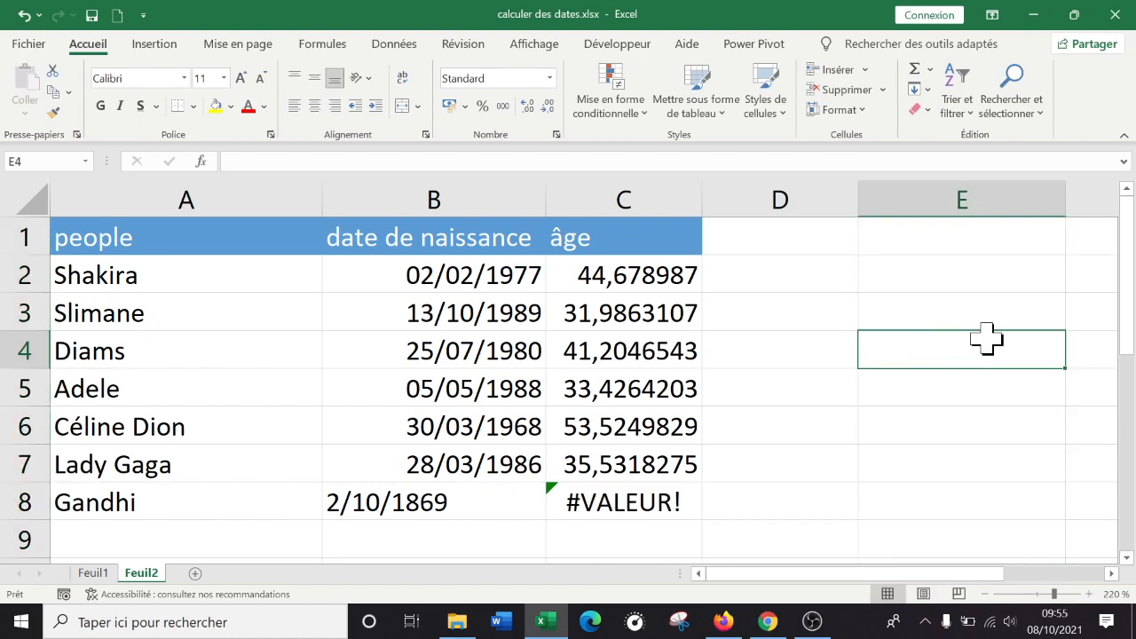
pyautogui.write('31/12/9999')
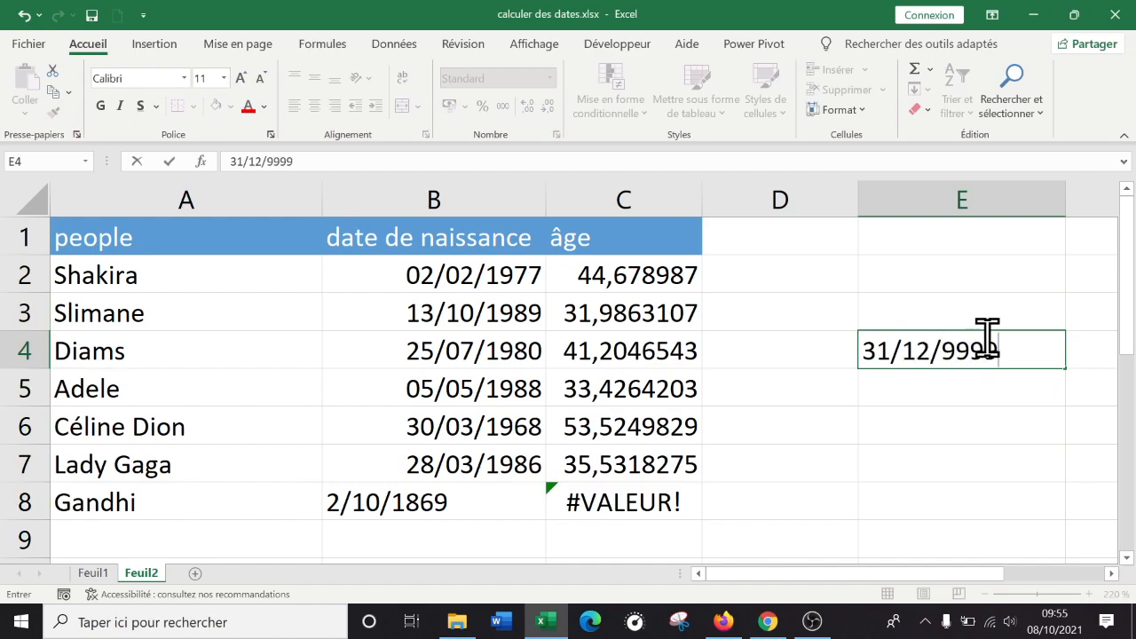
pyautogui.press('Return')
pyautogui.click(987, 338)
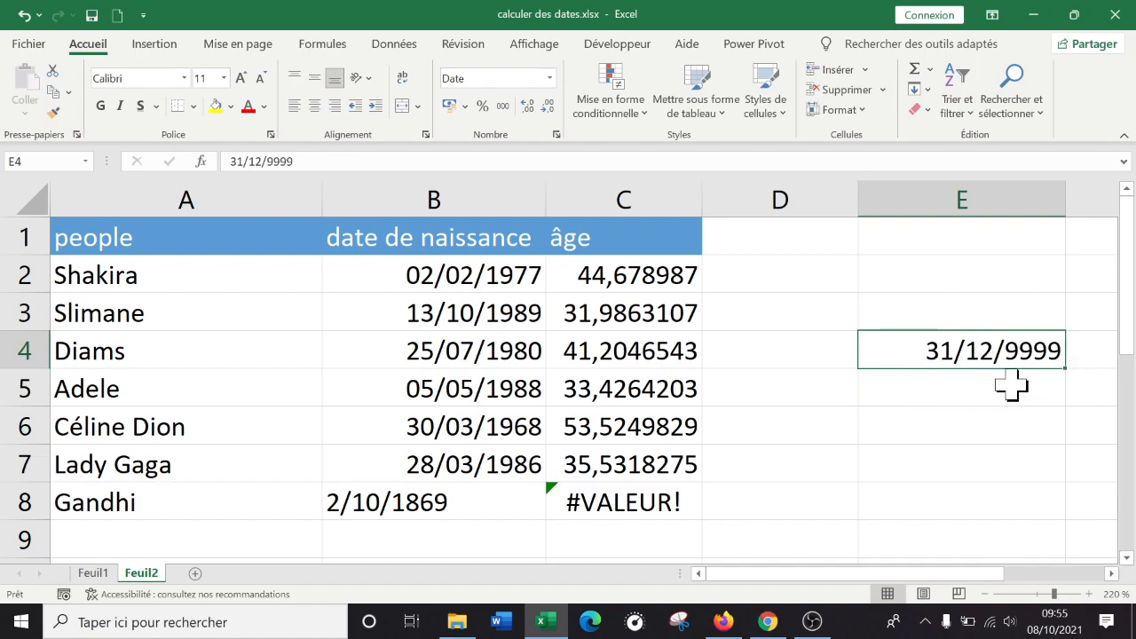
# Step: Enter 01/01/10000 in E6 and inspect how it is aligned compared with the date in E4
pyautogui.click(965, 426)
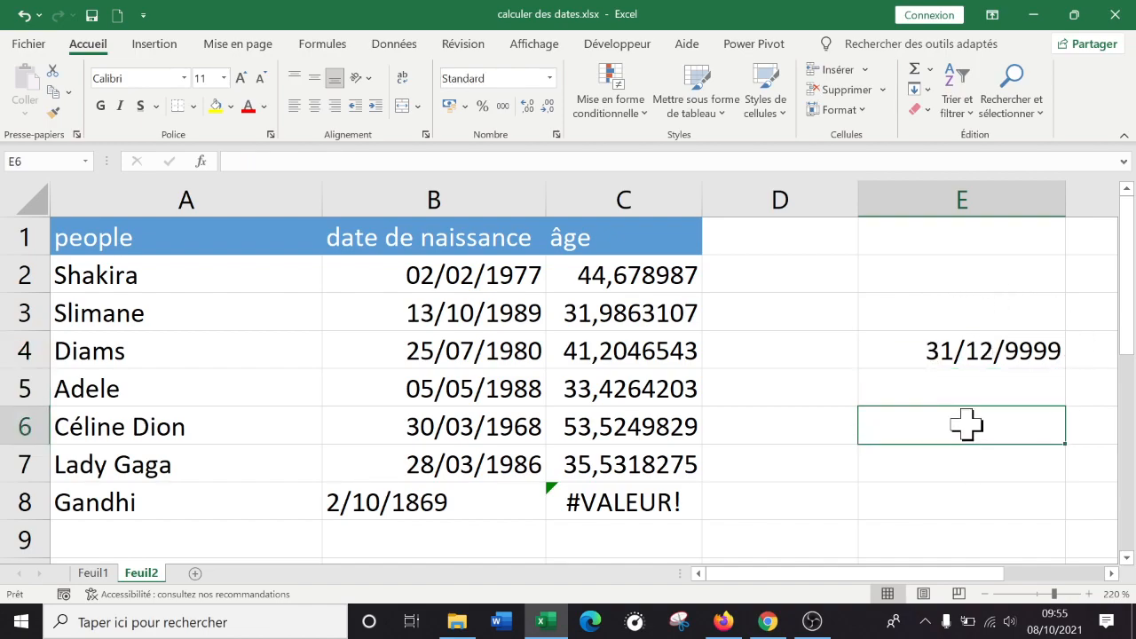
pyautogui.write('01/01/10000')
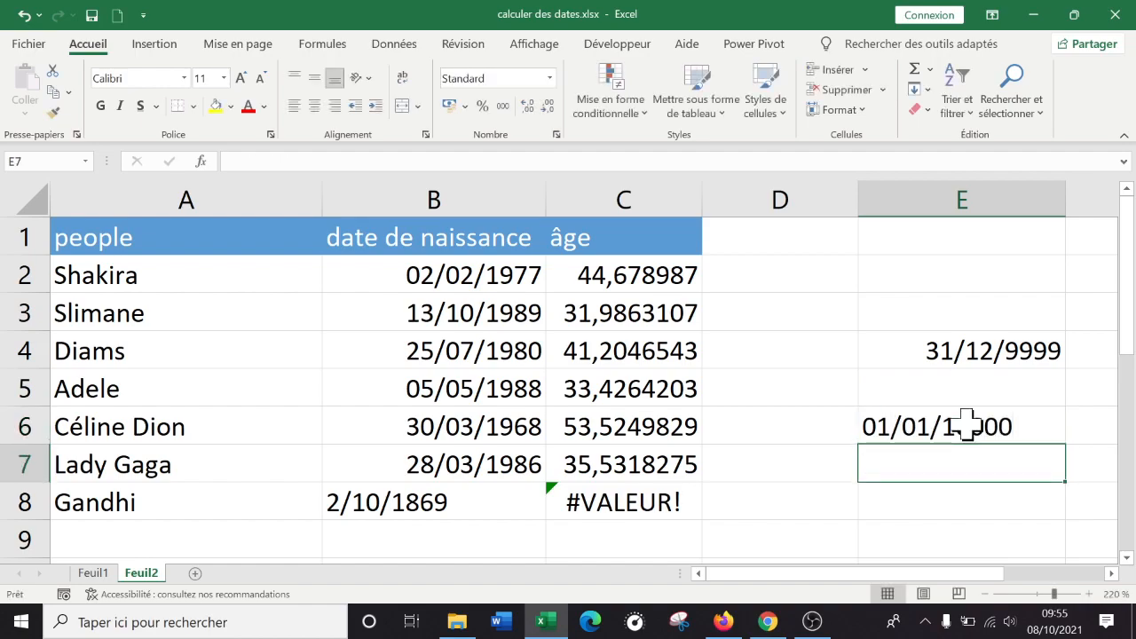
pyautogui.click(989, 494)
pyautogui.click(974, 439)
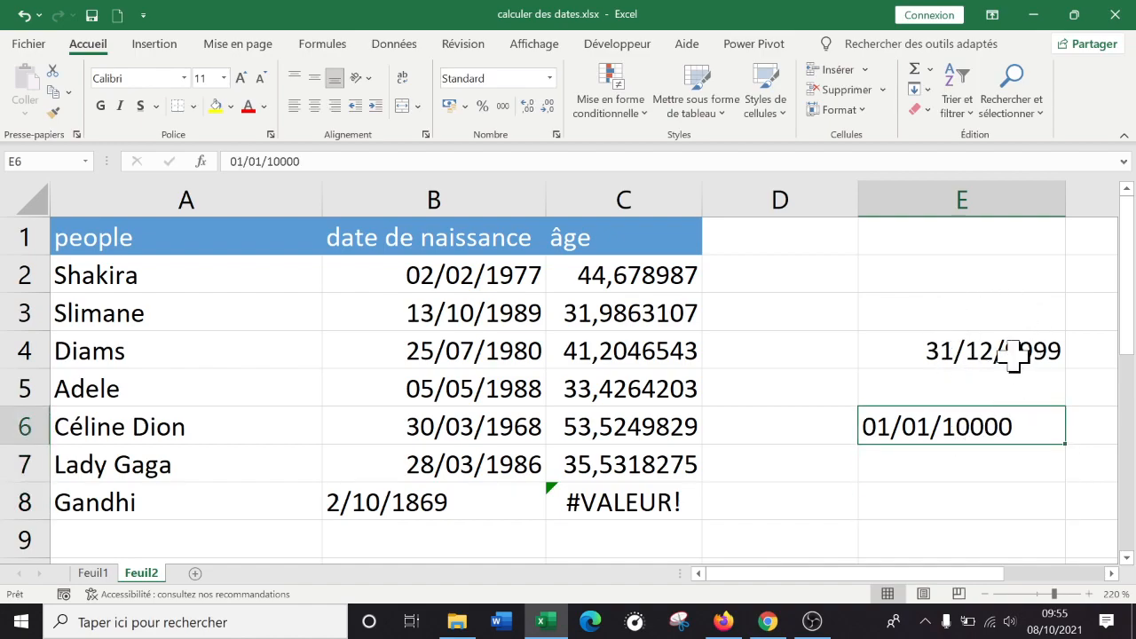
pyautogui.click(977, 506)
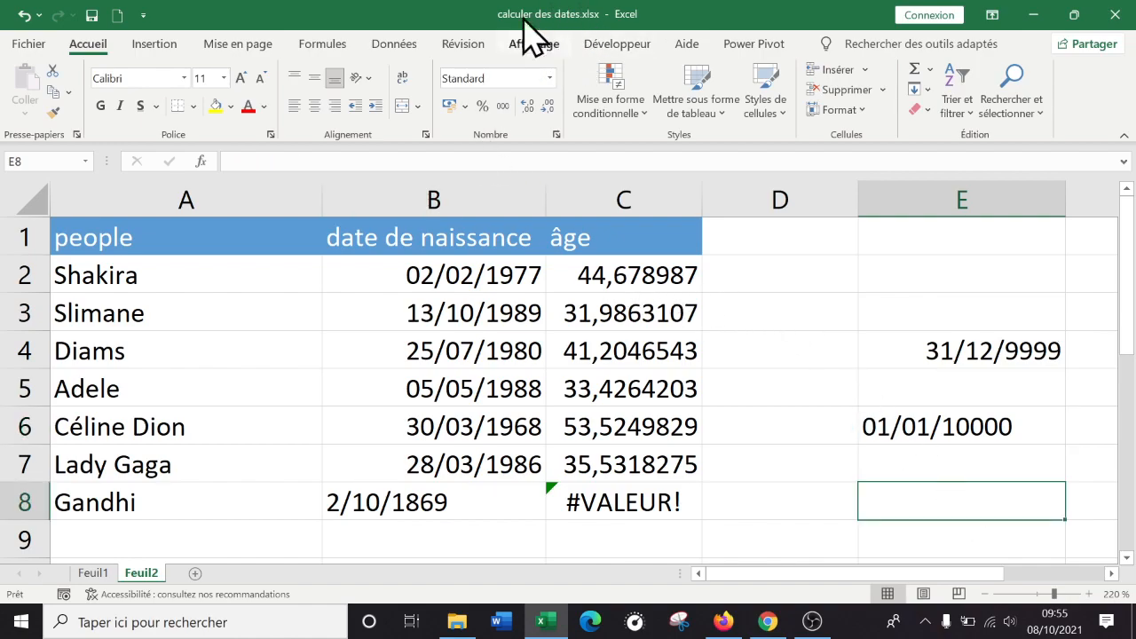
pyautogui.click(923, 430)
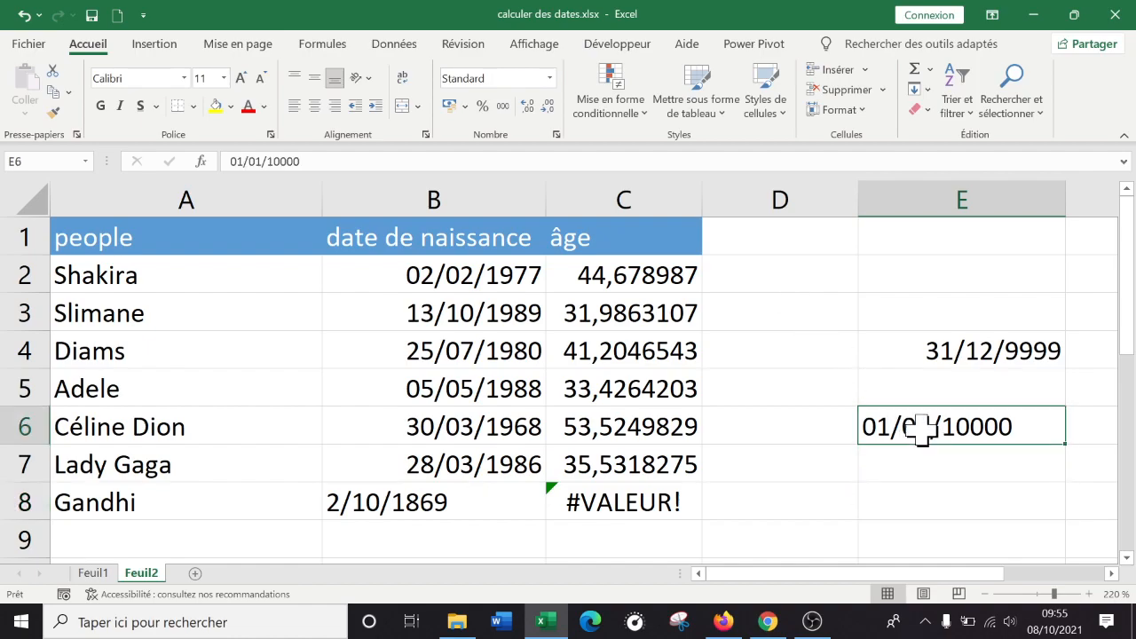